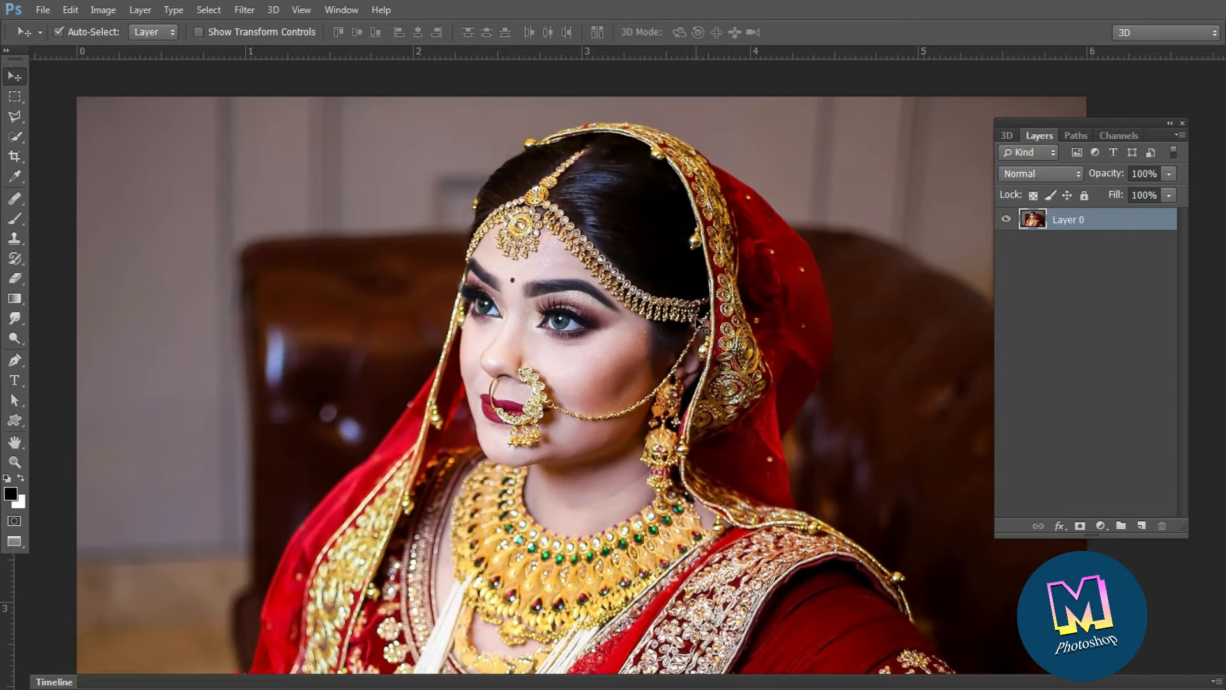
# Duplicate the photo layer and apply a High Pass filter with a 2.0 pixel radius to the copy.
pyautogui.hotkey('ctrl', 'j')
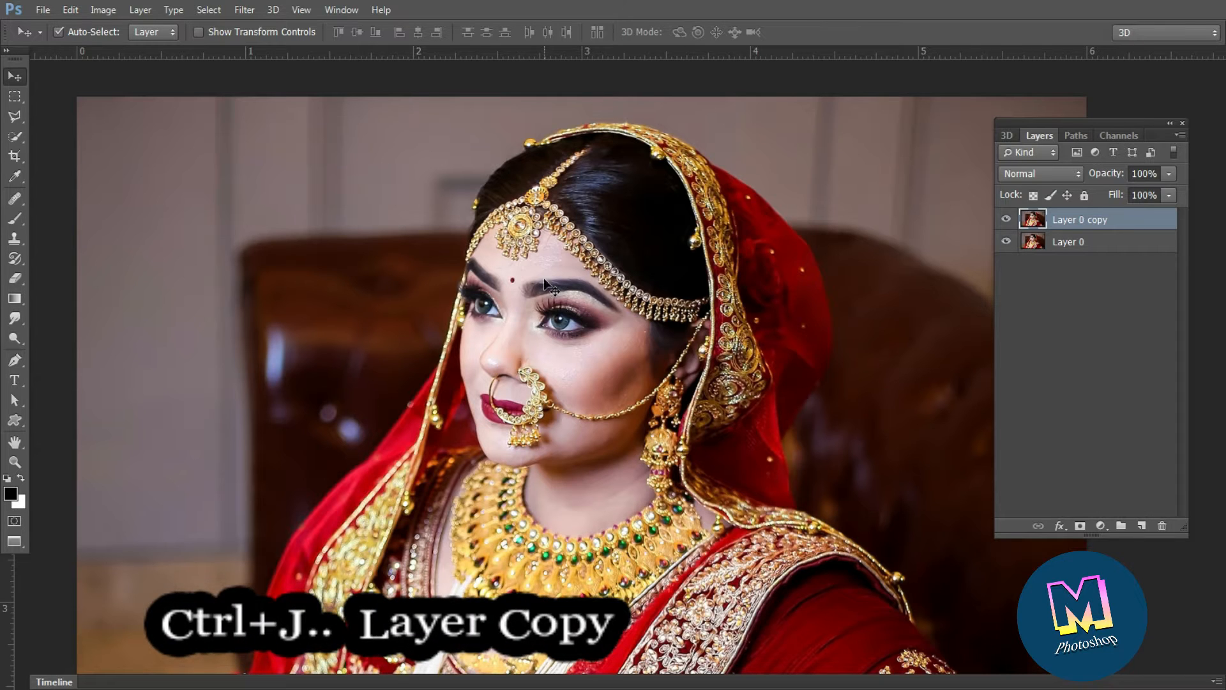
pyautogui.click(244, 10)
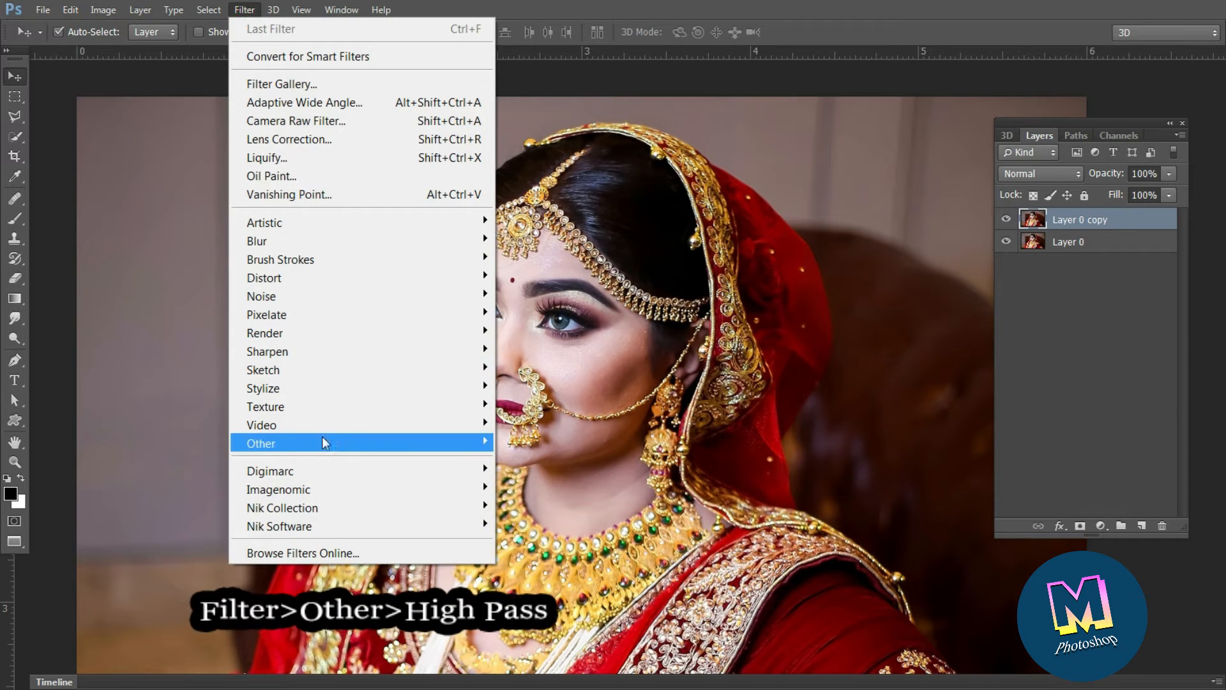
pyautogui.moveTo(322, 441)
pyautogui.click(543, 459)
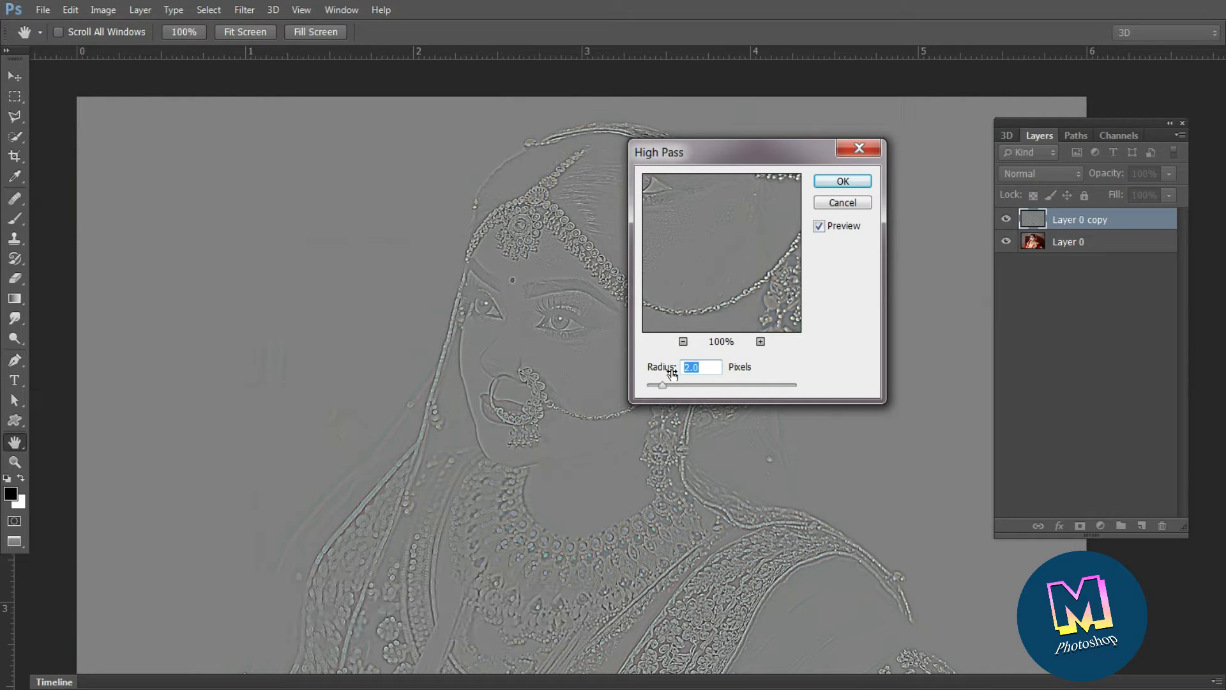
pyautogui.click(841, 182)
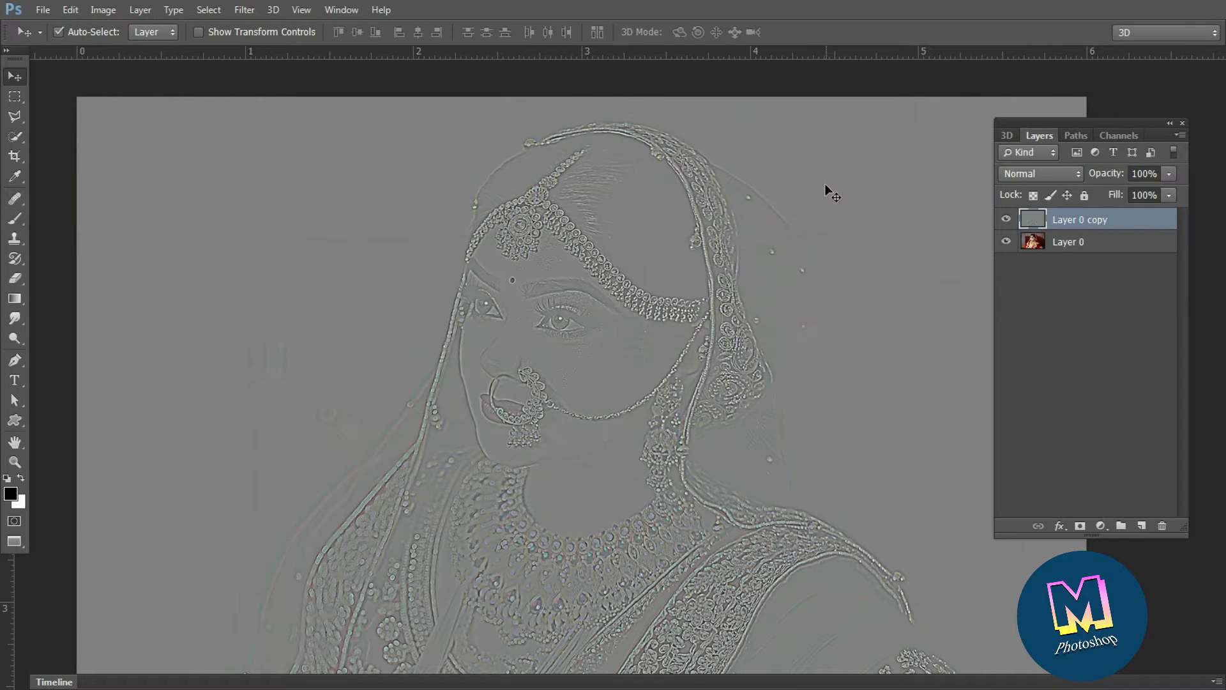
# Set the High Pass copy's blend mode to Vivid Light and compare the image with and without that layer.
pyautogui.click(1075, 175)
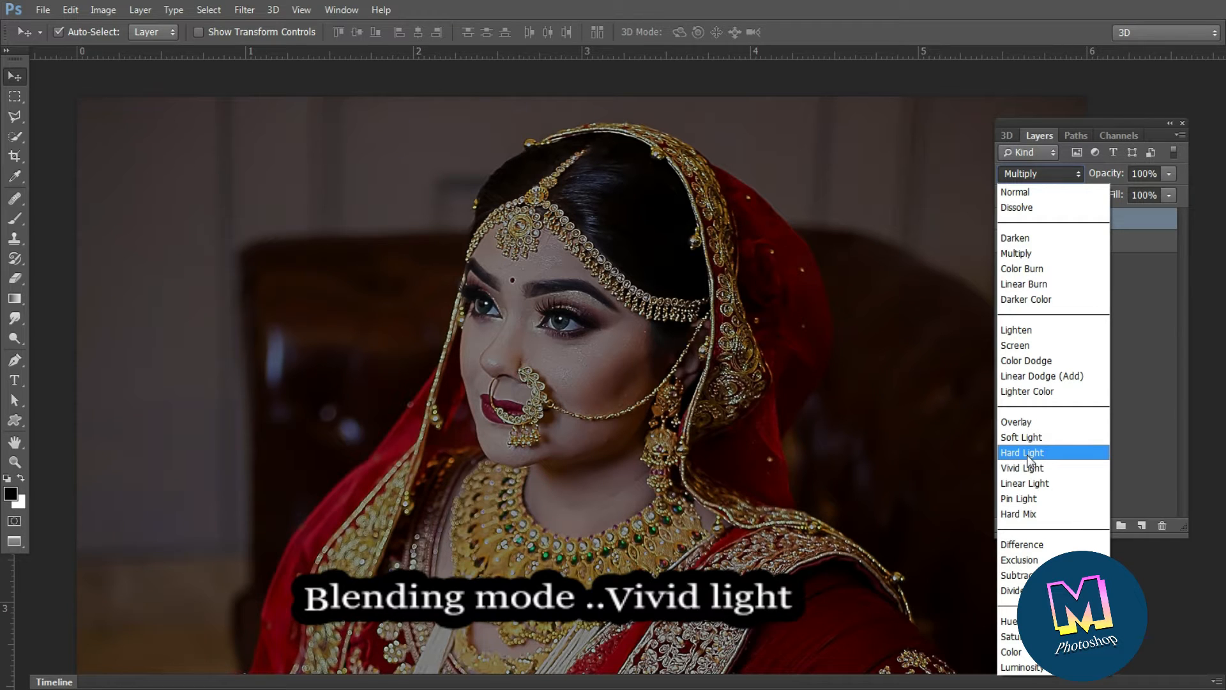
pyautogui.click(1033, 467)
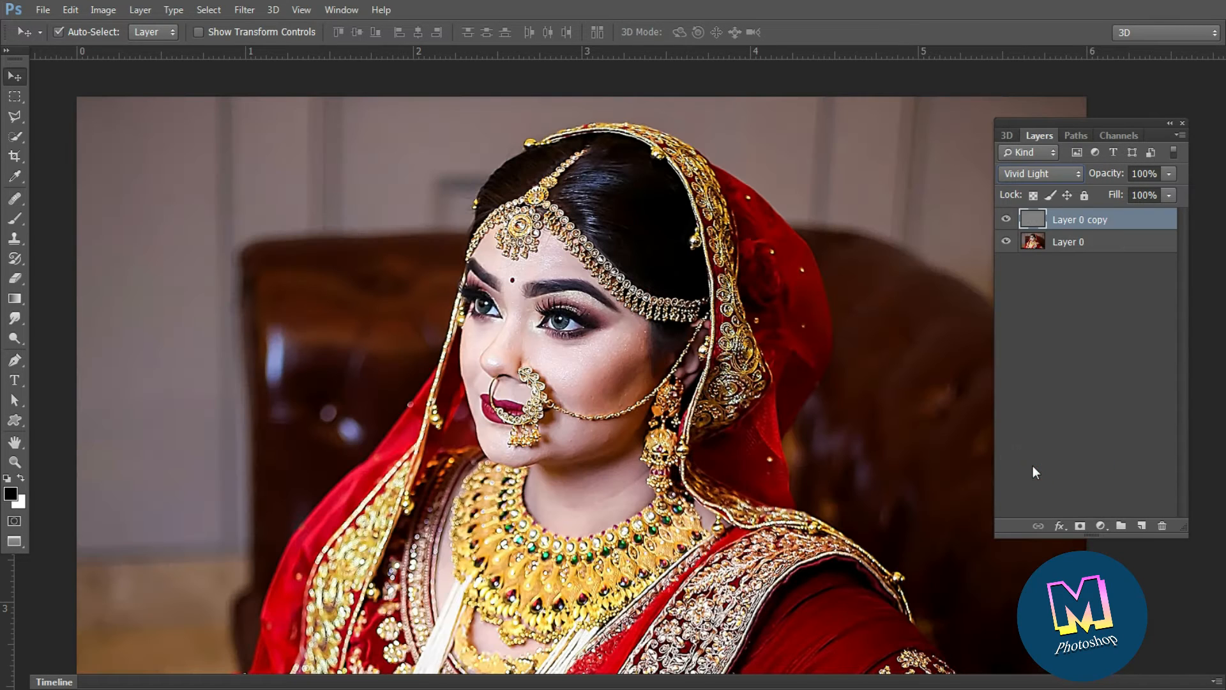
pyautogui.click(1007, 220)
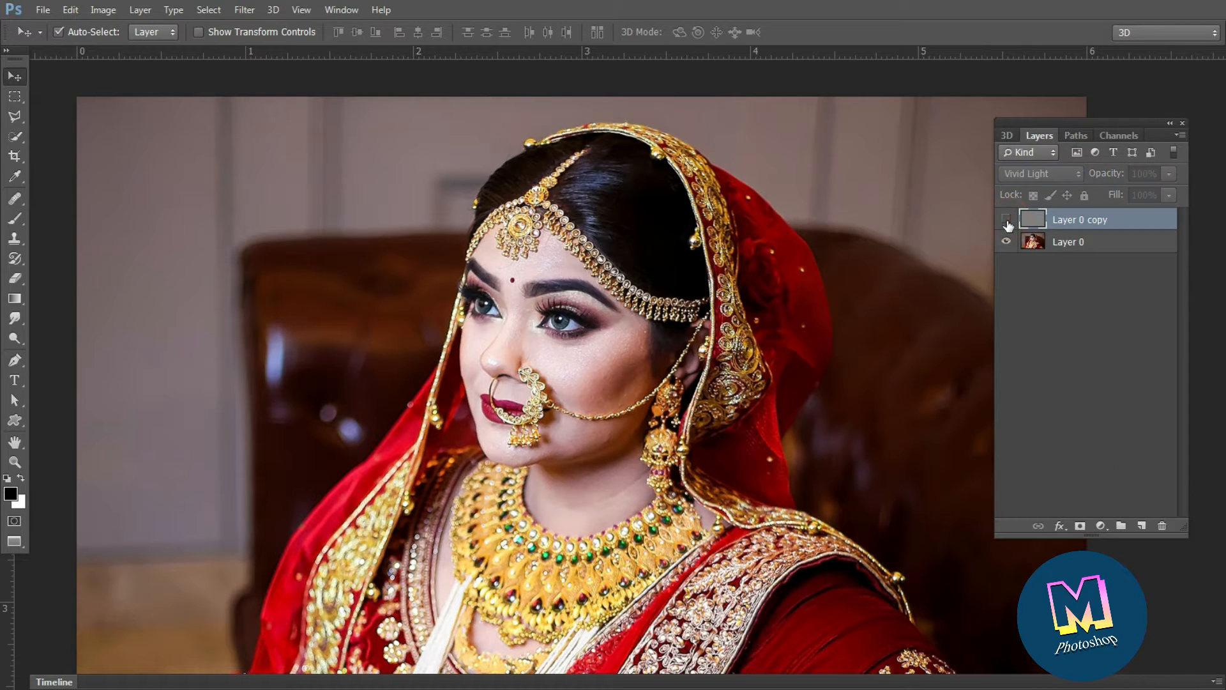
pyautogui.click(1007, 221)
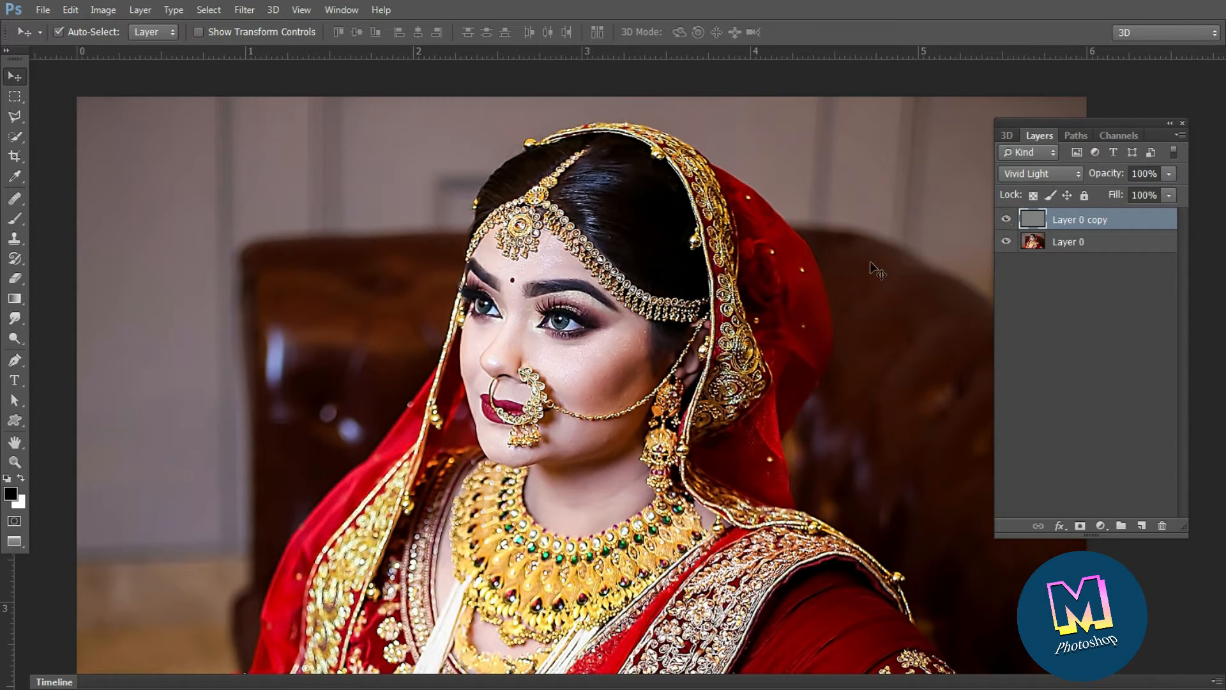
# Add a layer mask to the Vivid Light copy and activate the Brush tool with its flow at 100%.
pyautogui.click(1080, 527)
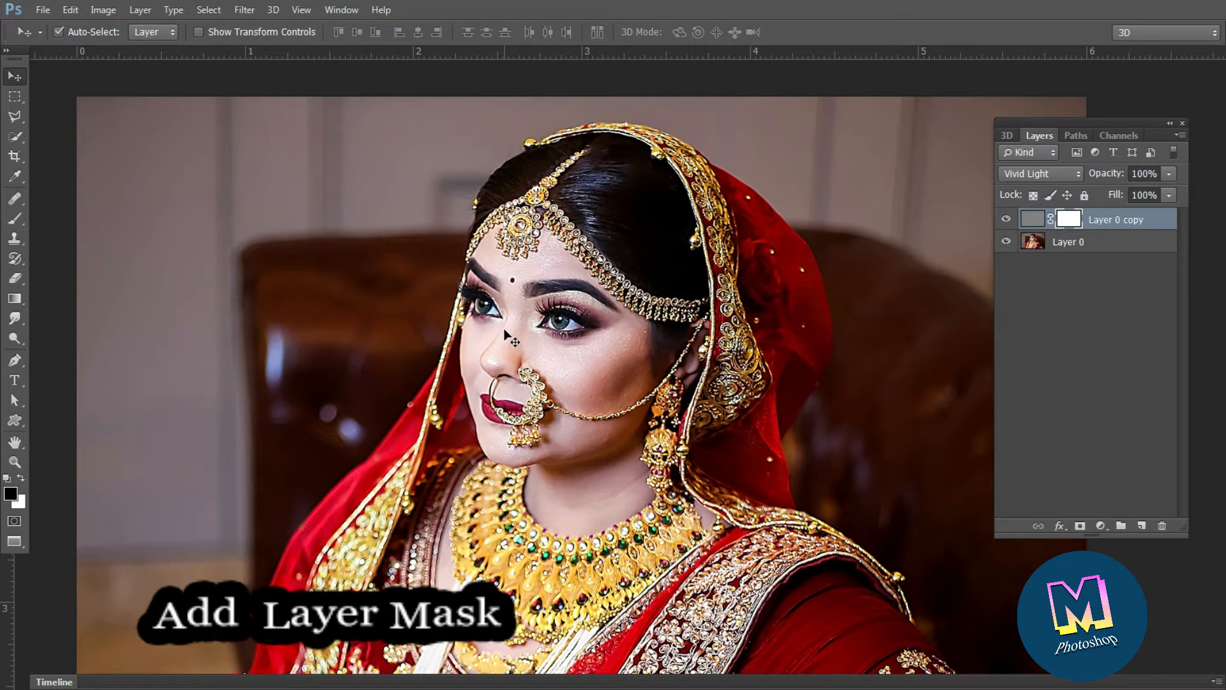
pyautogui.keyDown('ctrl'); pyautogui.click(566, 349); pyautogui.keyUp('ctrl')
pyautogui.keyDown('ctrl'); pyautogui.click(566, 349); pyautogui.keyUp('ctrl')
pyautogui.moveTo(514, 214); pyautogui.dragTo(554, 350)
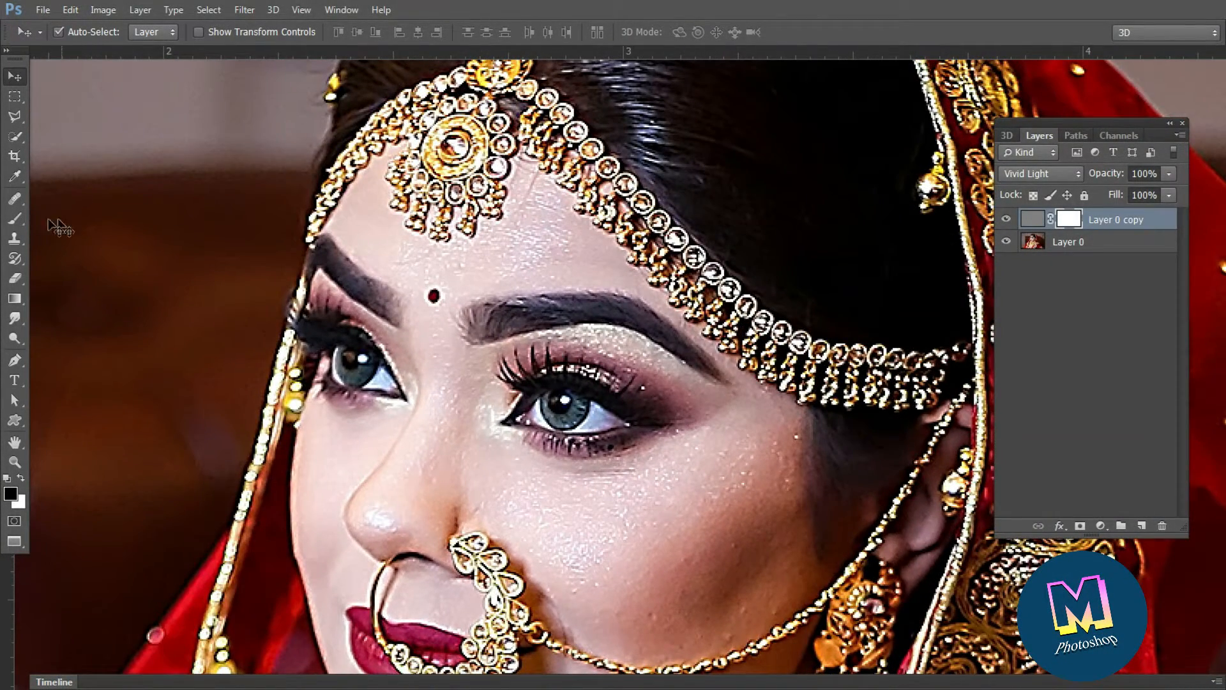
pyautogui.click(13, 218)
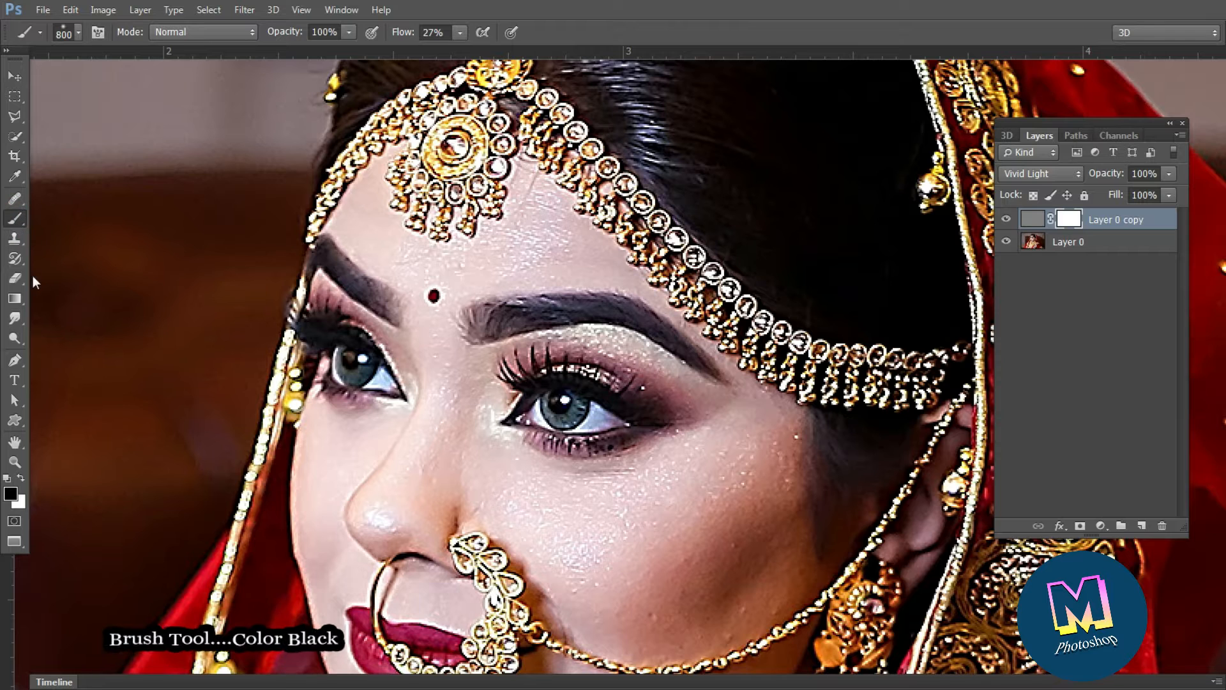
pyautogui.click(459, 32)
pyautogui.moveTo(462, 51); pyautogui.dragTo(539, 54)
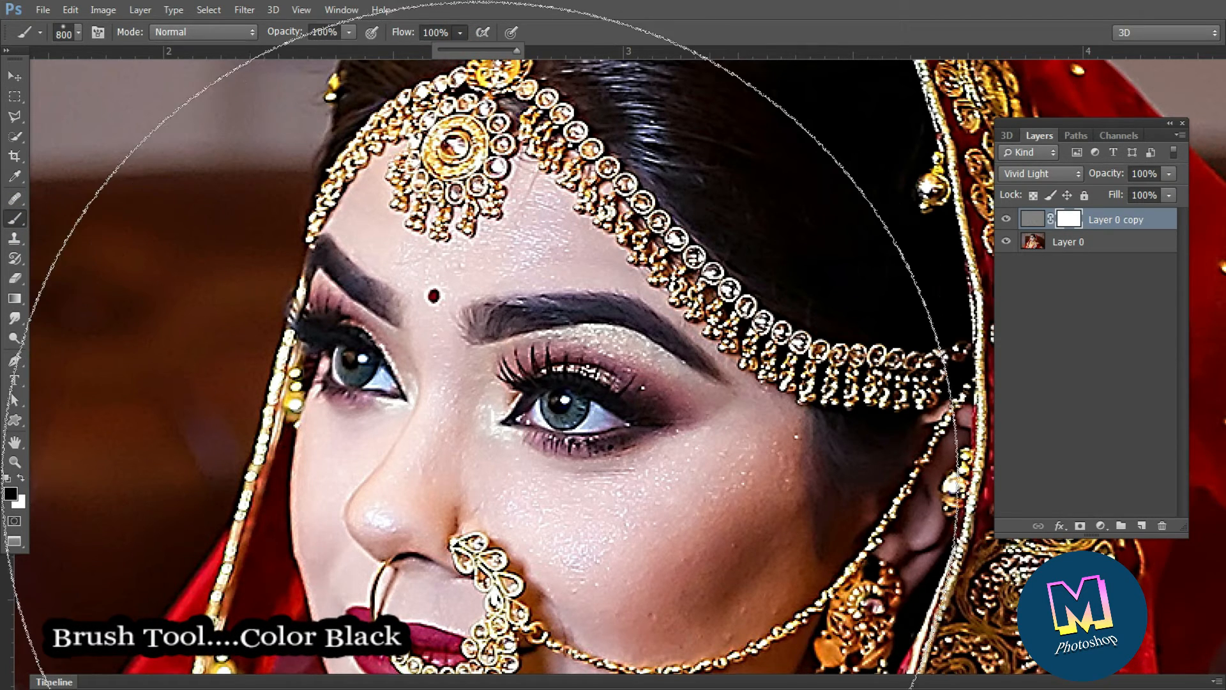
pyautogui.click(481, 481)
# Reduce the brush size to 45 and use black (000000) as the foreground color.
pyautogui.press('[')
pyautogui.press('[')
pyautogui.press('[')
pyautogui.press('[')
pyautogui.press('[')
pyautogui.press('[')
pyautogui.press('[')
pyautogui.press('[')
pyautogui.press('[')
pyautogui.press('[')
pyautogui.press('[')
pyautogui.press('[')
pyautogui.press('[')
pyautogui.press('[')
pyautogui.press('[')
pyautogui.press('[')
pyautogui.press('[')
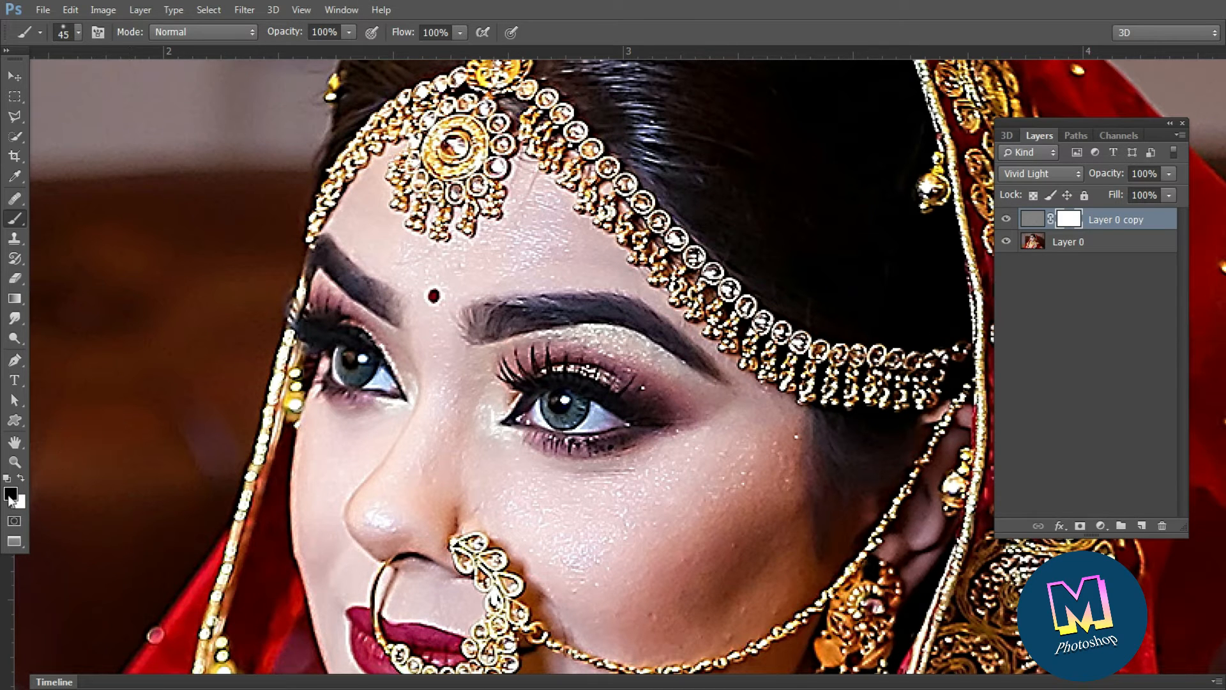
pyautogui.scroll(2, 386, 231)
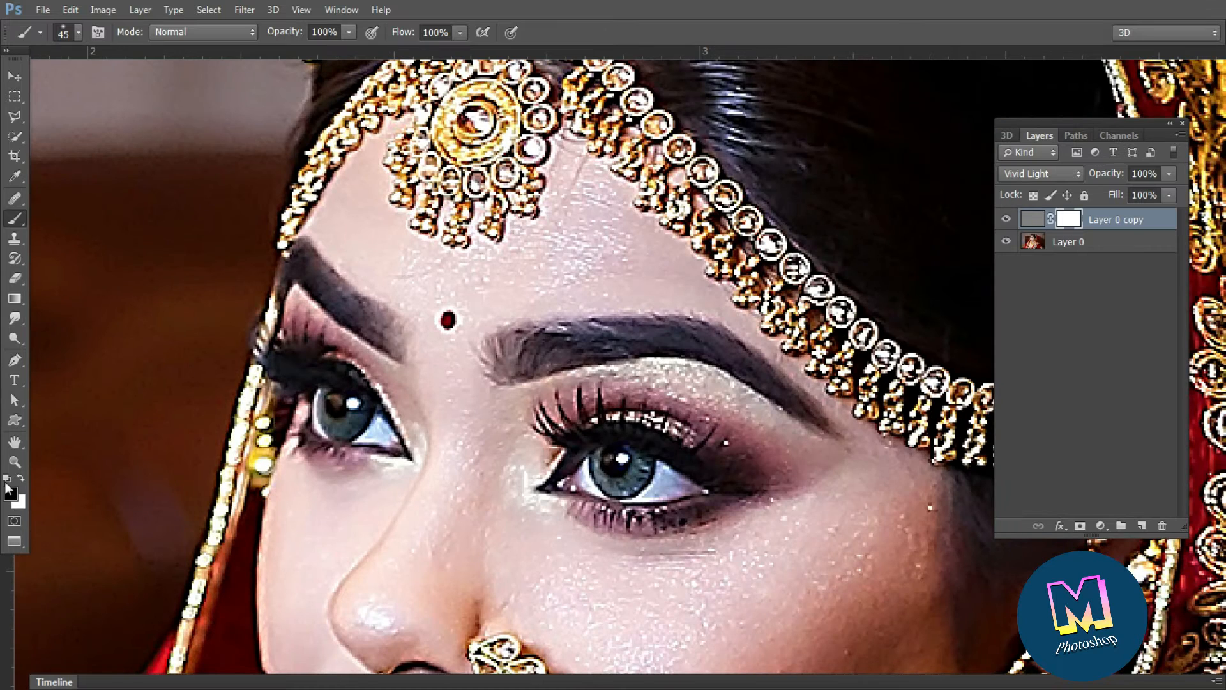
pyautogui.click(11, 494)
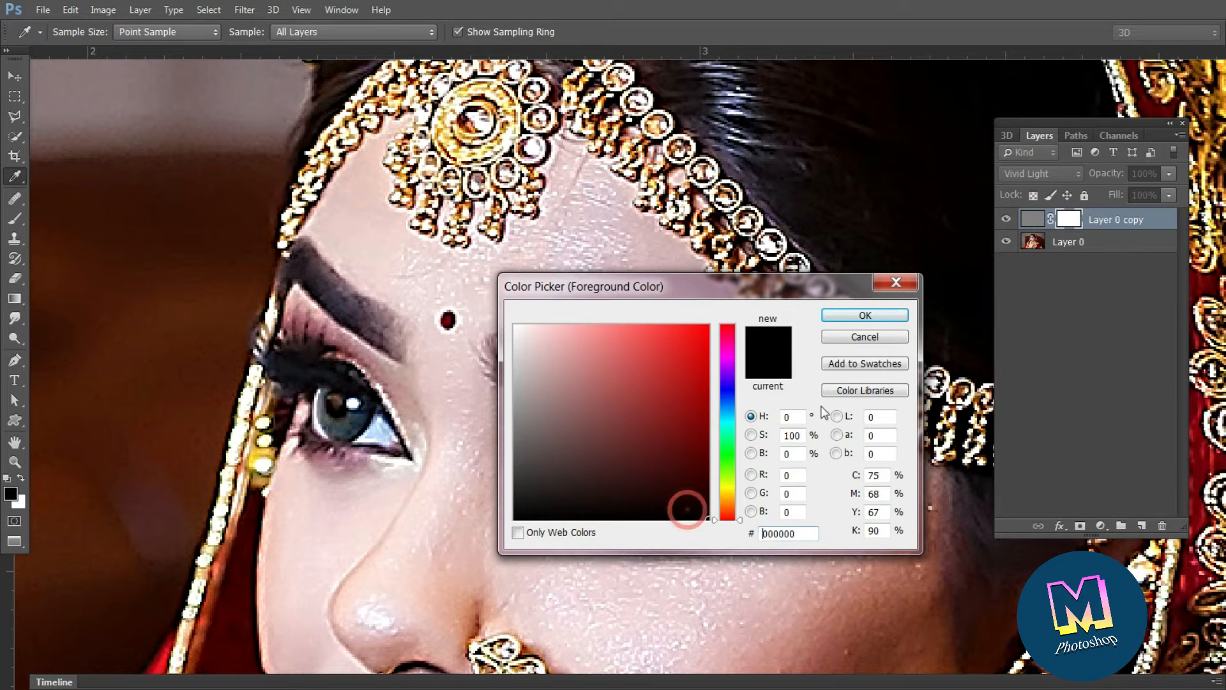
pyautogui.click(864, 316)
# Paint black on the mask over the forehead, between the eyebrows and around the eye to remove sharpening from the skin.
pyautogui.moveTo(409, 265)
pyautogui.mouseDown()
pyautogui.moveTo(361, 209)
pyautogui.moveTo(502, 270)
pyautogui.moveTo(569, 240)
pyautogui.moveTo(463, 271)
pyautogui.moveTo(584, 213)
pyautogui.moveTo(580, 263)
pyautogui.moveTo(567, 257)
pyautogui.moveTo(642, 272)
pyautogui.moveTo(596, 234)
pyautogui.moveTo(559, 176)
pyautogui.mouseUp()
pyautogui.press('[')
pyautogui.moveTo(498, 318); pyautogui.dragTo(435, 389)
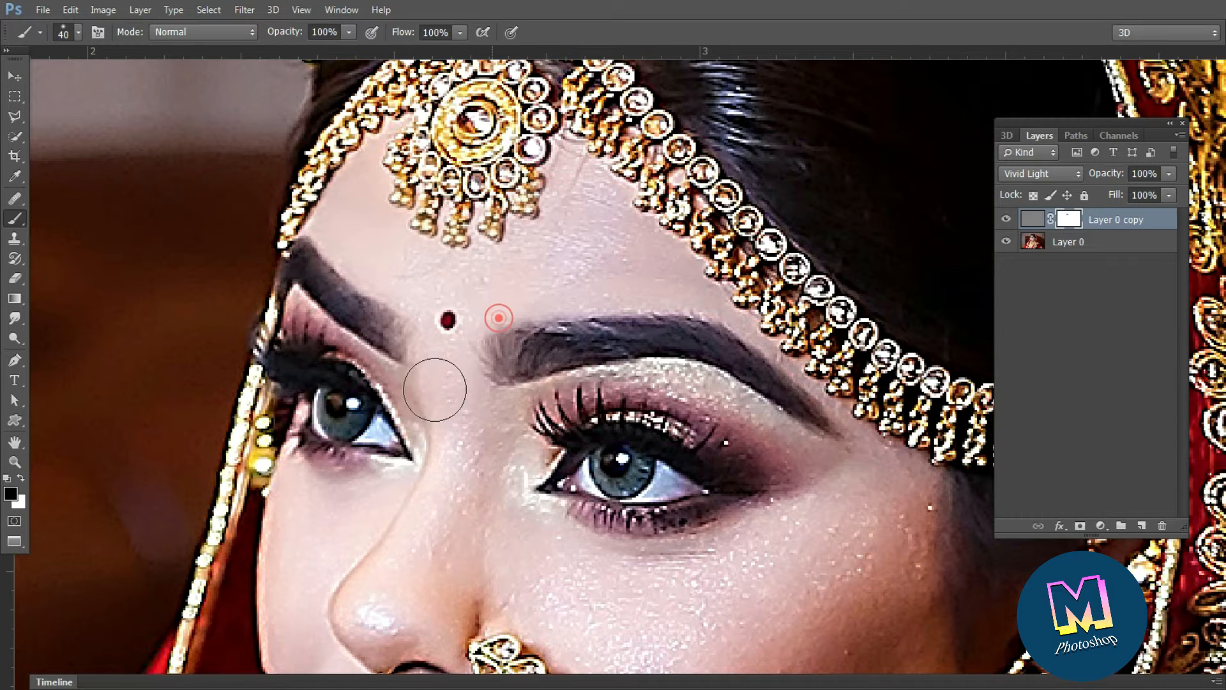
pyautogui.press(']')
pyautogui.moveTo(525, 423); pyautogui.dragTo(728, 409)
# Mask out the sharpening on the nose, cheeks and upper lip, adjusting the brush size between areas.
pyautogui.scroll(-1, 840, 487)
pyautogui.moveTo(820, 514); pyautogui.dragTo(792, 279)
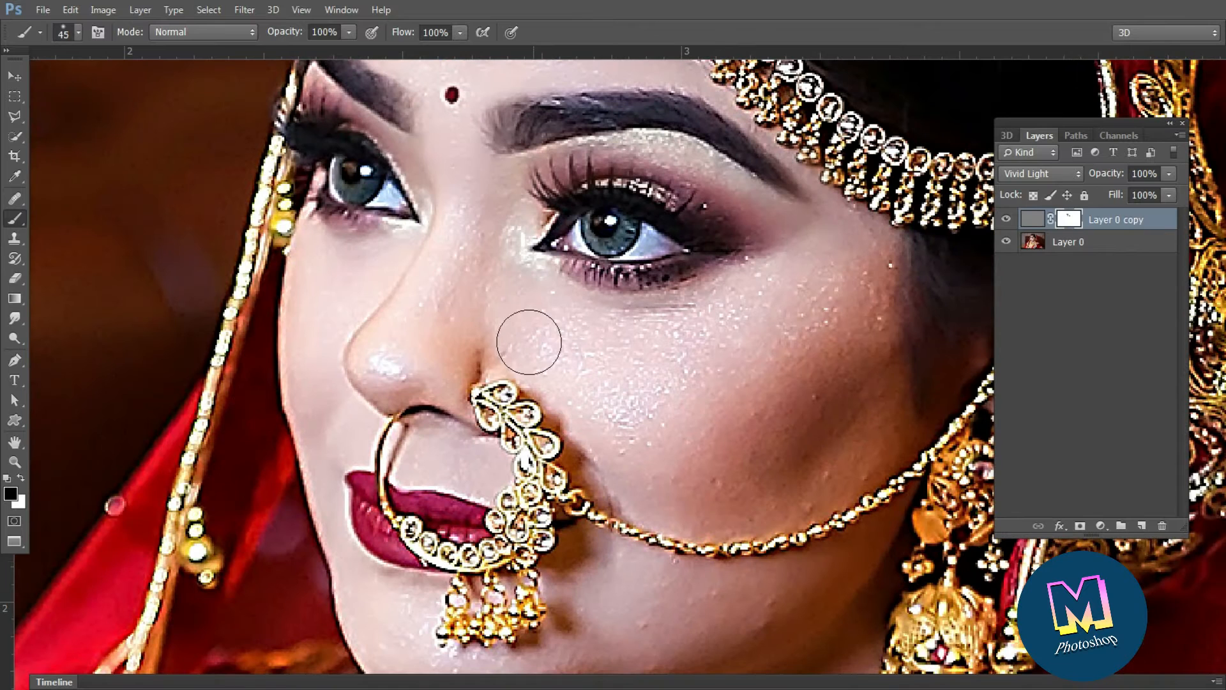
pyautogui.moveTo(373, 366)
pyautogui.mouseDown()
pyautogui.moveTo(472, 242)
pyautogui.moveTo(392, 279)
pyautogui.moveTo(331, 270)
pyautogui.moveTo(315, 387)
pyautogui.moveTo(330, 432)
pyautogui.mouseUp()
pyautogui.press(']')
pyautogui.moveTo(431, 425); pyautogui.dragTo(467, 480)
pyautogui.moveTo(556, 326)
pyautogui.mouseDown()
pyautogui.moveTo(734, 312)
pyautogui.moveTo(602, 459)
pyautogui.mouseUp()
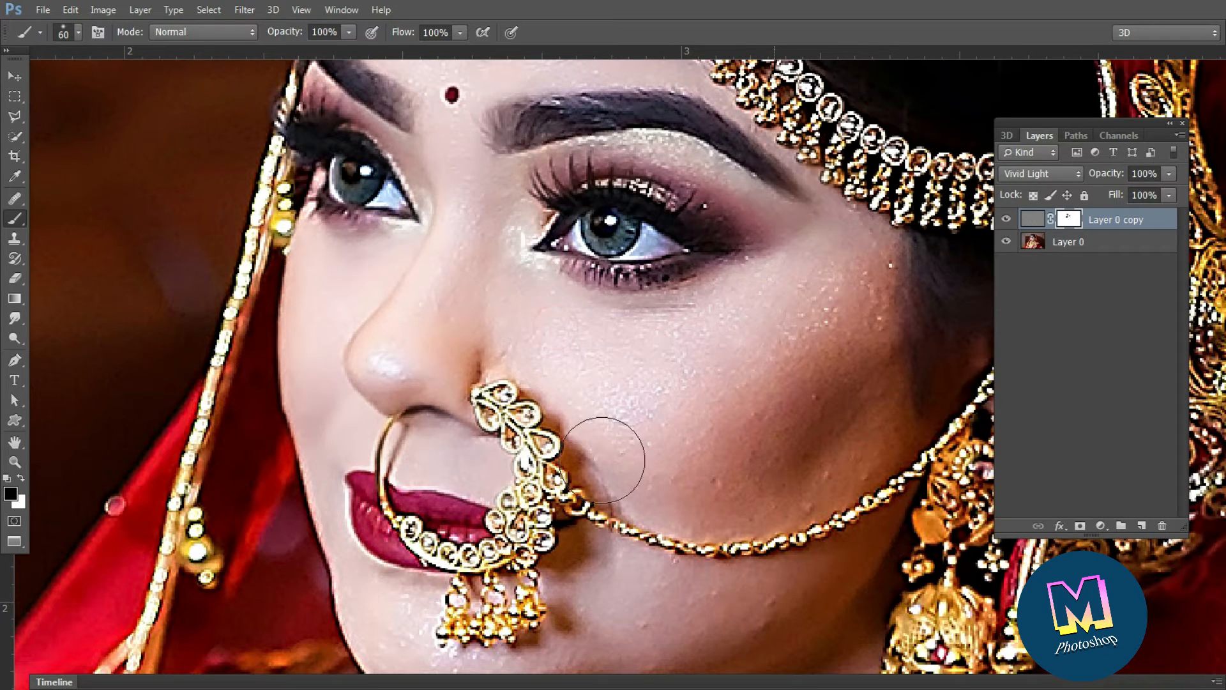
pyautogui.press('[')
pyautogui.click(424, 454)
pyautogui.moveTo(339, 411); pyautogui.dragTo(311, 469)
# Mask out the sharpening on the chin, jaw and neck skin, leaving the jewelry sharp.
pyautogui.press('[')
pyautogui.moveTo(339, 540)
pyautogui.mouseDown()
pyautogui.moveTo(401, 628)
pyautogui.moveTo(466, 620)
pyautogui.mouseUp()
pyautogui.moveTo(594, 583); pyautogui.dragTo(599, 456)
pyautogui.click(458, 535)
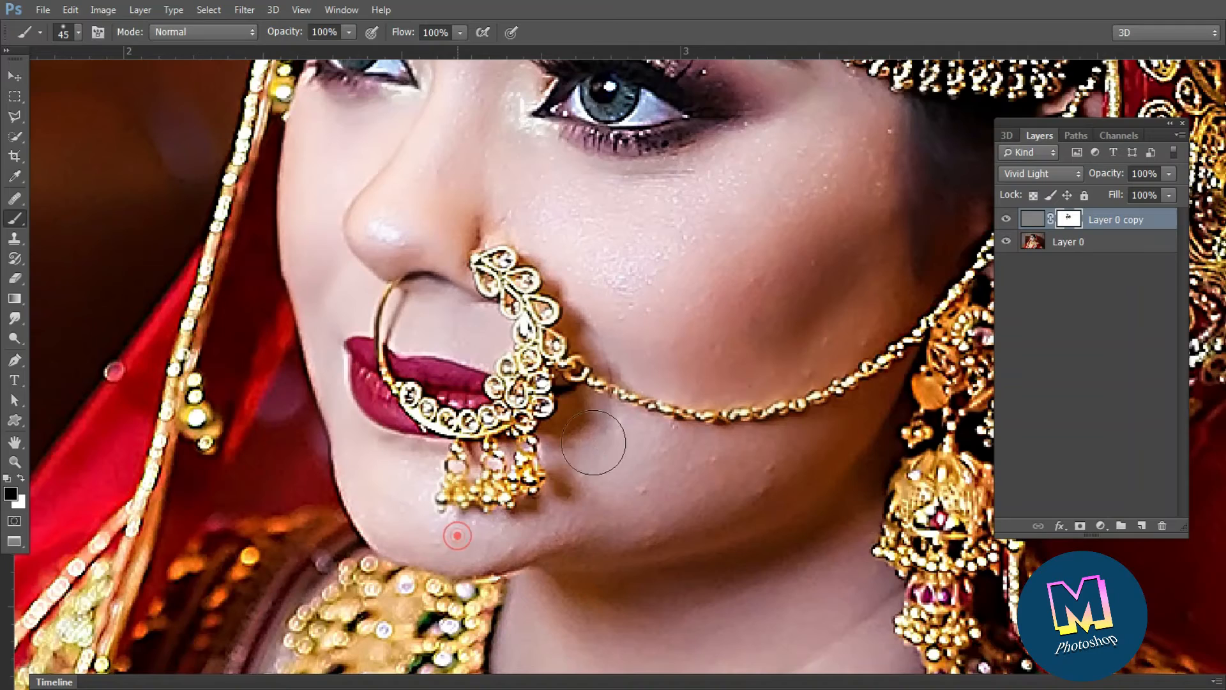
pyautogui.scroll(-1, 850, 428)
pyautogui.moveTo(821, 450); pyautogui.dragTo(742, 276)
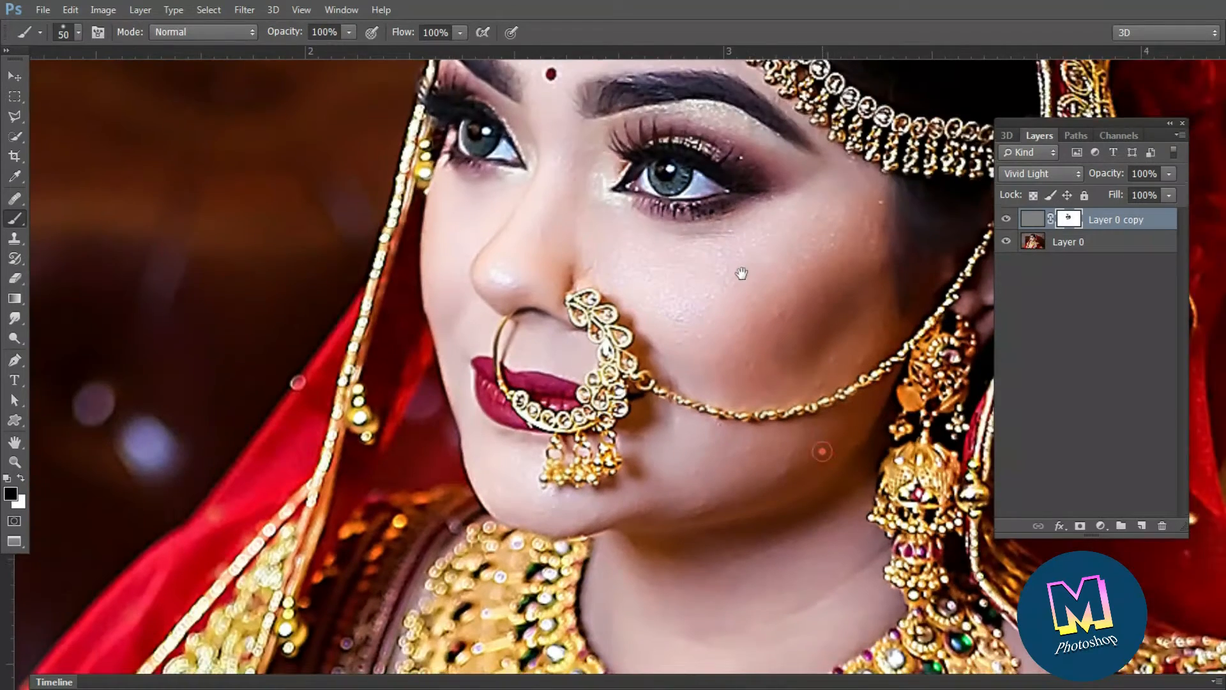
pyautogui.moveTo(668, 343)
pyautogui.mouseDown()
pyautogui.moveTo(543, 476)
pyautogui.moveTo(737, 472)
pyautogui.moveTo(789, 362)
pyautogui.mouseUp()
pyautogui.scroll(-1, 746, 351)
pyautogui.moveTo(661, 419); pyautogui.dragTo(699, 258)
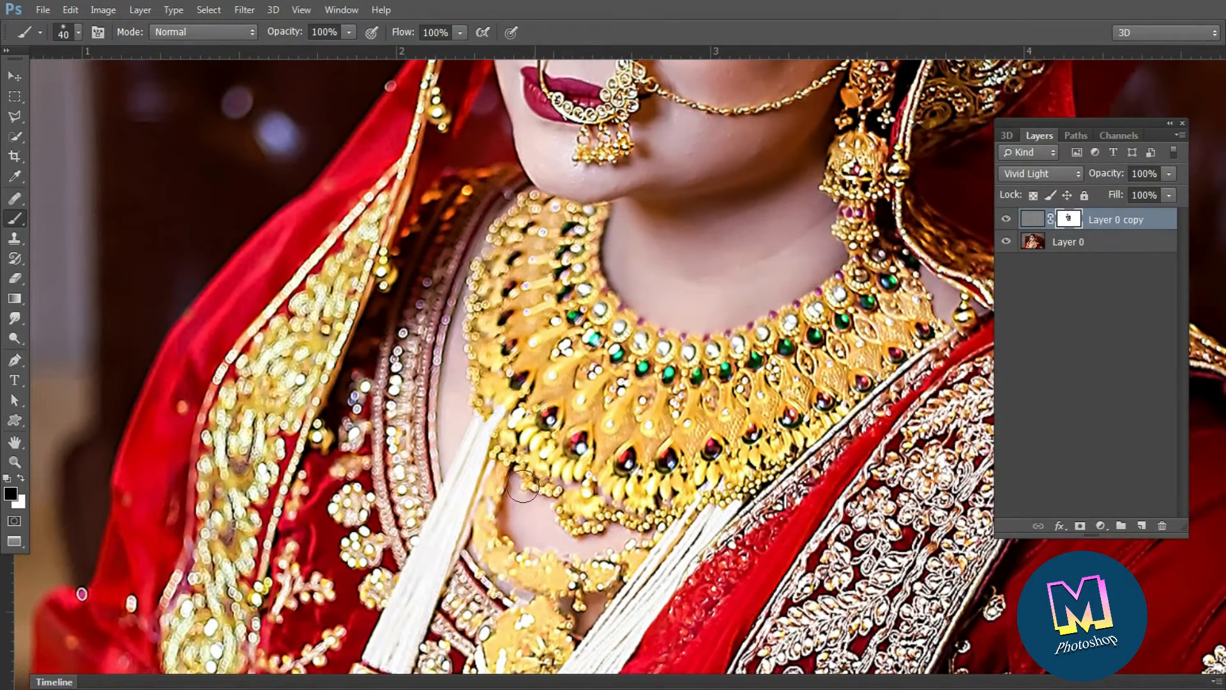
# Mask out the sharpening on the eyelid below the eyebrow with a size 25 brush.
pyautogui.scroll(-2, 766, 425)
pyautogui.moveTo(780, 90); pyautogui.dragTo(782, 391)
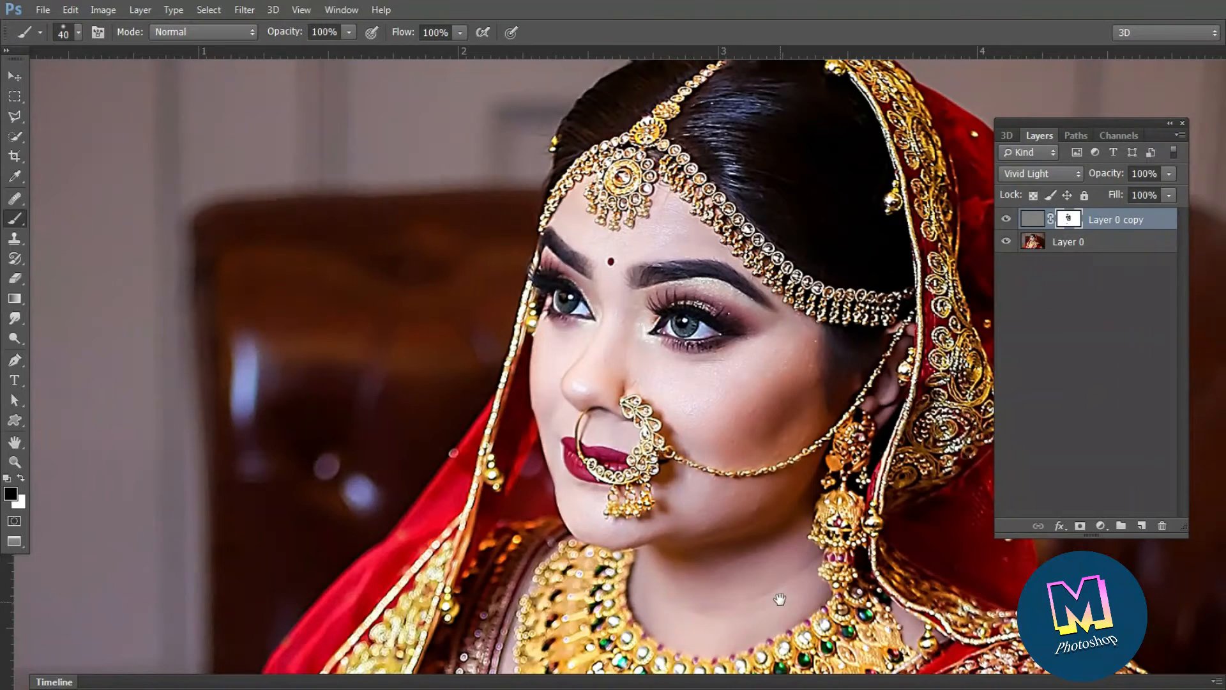
pyautogui.scroll(3, 657, 150)
pyautogui.scroll(2, 685, 230)
pyautogui.scroll(-1, 668, 300)
pyautogui.moveTo(668, 279); pyautogui.dragTo(672, 222)
pyautogui.scroll(1, 572, 259)
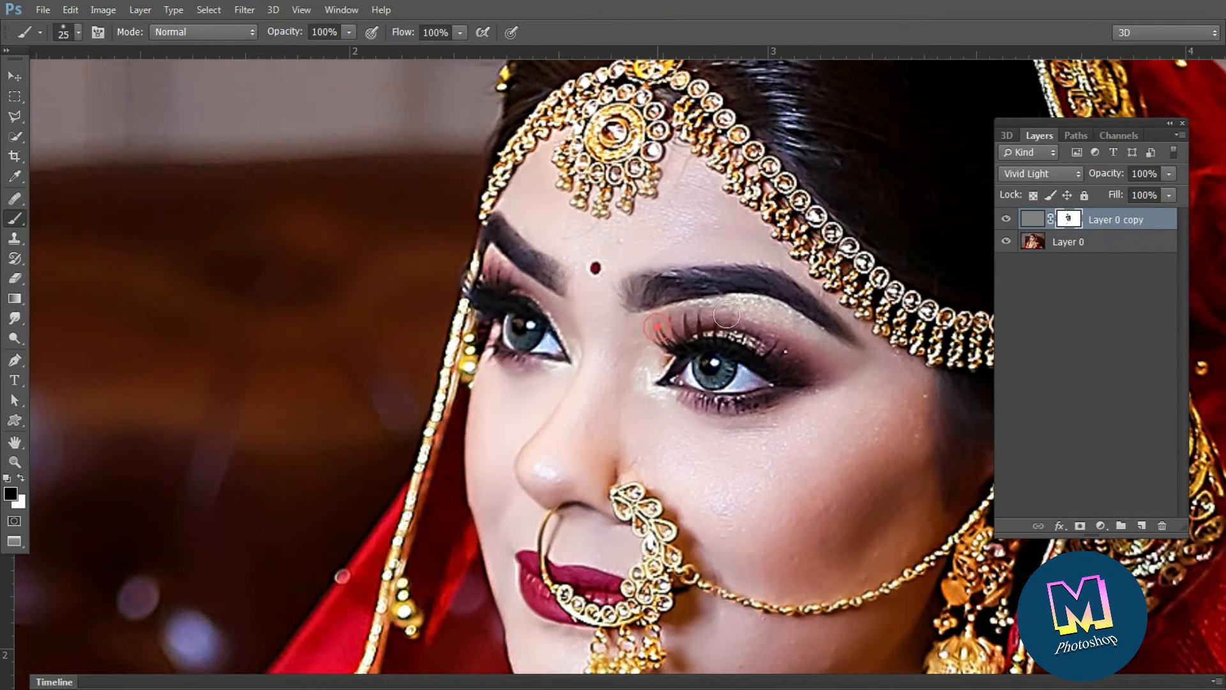
# Compare the portrait with and without the masked sharpening layer, both close up and zoomed out.
pyautogui.click(1007, 220)
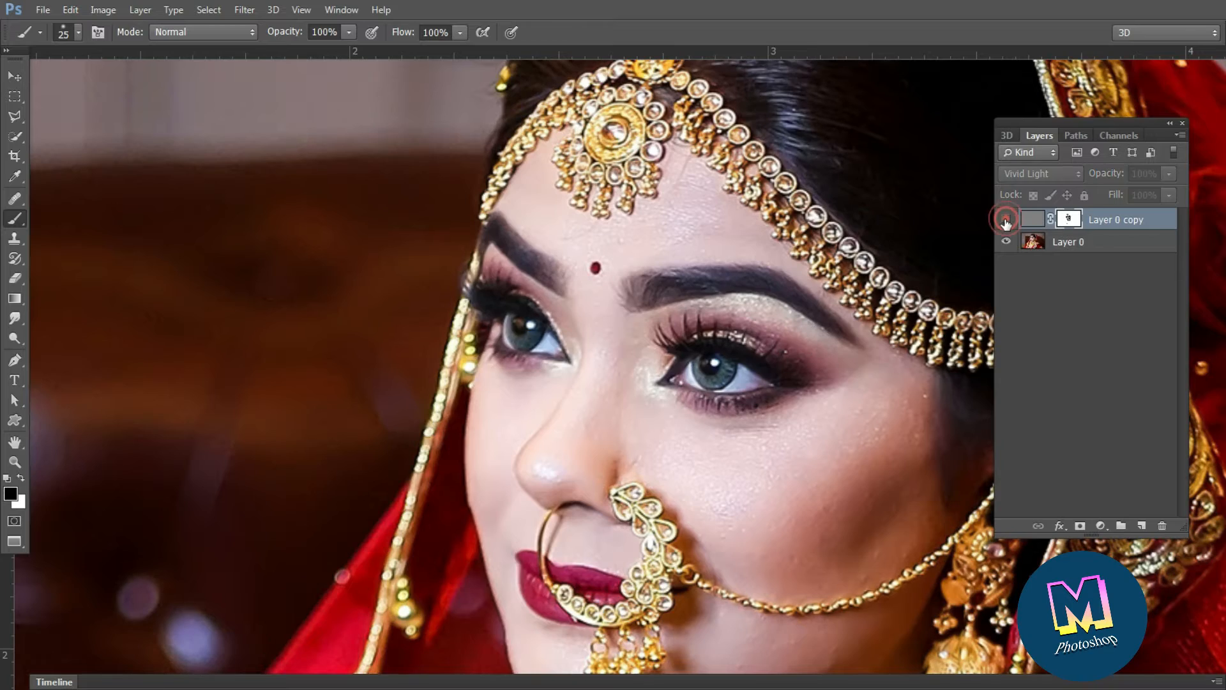
pyautogui.click(1007, 220)
pyautogui.scroll(-3, 967, 270)
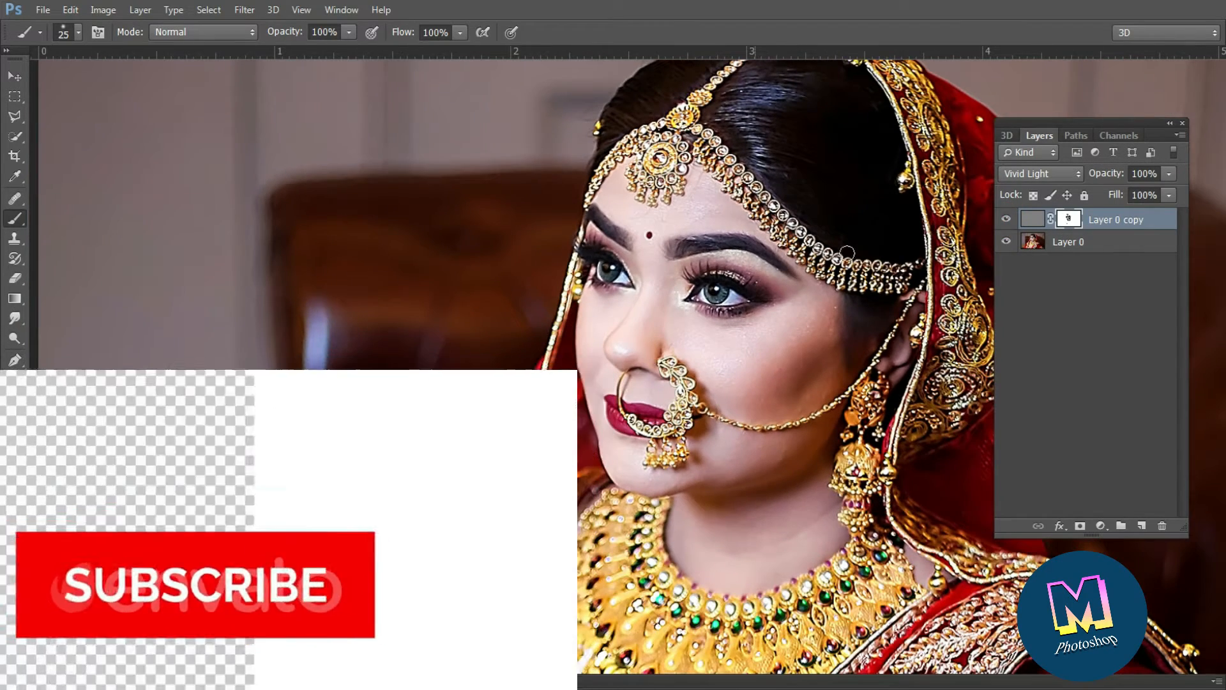
pyautogui.click(1007, 220)
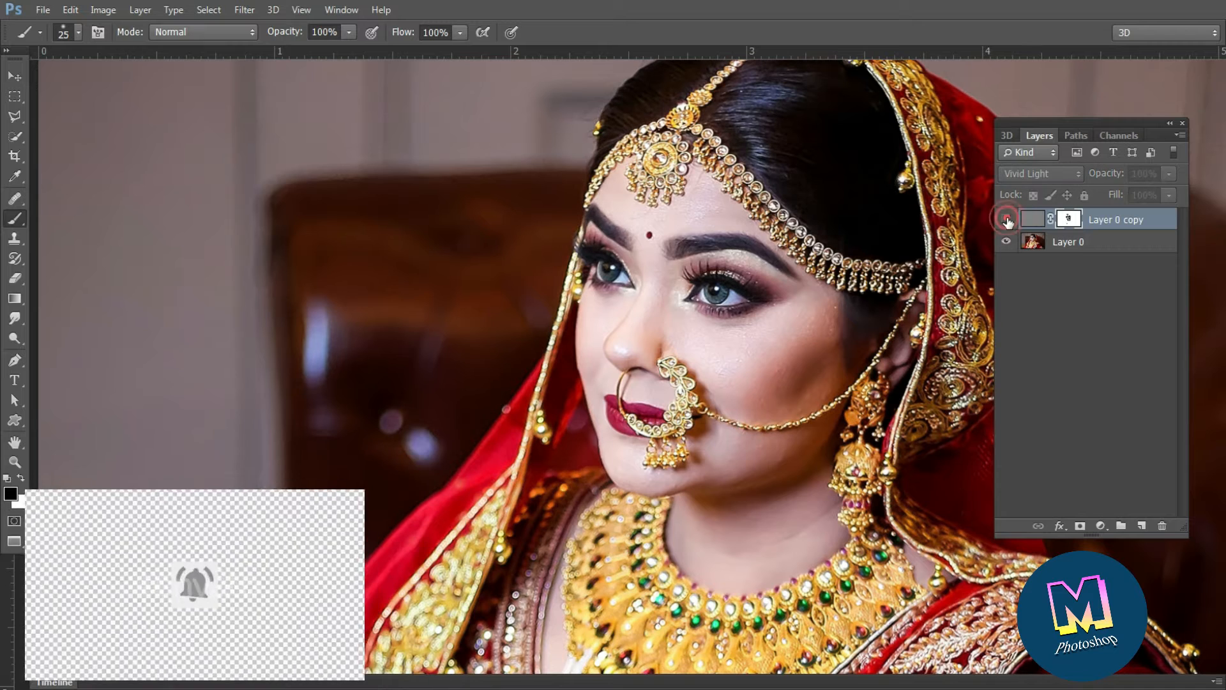
pyautogui.click(1008, 220)
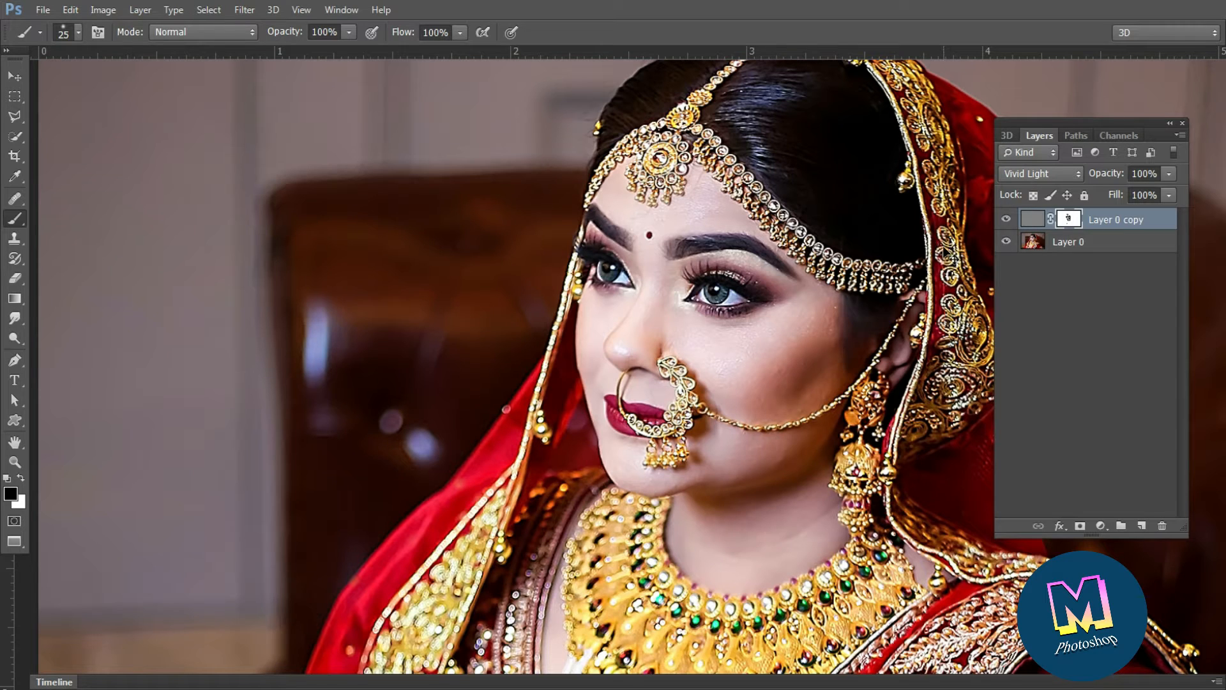
# Merge the sharpening layer down into the photo and duplicate the merged layer.
pyautogui.hotkey('ctrl', 'e')
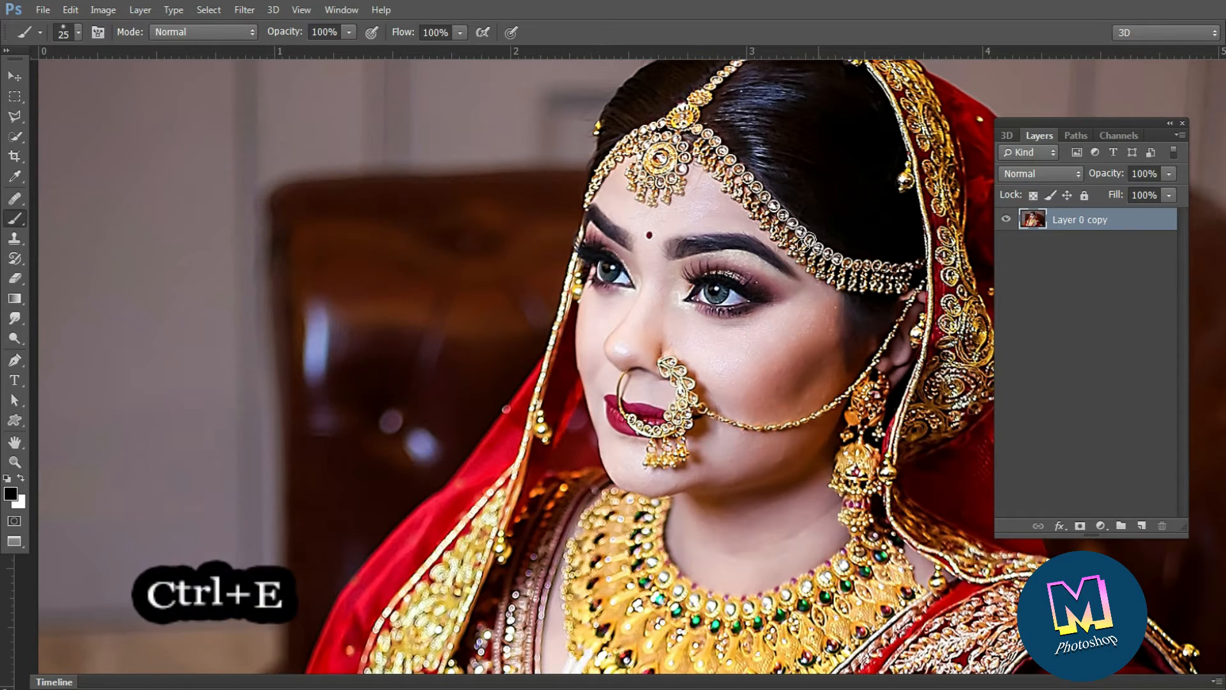
pyautogui.scroll(-6, 811, 249)
pyautogui.scroll(1, 815, 255)
pyautogui.press('v')
pyautogui.scroll(2, 816, 263)
pyautogui.moveTo(816, 263); pyautogui.dragTo(687, 273)
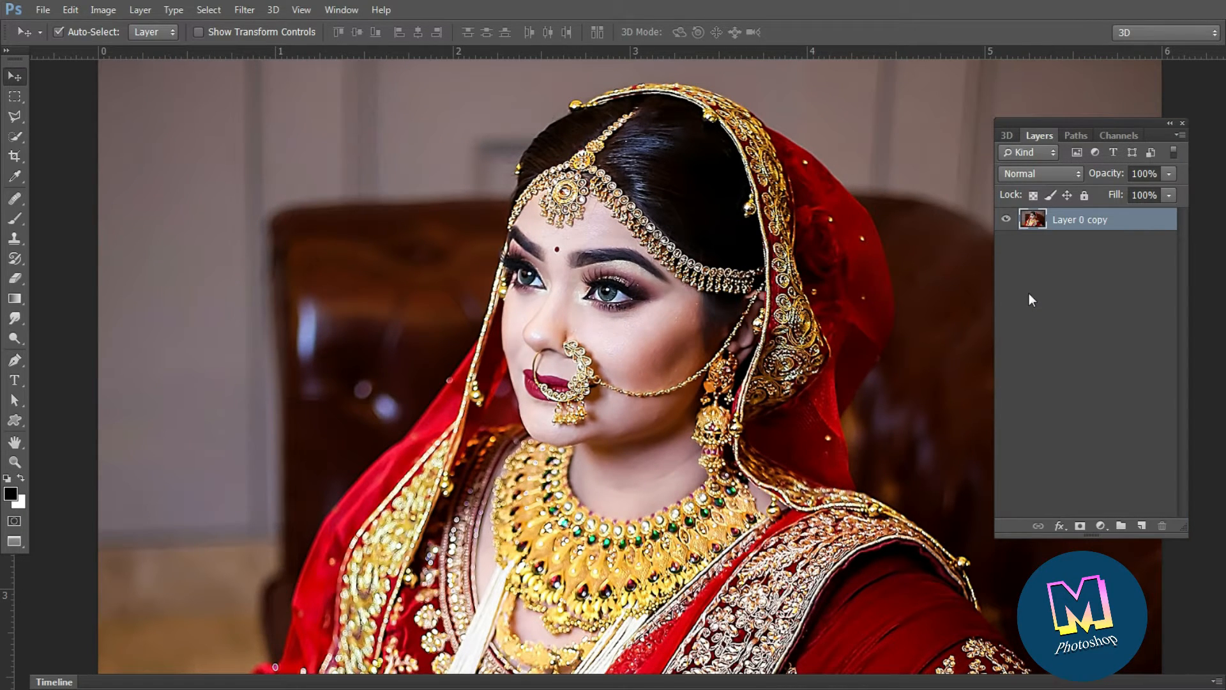
pyautogui.hotkey('ctrl', 'j')
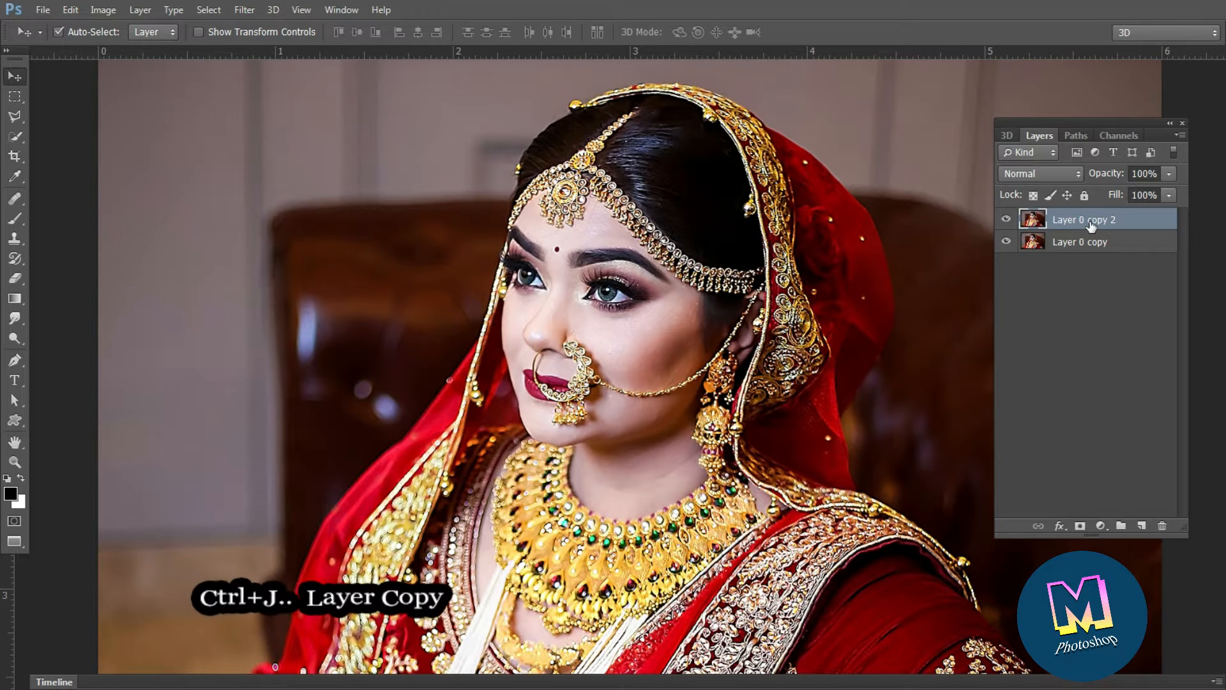
# Apply a Black & White adjustment to the top copy with Yellows 13%, Greens 12%, Cyans 101% and Magentas -13%, fine-tuning Blues and Reds.
pyautogui.click(109, 10)
pyautogui.moveTo(172, 57)
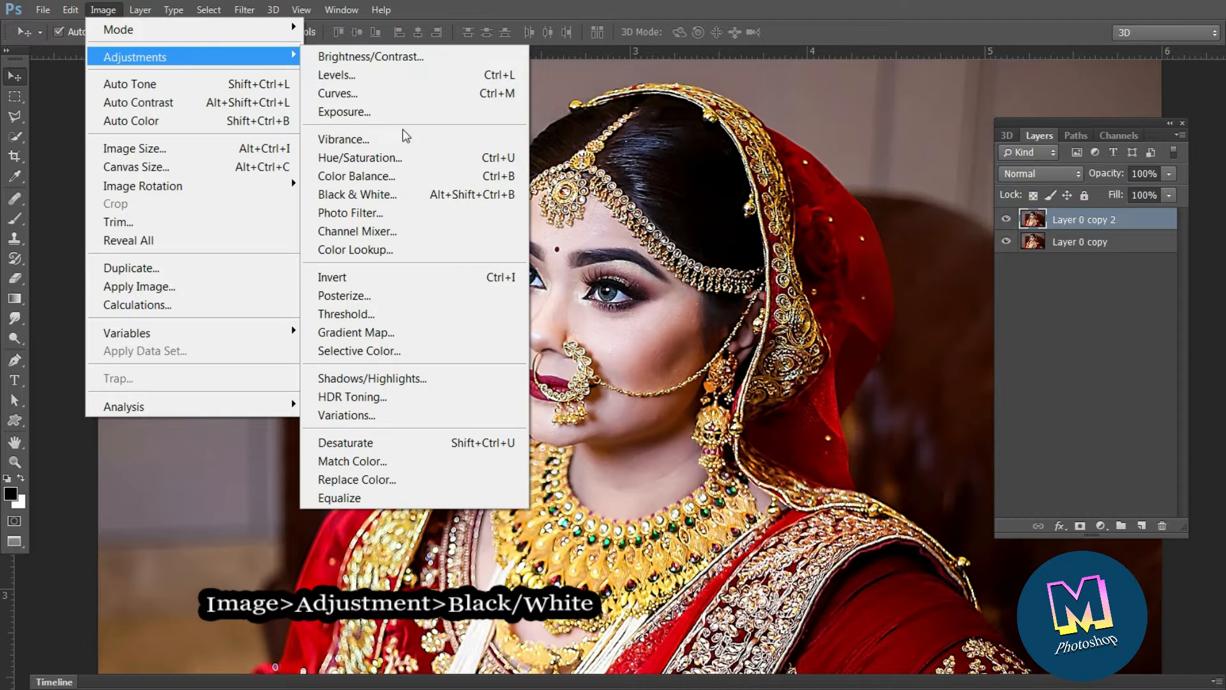
pyautogui.click(358, 194)
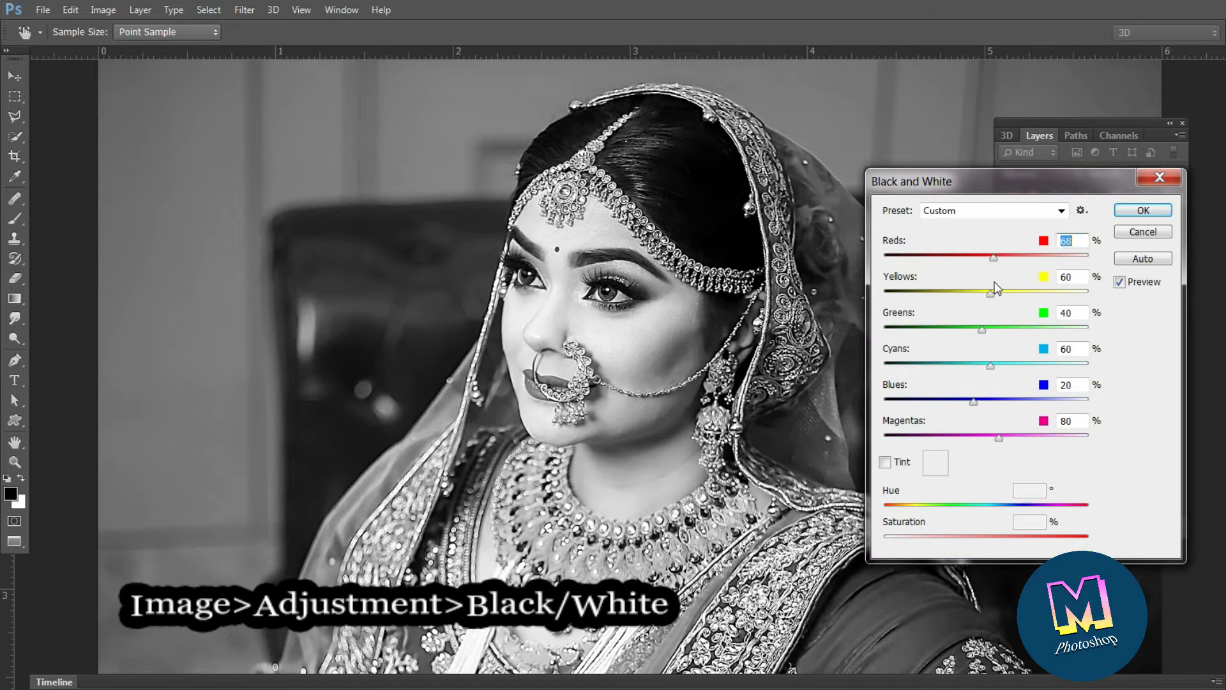
pyautogui.moveTo(995, 294)
pyautogui.mouseDown()
pyautogui.moveTo(1007, 293)
pyautogui.moveTo(971, 297)
pyautogui.mouseUp()
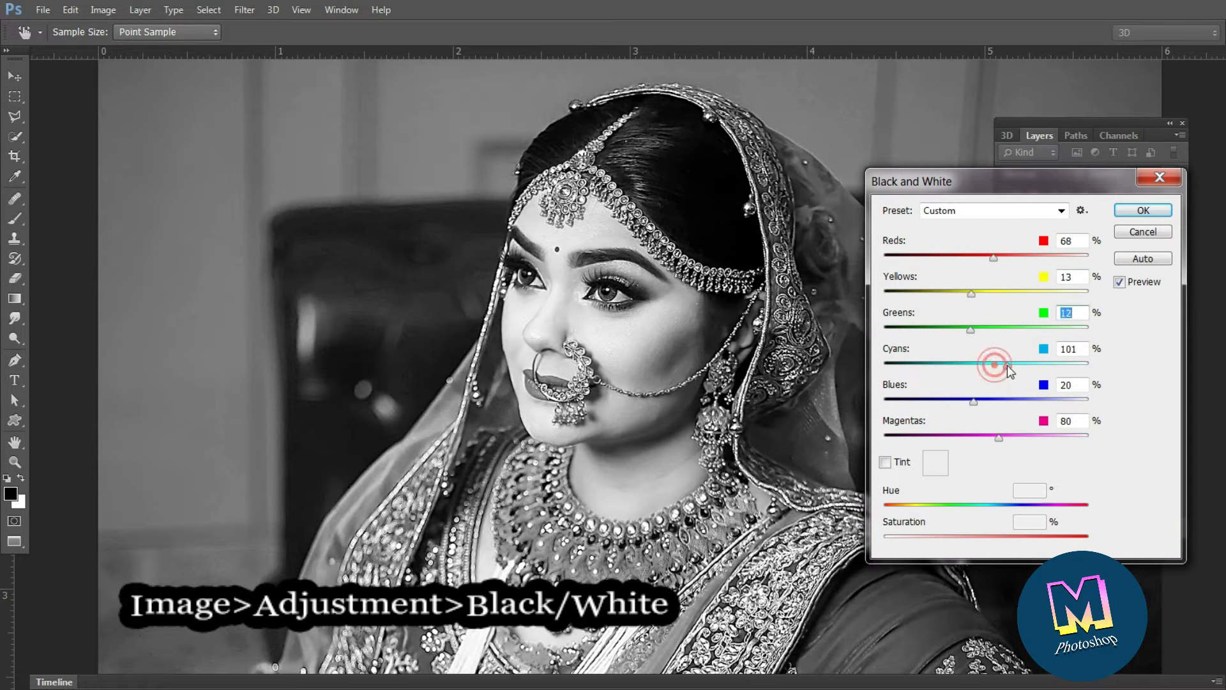
pyautogui.moveTo(975, 399); pyautogui.dragTo(962, 445)
pyautogui.moveTo(965, 401); pyautogui.dragTo(988, 400)
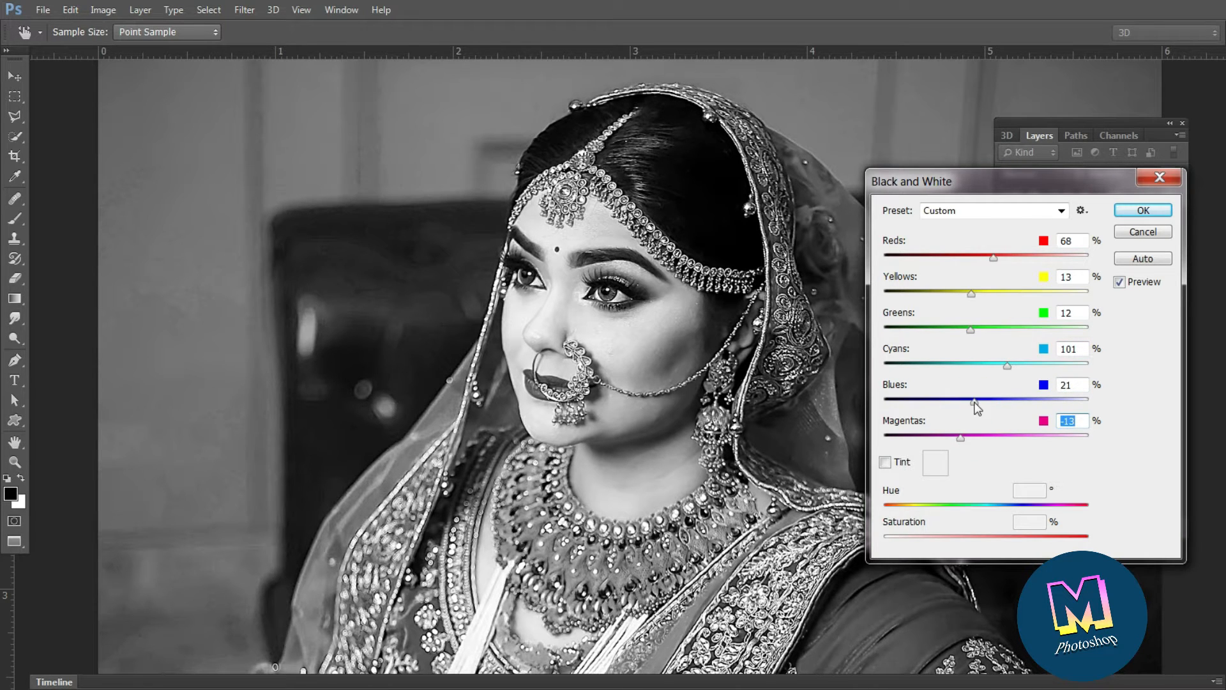
pyautogui.moveTo(1004, 260); pyautogui.dragTo(995, 259)
pyautogui.click(1141, 211)
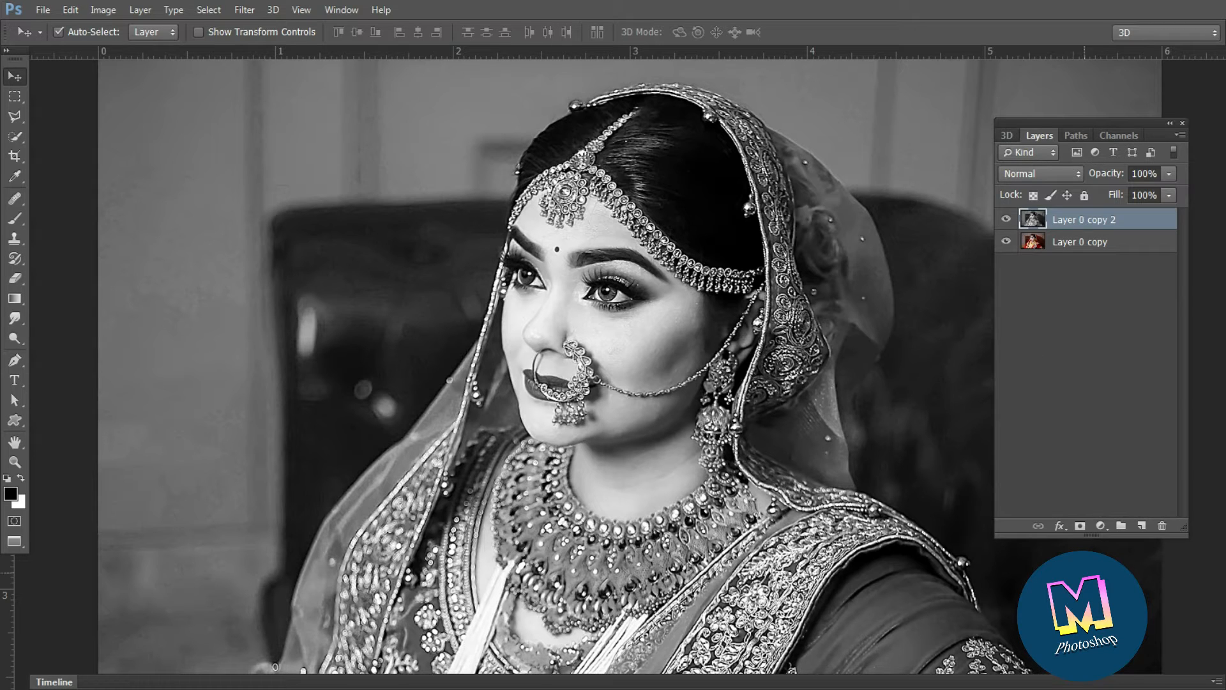
# Add a white layer mask to the black-and-white layer and set up the Brush tool with black as the foreground colour.
pyautogui.click(1079, 527)
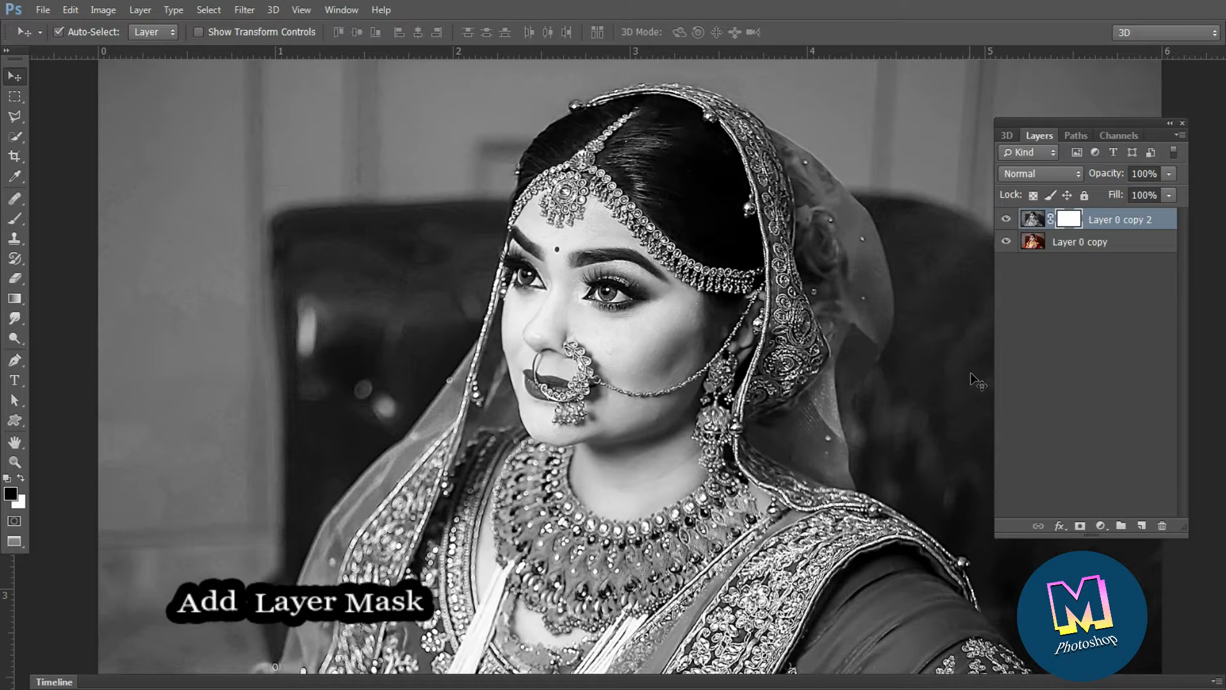
pyautogui.click(14, 218)
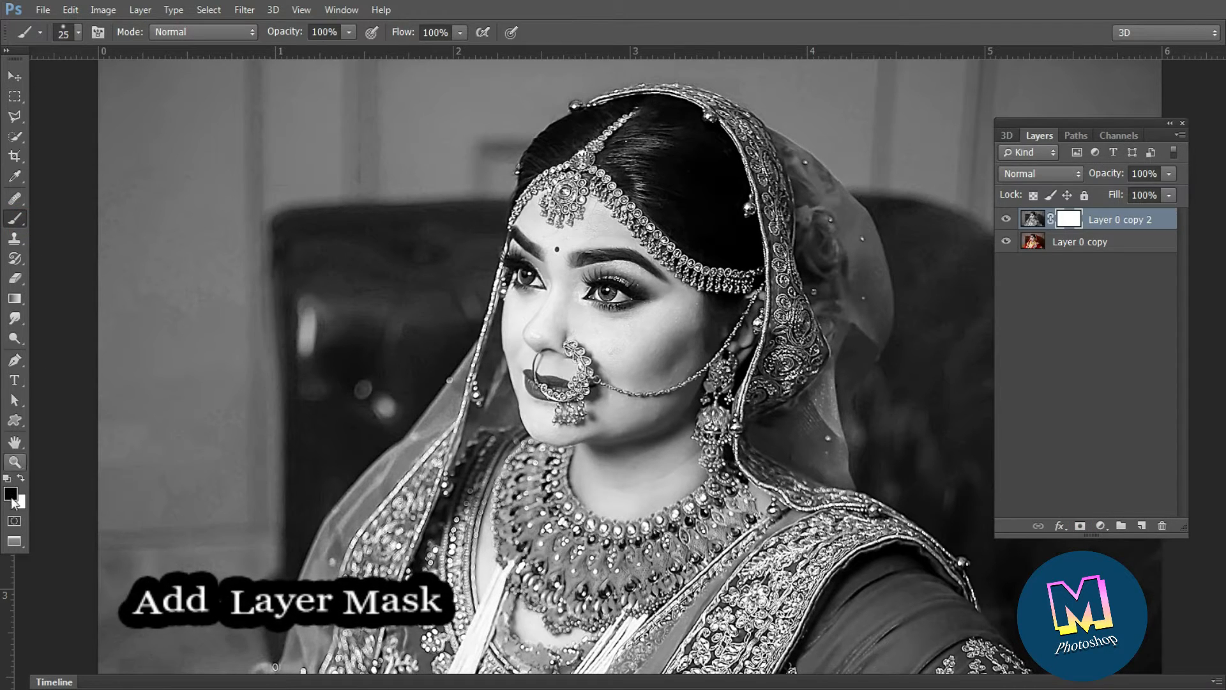
pyautogui.click(10, 495)
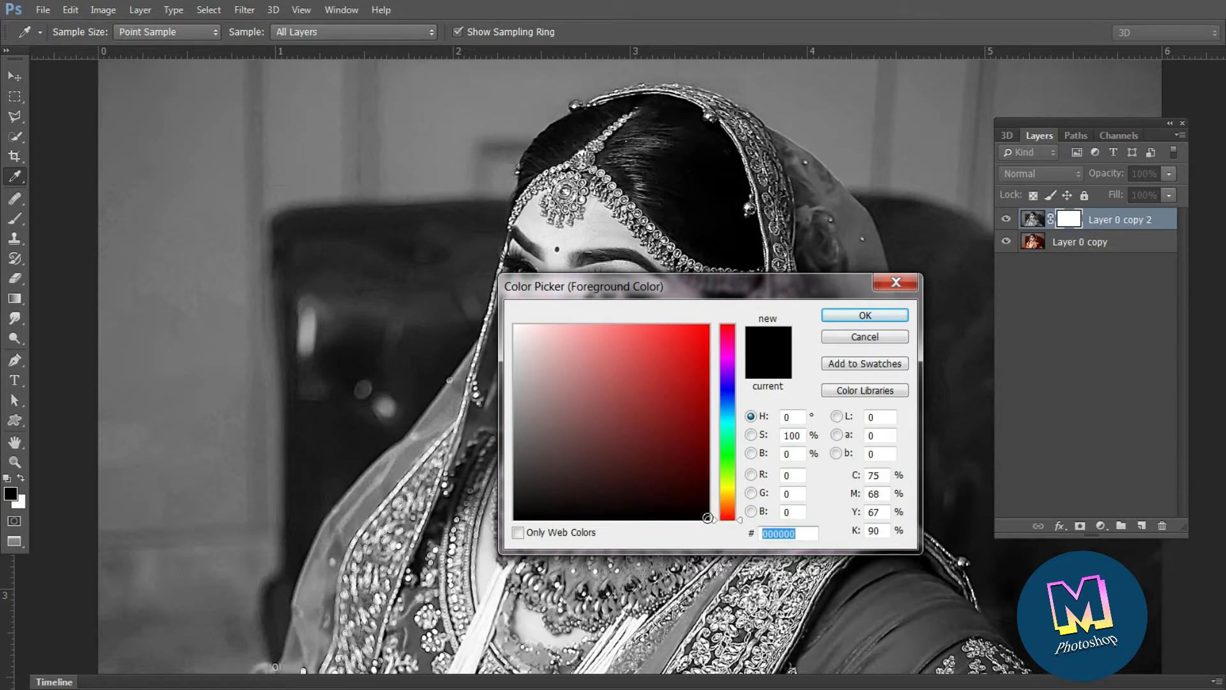
pyautogui.click(865, 315)
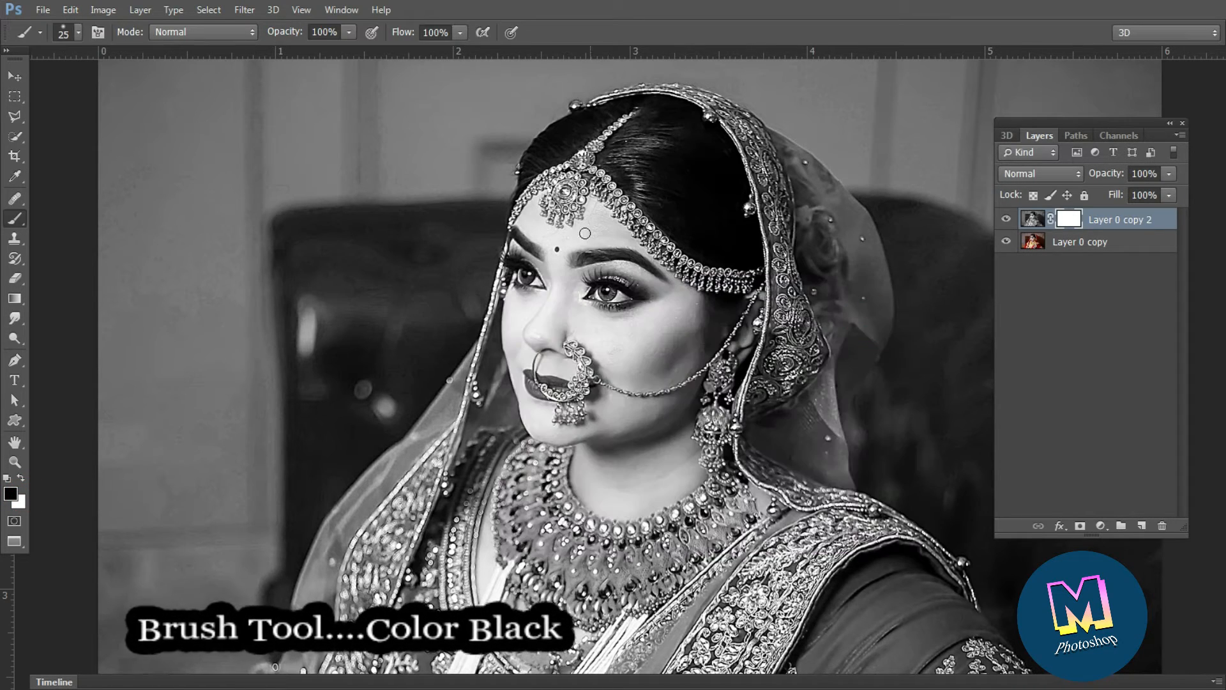
# Paint black on the mask with a size 15 brush to restore colour to the headpiece on the forehead and hair parting.
pyautogui.scroll(4, 585, 233)
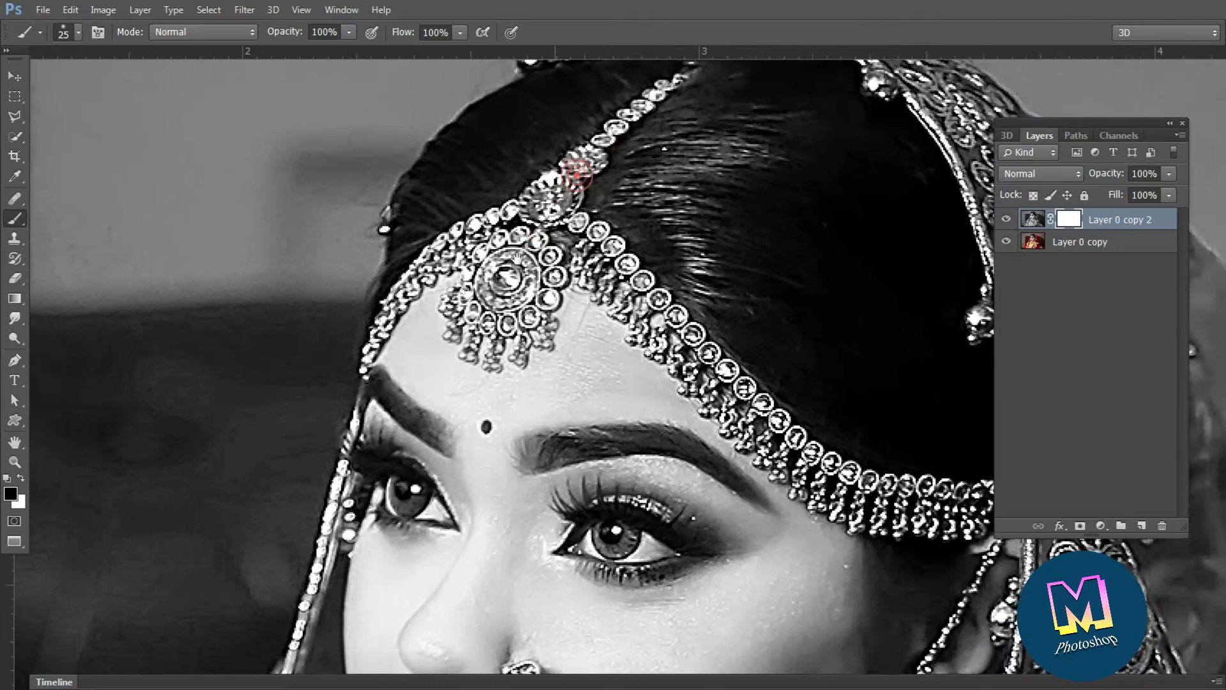
pyautogui.moveTo(518, 257); pyautogui.dragTo(495, 313)
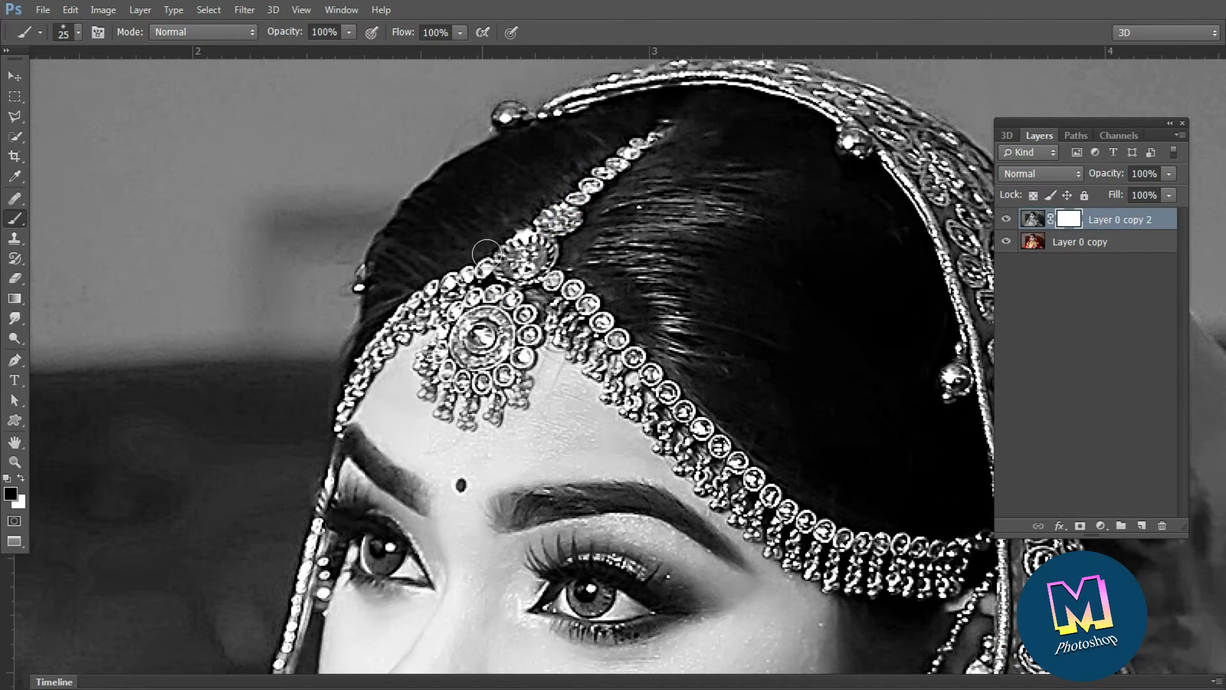
pyautogui.press('[')
pyautogui.scroll(1, 447, 354)
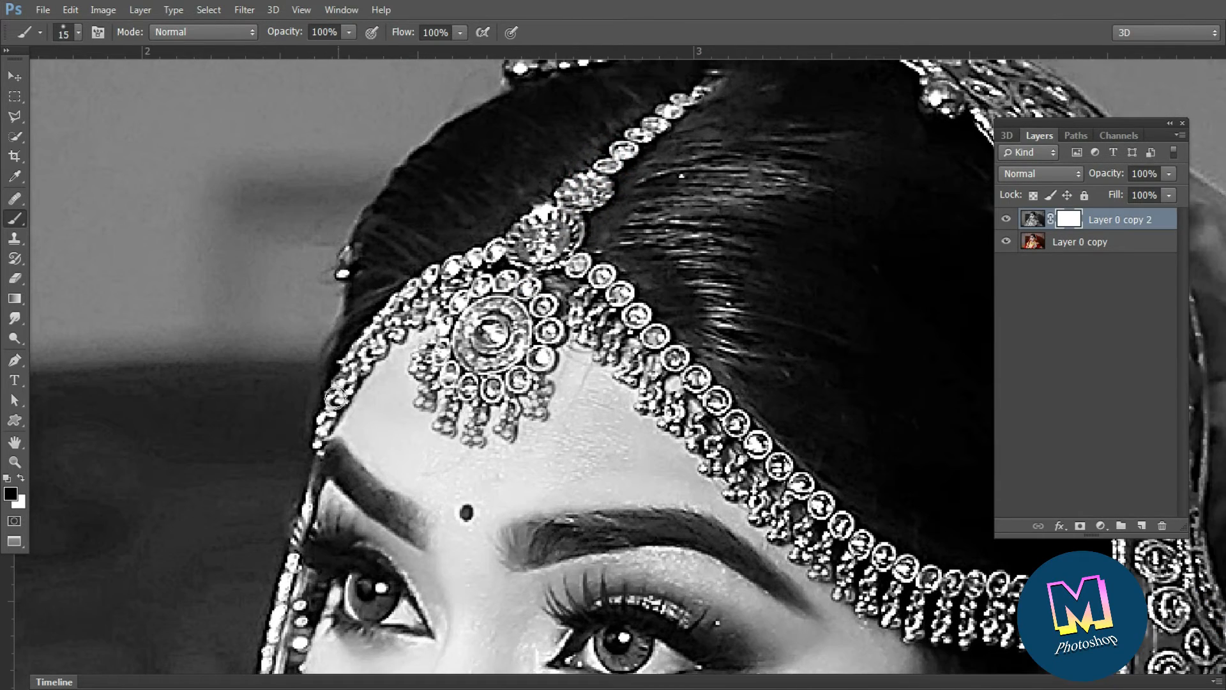
pyautogui.moveTo(375, 342)
pyautogui.mouseDown()
pyautogui.moveTo(463, 273)
pyautogui.moveTo(389, 323)
pyautogui.moveTo(459, 276)
pyautogui.moveTo(500, 280)
pyautogui.moveTo(450, 416)
pyautogui.moveTo(511, 425)
pyautogui.moveTo(578, 192)
pyautogui.moveTo(696, 109)
pyautogui.mouseUp()
pyautogui.scroll(2, 615, 202)
pyautogui.moveTo(443, 163)
pyautogui.mouseDown()
pyautogui.moveTo(894, 167)
pyautogui.moveTo(920, 204)
pyautogui.mouseUp()
pyautogui.scroll(-3, 853, 167)
pyautogui.moveTo(853, 179); pyautogui.dragTo(594, 156)
# Mask the black-and-white layer over the veil's embroidered border and the red fabric behind the head, varying the brush size.
pyautogui.press(']')
pyautogui.press(']')
pyautogui.press(']')
pyautogui.press(']')
pyautogui.press(']')
pyautogui.press(']')
pyautogui.moveTo(658, 179)
pyautogui.mouseDown()
pyautogui.moveTo(788, 324)
pyautogui.moveTo(683, 358)
pyautogui.moveTo(735, 562)
pyautogui.moveTo(828, 656)
pyautogui.moveTo(891, 610)
pyautogui.mouseUp()
pyautogui.press(']')
pyautogui.press(']')
pyautogui.scroll(2, 690, 501)
pyautogui.press('[')
pyautogui.press('[')
pyautogui.press('[')
pyautogui.press('[')
pyautogui.scroll(2, 600, 472)
pyautogui.moveTo(615, 486)
pyautogui.mouseDown()
pyautogui.moveTo(553, 457)
pyautogui.moveTo(712, 464)
pyautogui.mouseUp()
pyautogui.moveTo(696, 472)
pyautogui.mouseDown()
pyautogui.moveTo(689, 448)
pyautogui.moveTo(639, 436)
pyautogui.moveTo(552, 311)
pyautogui.moveTo(461, 248)
pyautogui.mouseUp()
# Restore the colour of the bindi between the eyebrows with a size 9 brush.
pyautogui.press('[')
pyautogui.scroll(3, 574, 287)
pyautogui.press('[')
pyautogui.press('[')
pyautogui.press('[')
pyautogui.press('[')
pyautogui.press('[')
pyautogui.press('[')
pyautogui.click(575, 271)
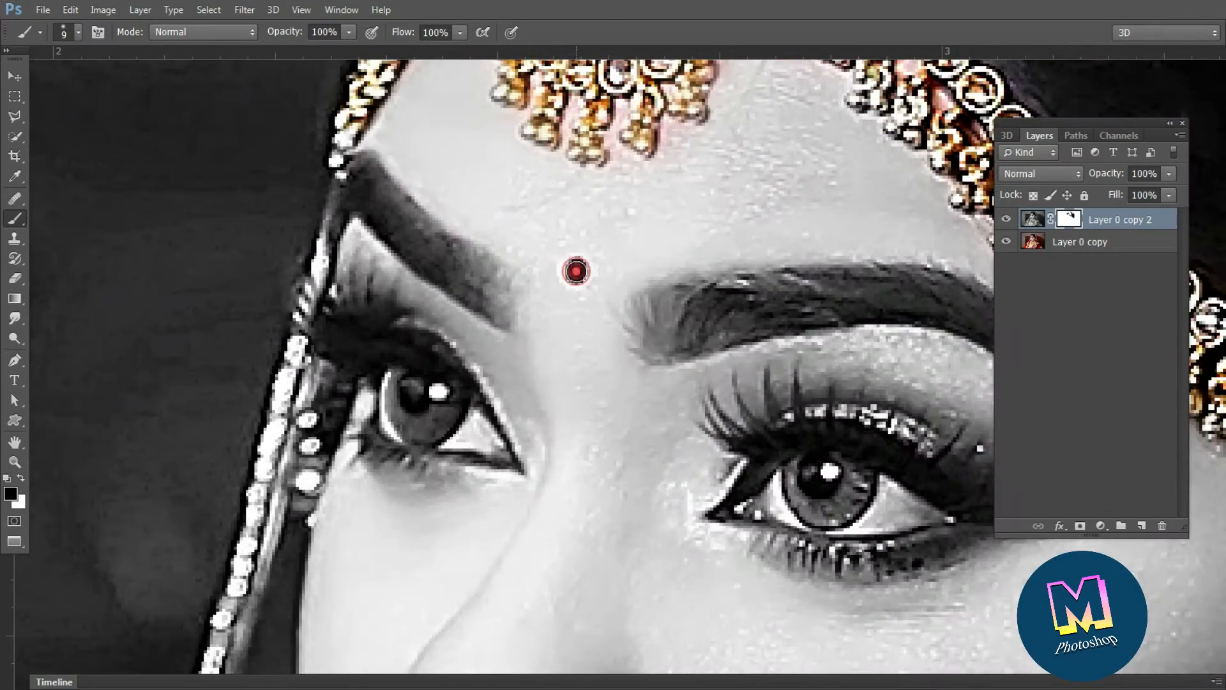
# Restore the colour of the lips and the nose ring with its hanging beads, adjusting the brush up to size 20.
pyautogui.press(']')
pyautogui.scroll(-4, 575, 287)
pyautogui.scroll(2, 613, 415)
pyautogui.press(']')
pyautogui.press(']')
pyautogui.press(']')
pyautogui.moveTo(619, 410)
pyautogui.mouseDown()
pyautogui.moveTo(614, 397)
pyautogui.moveTo(661, 542)
pyautogui.moveTo(617, 527)
pyautogui.mouseUp()
pyautogui.press('[')
pyautogui.press('[')
pyautogui.press('[')
pyautogui.moveTo(626, 571)
pyautogui.mouseDown()
pyautogui.moveTo(508, 525)
pyautogui.moveTo(543, 516)
pyautogui.moveTo(604, 540)
pyautogui.mouseUp()
pyautogui.press(']')
pyautogui.press(']')
pyautogui.press(']')
pyautogui.press(']')
pyautogui.moveTo(521, 562); pyautogui.dragTo(479, 537)
pyautogui.moveTo(649, 559); pyautogui.dragTo(652, 619)
pyautogui.scroll(2, 650, 594)
pyautogui.moveTo(654, 511); pyautogui.dragTo(658, 383)
pyautogui.moveTo(566, 476)
pyautogui.mouseDown()
pyautogui.moveTo(573, 533)
pyautogui.moveTo(606, 498)
pyautogui.mouseUp()
pyautogui.moveTo(607, 498)
pyautogui.mouseDown()
pyautogui.moveTo(661, 534)
pyautogui.moveTo(655, 510)
pyautogui.mouseUp()
pyautogui.scroll(-3, 646, 256)
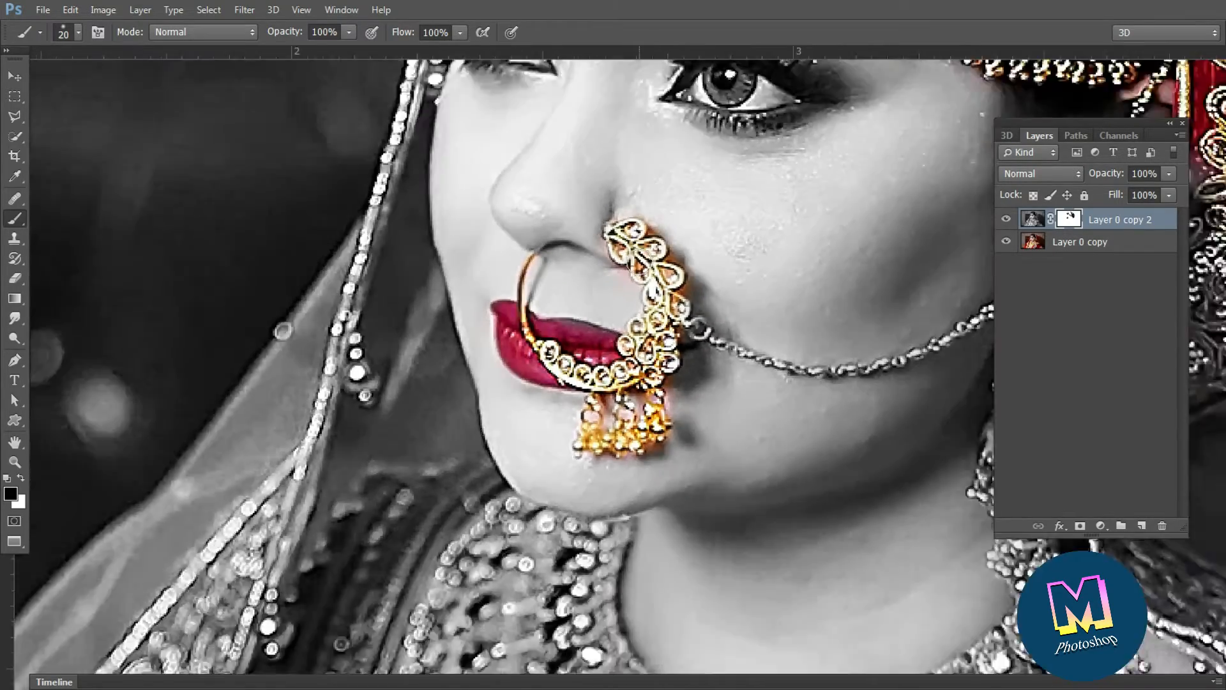
pyautogui.moveTo(647, 256); pyautogui.dragTo(661, 451)
# Reveal the colour of the veil's beaded edge and the adjoining red fabric on the side beside the lips.
pyautogui.press('[')
pyautogui.scroll(2, 596, 262)
pyautogui.moveTo(595, 263)
pyautogui.mouseDown()
pyautogui.moveTo(602, 189)
pyautogui.moveTo(531, 294)
pyautogui.moveTo(495, 406)
pyautogui.moveTo(485, 555)
pyautogui.mouseUp()
pyautogui.scroll(1, 584, 185)
pyautogui.scroll(-1, 487, 545)
pyautogui.moveTo(487, 545)
pyautogui.mouseDown()
pyautogui.moveTo(514, 334)
pyautogui.moveTo(415, 457)
pyautogui.mouseUp()
pyautogui.scroll(1, 538, 339)
pyautogui.moveTo(483, 337); pyautogui.dragTo(444, 498)
# Reveal the red dress, sleeve and embroidered shawl across the lower body with a much larger brush.
pyautogui.press(']')
pyautogui.press(']')
pyautogui.press(']')
pyautogui.scroll(-1, 501, 443)
pyautogui.scroll(-3, 500, 444)
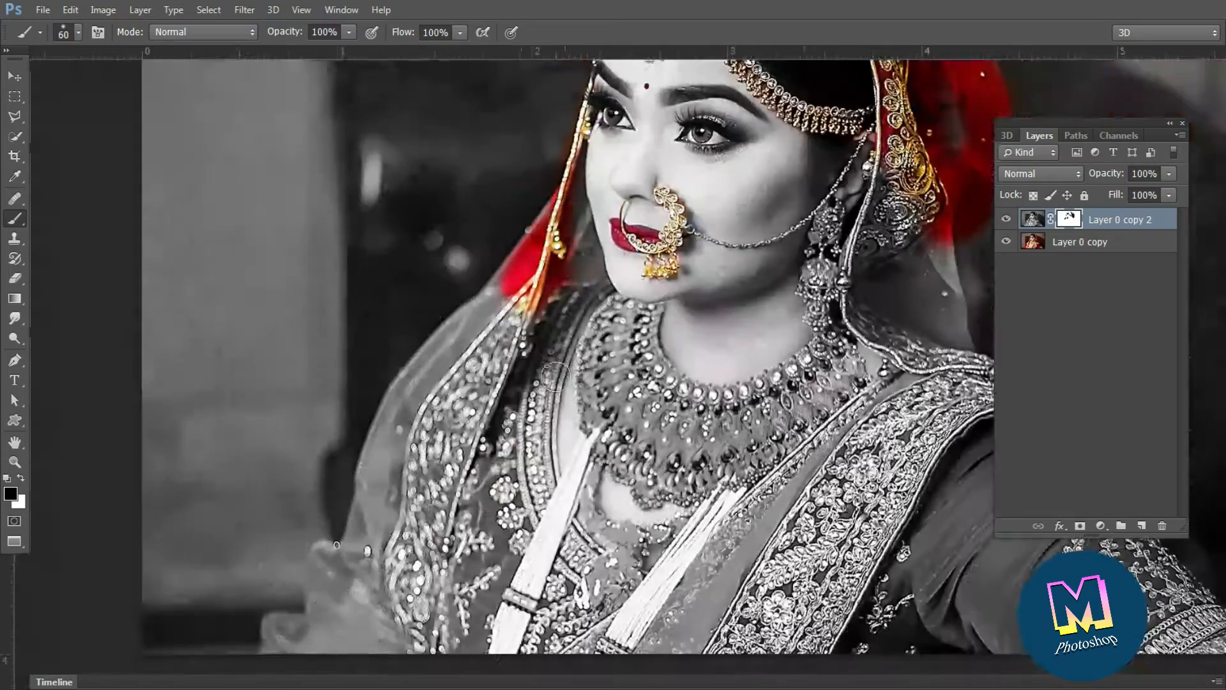
pyautogui.scroll(-1, 546, 357)
pyautogui.press(']')
pyautogui.press(']')
pyautogui.press(']')
pyautogui.press(']')
pyautogui.press(']')
pyautogui.press(']')
pyautogui.press(']')
pyautogui.moveTo(510, 323)
pyautogui.mouseDown()
pyautogui.moveTo(411, 489)
pyautogui.moveTo(493, 441)
pyautogui.moveTo(574, 555)
pyautogui.moveTo(753, 450)
pyautogui.moveTo(900, 425)
pyautogui.moveTo(790, 511)
pyautogui.mouseUp()
pyautogui.scroll(-1, 791, 511)
pyautogui.press(']')
pyautogui.moveTo(792, 514); pyautogui.dragTo(931, 549)
# Restore the colour of the gold necklace and the hanging earring while reducing the brush to size 40 for the necklace's inner row.
pyautogui.scroll(3, 809, 450)
pyautogui.press('[')
pyautogui.press('[')
pyautogui.press('[')
pyautogui.press('[')
pyautogui.press('[')
pyautogui.moveTo(766, 274)
pyautogui.mouseDown()
pyautogui.moveTo(668, 176)
pyautogui.moveTo(650, 316)
pyautogui.moveTo(500, 420)
pyautogui.moveTo(376, 282)
pyautogui.mouseUp()
pyautogui.scroll(1, 366, 279)
pyautogui.press('[')
pyautogui.press('[')
pyautogui.press('[')
pyautogui.press('[')
pyautogui.moveTo(345, 236)
pyautogui.mouseDown()
pyautogui.moveTo(374, 491)
pyautogui.moveTo(547, 527)
pyautogui.mouseUp()
pyautogui.press('[')
pyautogui.press('[')
pyautogui.moveTo(306, 143); pyautogui.dragTo(234, 370)
pyautogui.moveTo(306, 473); pyautogui.dragTo(338, 276)
pyautogui.moveTo(351, 308)
pyautogui.mouseDown()
pyautogui.moveTo(338, 346)
pyautogui.moveTo(345, 493)
pyautogui.moveTo(332, 482)
pyautogui.mouseUp()
pyautogui.moveTo(276, 406); pyautogui.dragTo(338, 197)
pyautogui.moveTo(470, 262); pyautogui.dragTo(416, 213)
pyautogui.scroll(-2, 416, 214)
pyautogui.press('[')
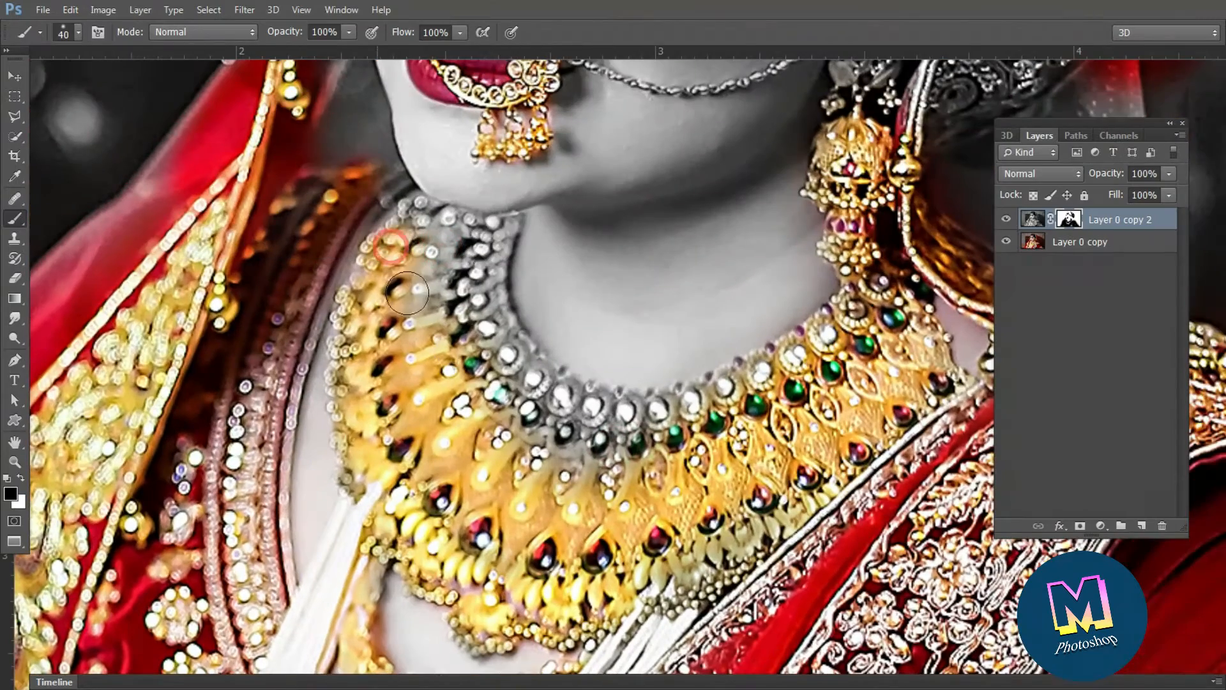
pyautogui.moveTo(585, 437)
pyautogui.mouseDown()
pyautogui.moveTo(784, 354)
pyautogui.moveTo(664, 466)
pyautogui.moveTo(416, 294)
pyautogui.mouseUp()
# Paint in the dress's beaded neckline beside the necklace and lower the brush to 41% opacity and 58% flow.
pyautogui.press(']')
pyautogui.moveTo(292, 380); pyautogui.dragTo(300, 601)
pyautogui.press(']')
pyautogui.moveTo(349, 32); pyautogui.dragTo(302, 49)
pyautogui.click(461, 33)
pyautogui.moveTo(461, 38); pyautogui.dragTo(428, 50)
pyautogui.press('[')
pyautogui.press('[')
pyautogui.press(']')
pyautogui.scroll(-3, 341, 529)
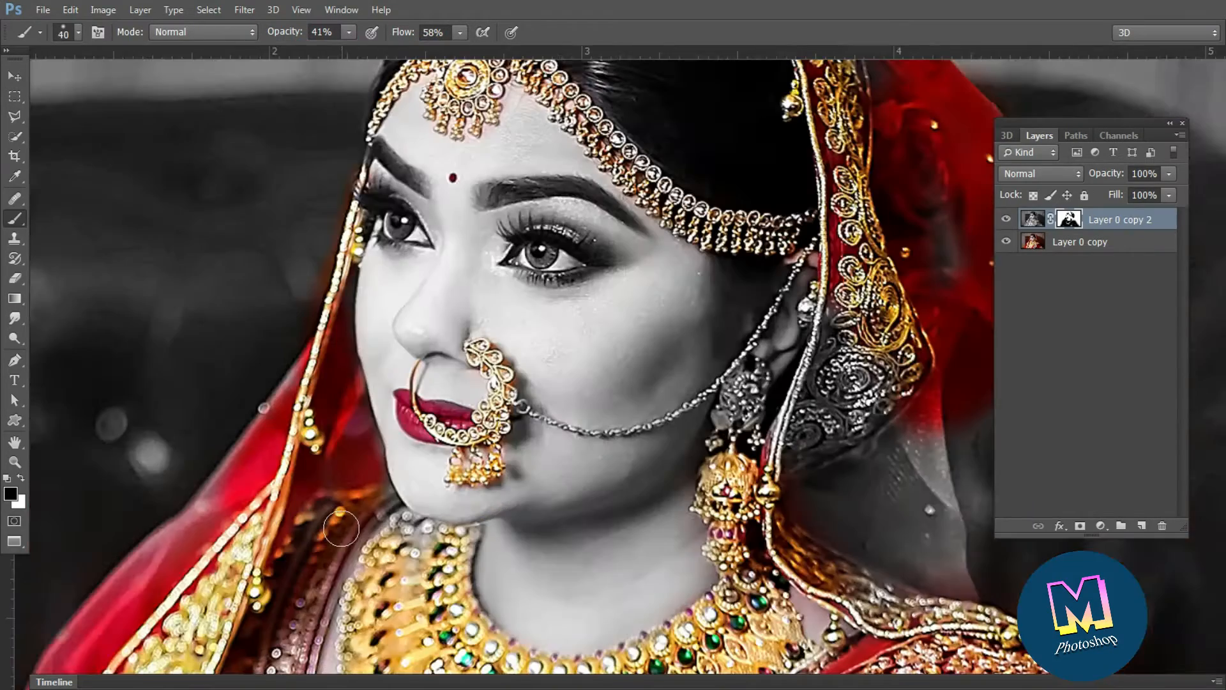
# Set the brush back to 100% opacity and flow and reduce its size to 35 for the headpiece area.
pyautogui.moveTo(462, 49); pyautogui.dragTo(493, 50)
pyautogui.scroll(-4, 528, 490)
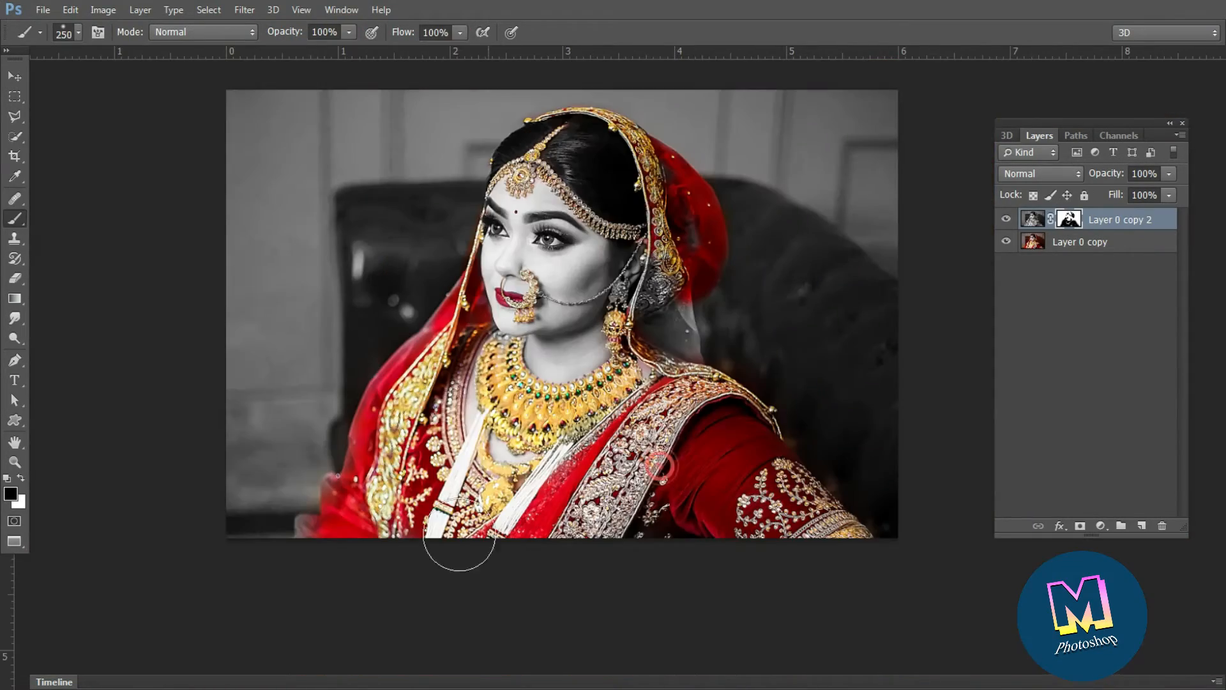
pyautogui.scroll(6, 515, 106)
pyautogui.press('[')
pyautogui.press('[')
pyautogui.press('[')
pyautogui.press('[')
pyautogui.press('[')
pyautogui.press('[')
pyautogui.press('[')
pyautogui.press('[')
pyautogui.press('[')
pyautogui.press('[')
pyautogui.scroll(-4, 532, 328)
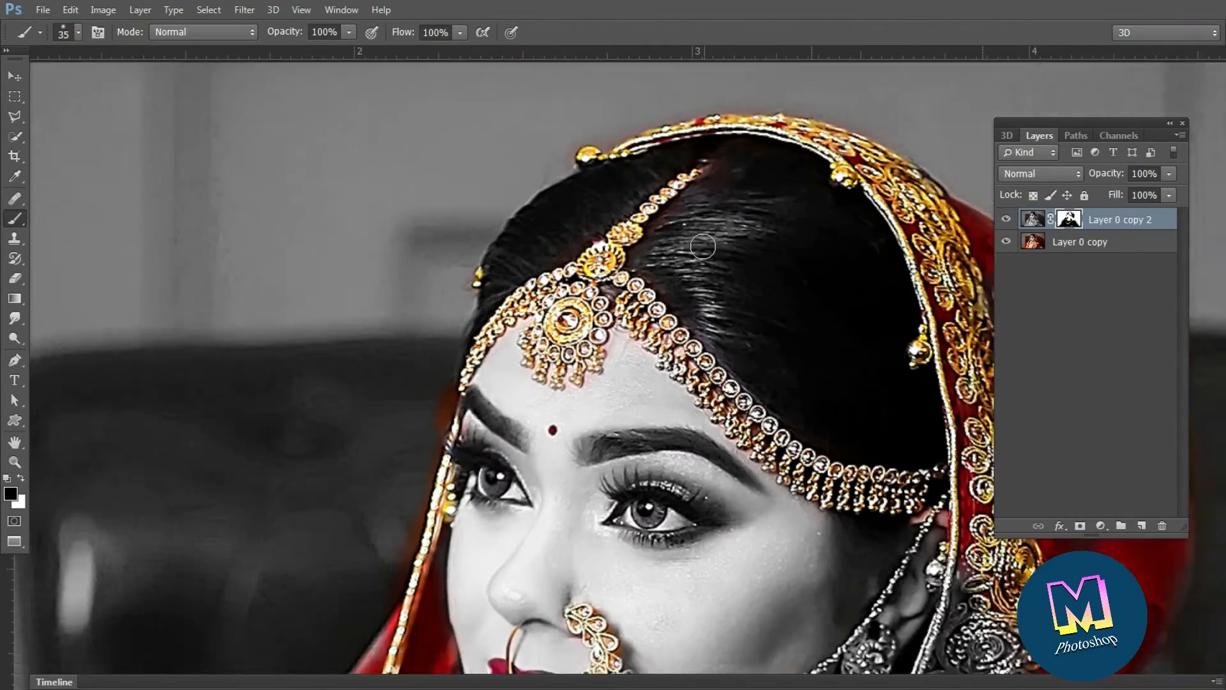
# Restore the gold colour of the chain from the nose ring to the ear with a size 9 brush at 37% flow.
pyautogui.scroll(5, 662, 409)
pyautogui.press(']')
pyautogui.scroll(3, 415, 412)
pyautogui.scroll(1, 366, 389)
pyautogui.press('[')
pyautogui.press('[')
pyautogui.press('[')
pyautogui.press('[')
pyautogui.press('[')
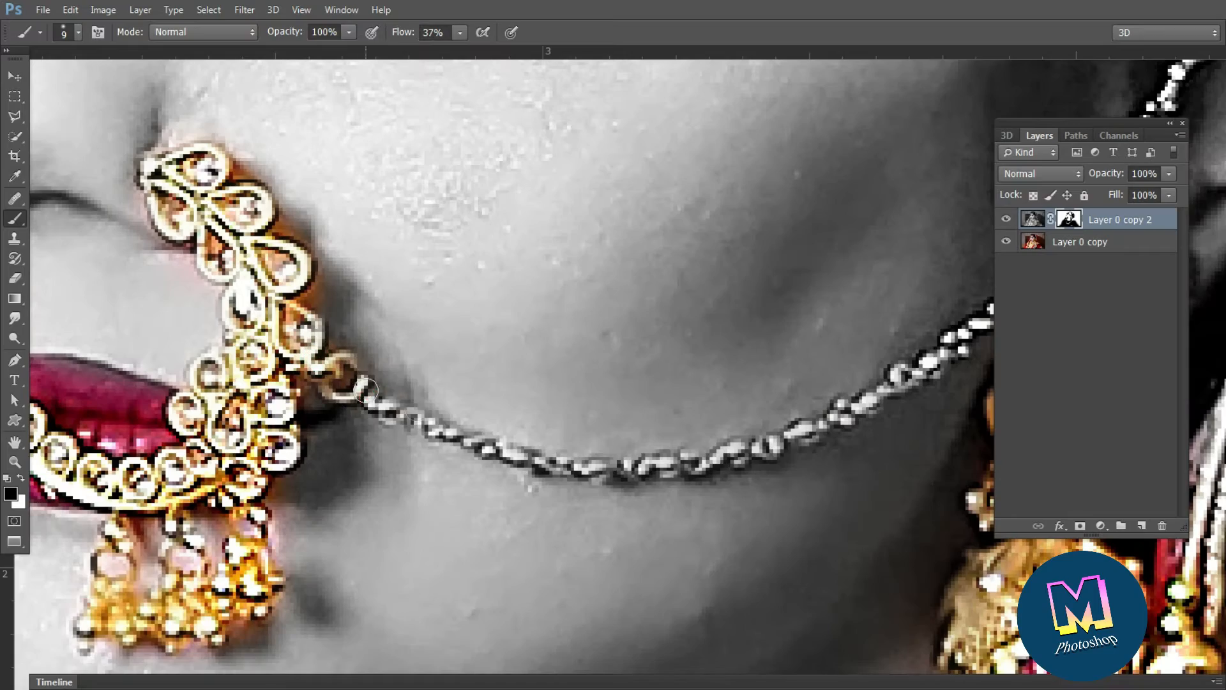
pyautogui.moveTo(771, 444); pyautogui.dragTo(893, 385)
pyautogui.moveTo(894, 385)
pyautogui.mouseDown()
pyautogui.moveTo(657, 402)
pyautogui.moveTo(838, 235)
pyautogui.mouseUp()
pyautogui.moveTo(838, 235)
pyautogui.mouseDown()
pyautogui.moveTo(675, 391)
pyautogui.moveTo(777, 231)
pyautogui.mouseUp()
pyautogui.moveTo(778, 231); pyautogui.dragTo(648, 424)
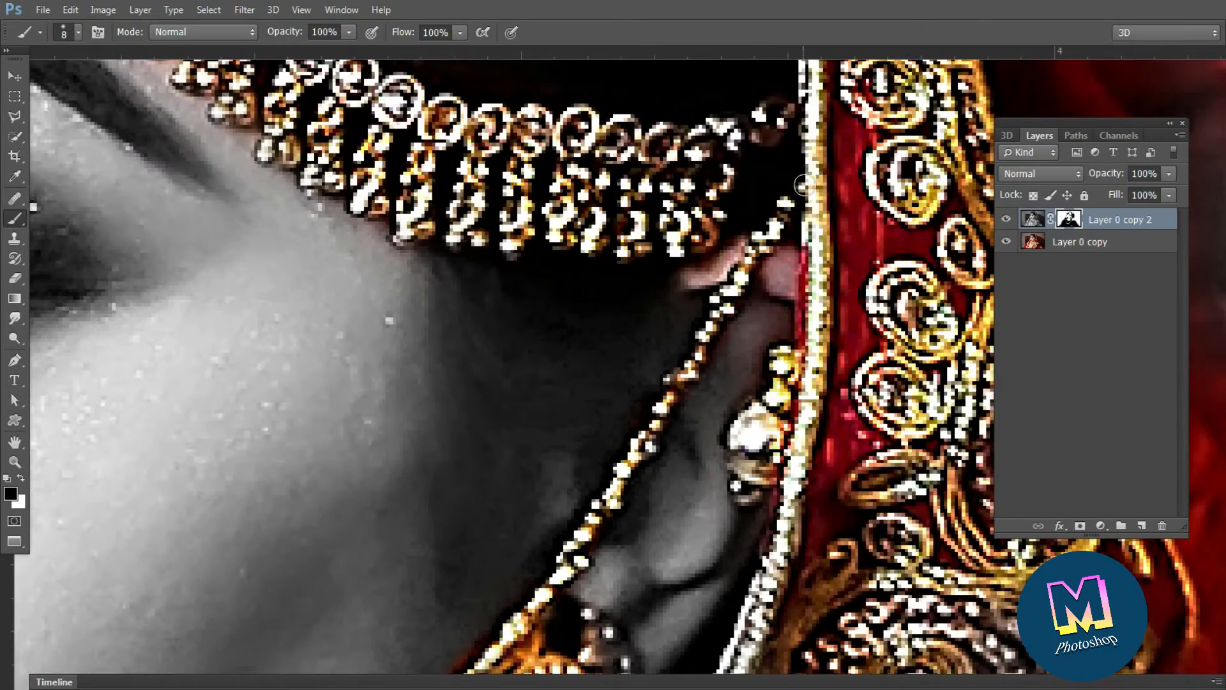
# Finish revealing the upper earring and the veil embroidery behind the ear with the mask brush.
pyautogui.scroll(-6, 745, 361)
pyautogui.scroll(4, 443, 339)
pyautogui.moveTo(409, 199); pyautogui.dragTo(418, 209)
pyautogui.scroll(-6, 511, 342)
pyautogui.moveTo(383, 505); pyautogui.dragTo(480, 375)
pyautogui.moveTo(620, 342); pyautogui.dragTo(592, 391)
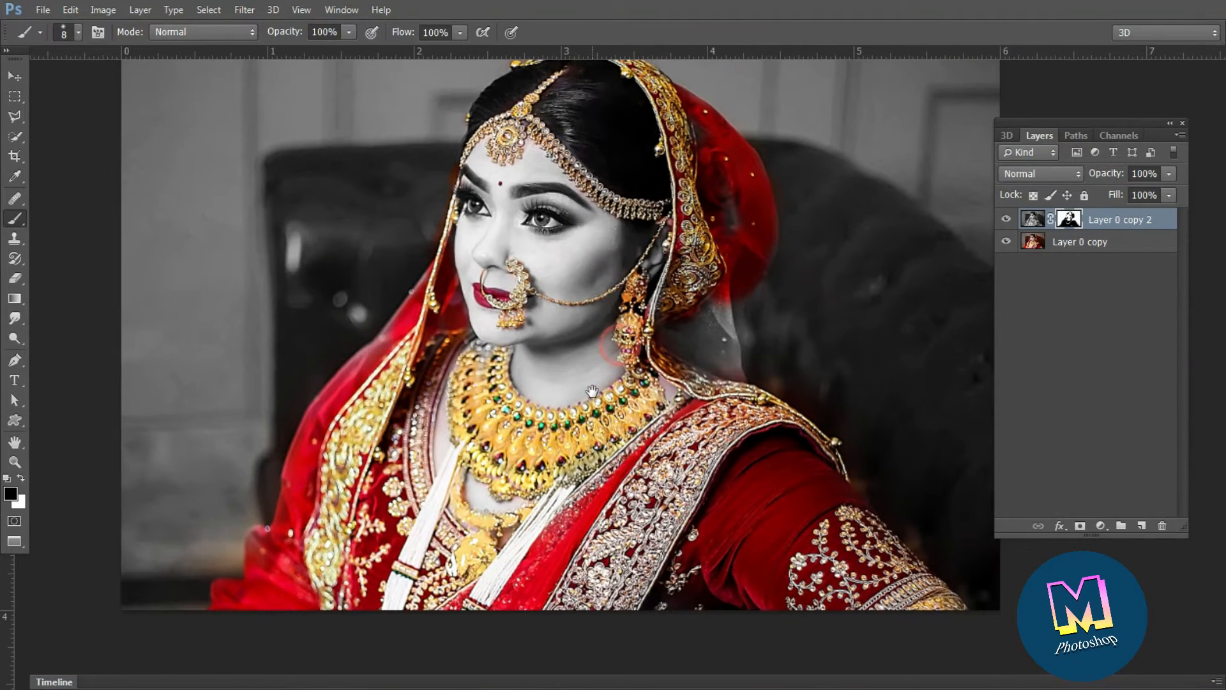
pyautogui.moveTo(872, 259); pyautogui.dragTo(873, 283)
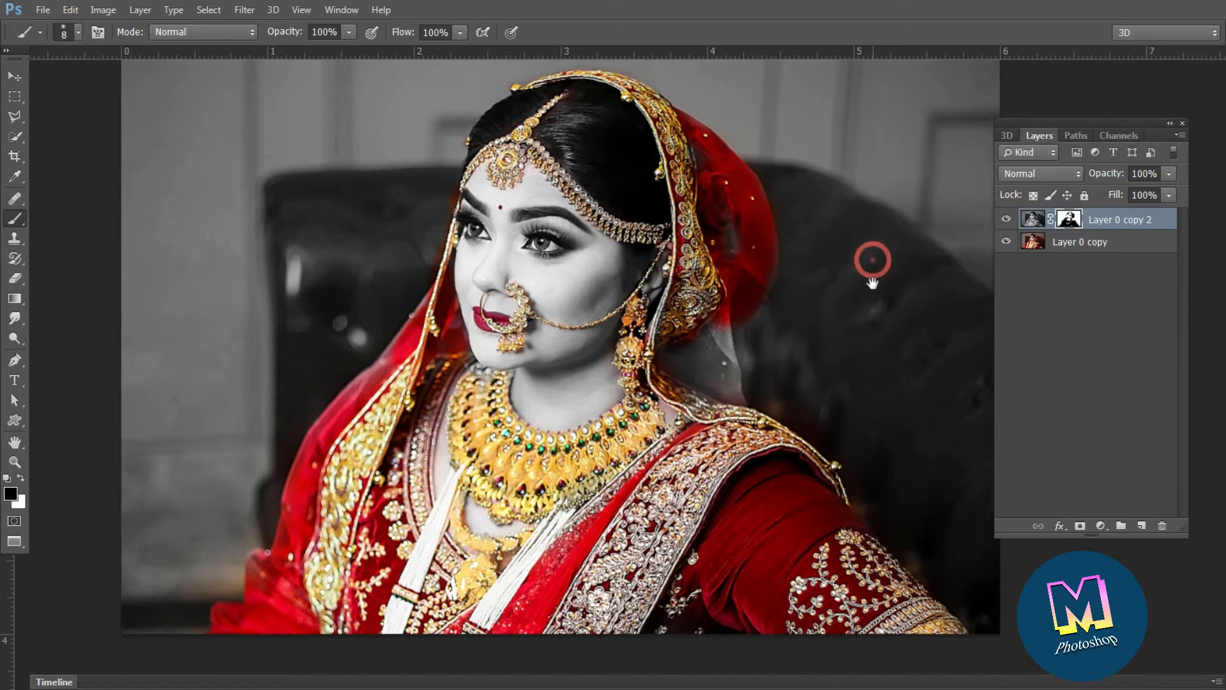
# Compare the portrait with and without the masked black-and-white layer and merge it down into the colour photo.
pyautogui.click(1006, 220)
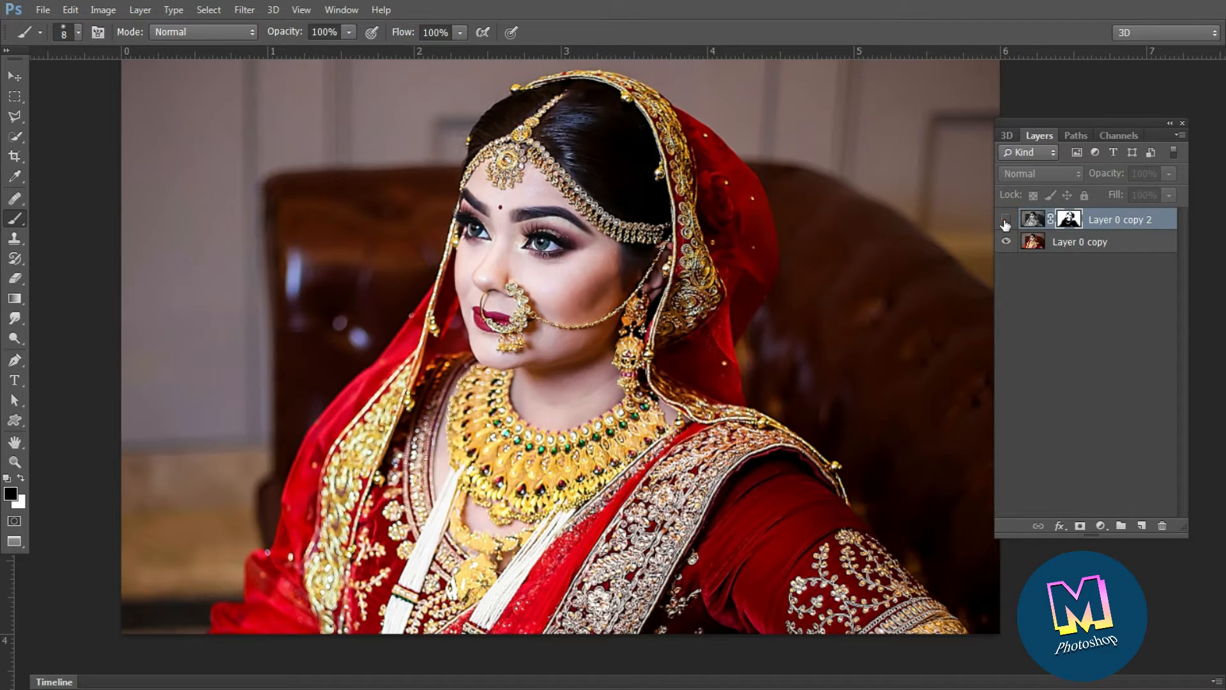
pyautogui.click(1006, 220)
pyautogui.hotkey('ctrl', 'e')
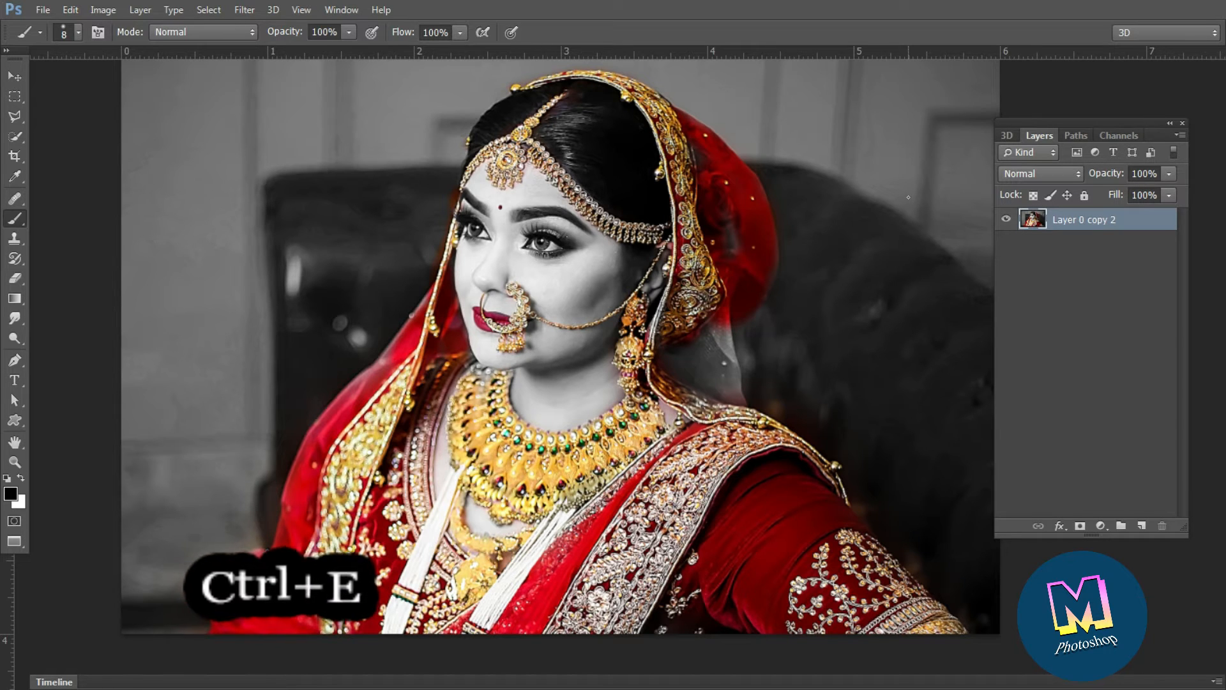
# Start a Pen tool path at the photo's bottom edge and trace the red veil's outer edge up towards the shoulder.
pyautogui.press('v')
pyautogui.hotkey('ctrl', '0')
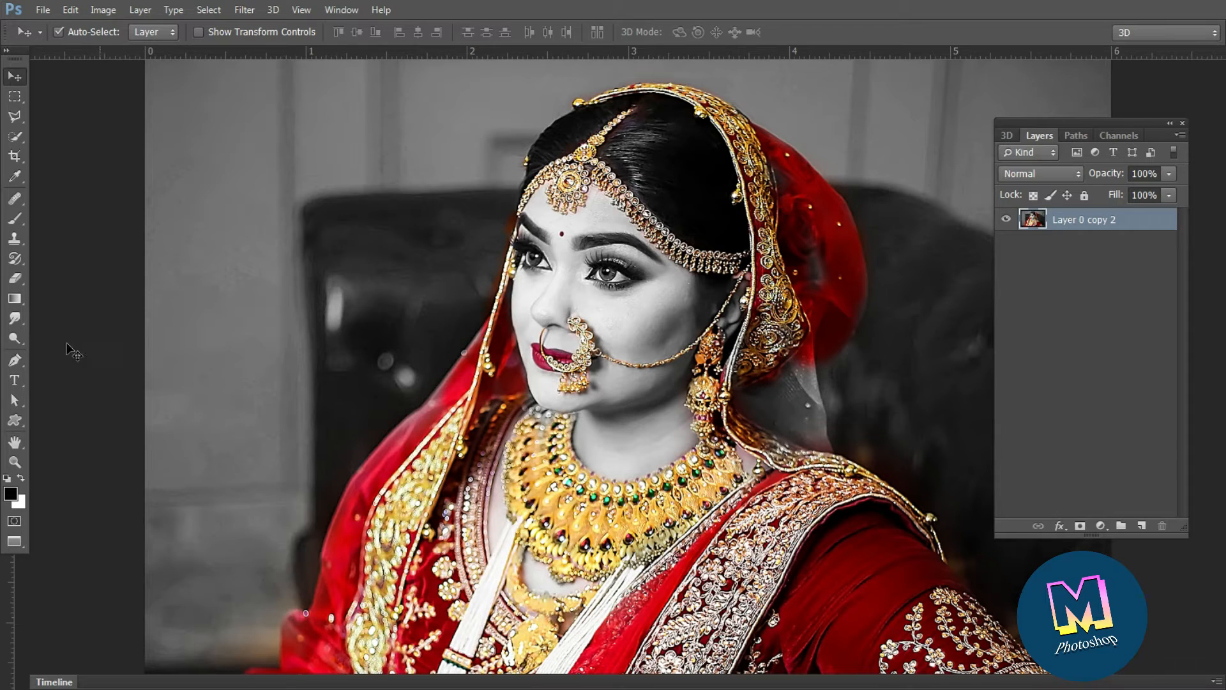
pyautogui.click(15, 364)
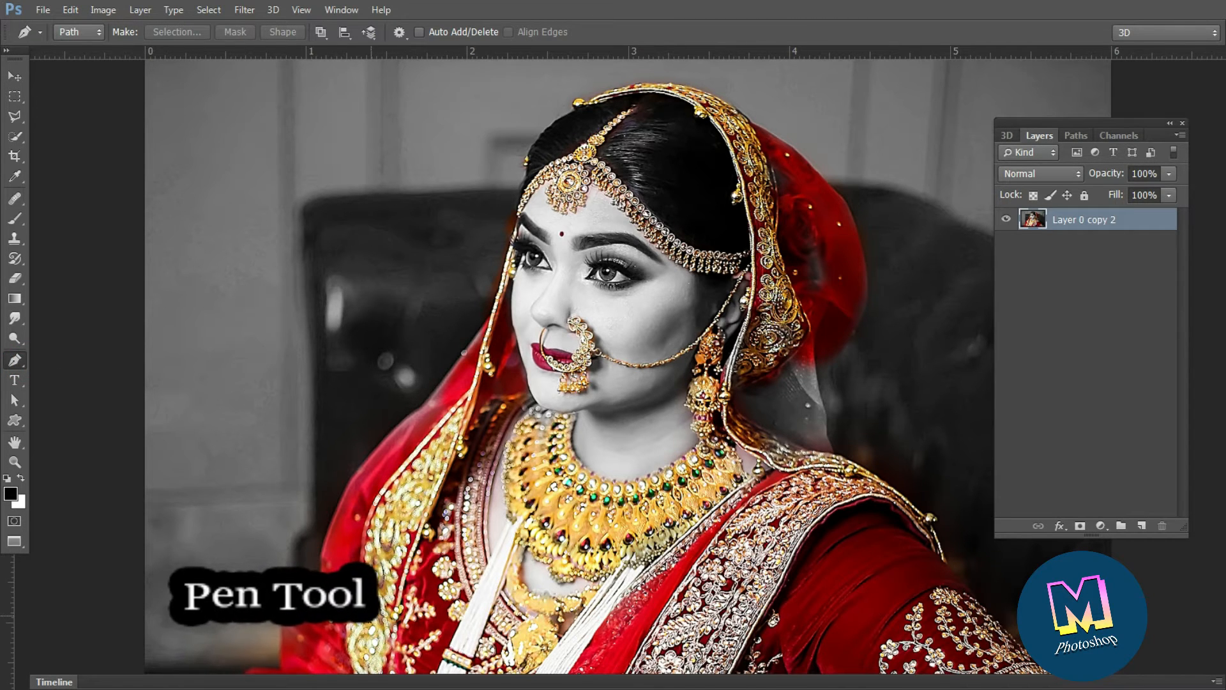
pyautogui.scroll(2, 362, 613)
pyautogui.scroll(5, 363, 622)
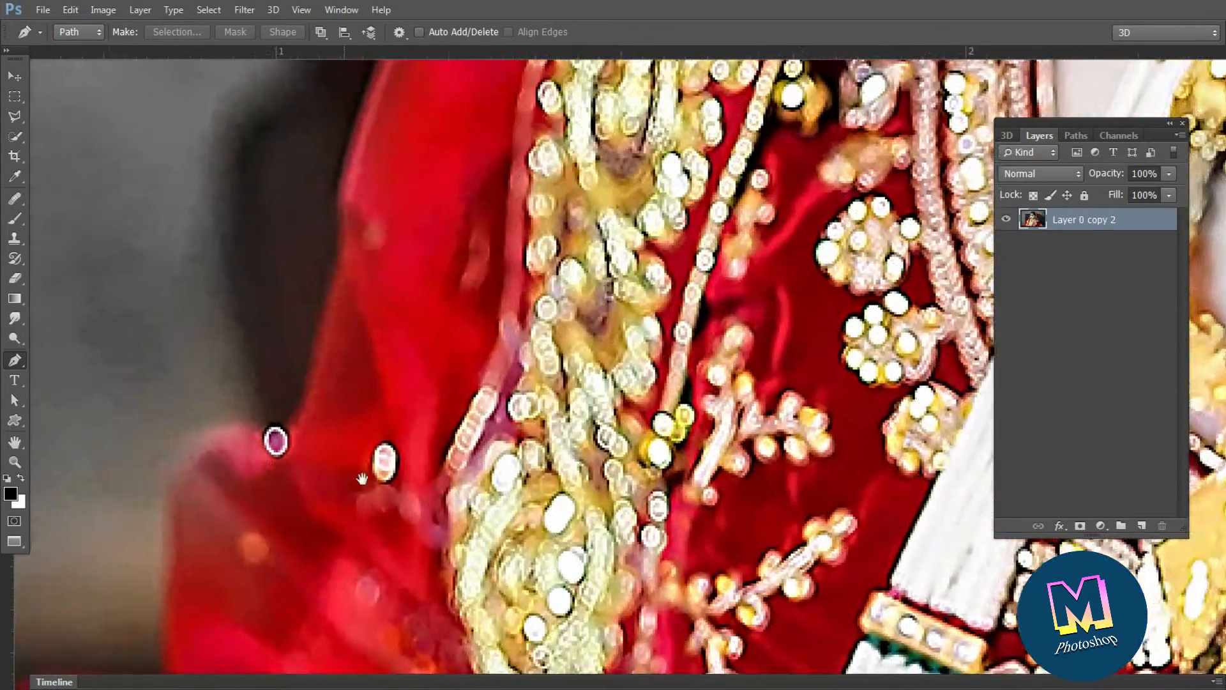
pyautogui.moveTo(362, 479); pyautogui.dragTo(415, 471)
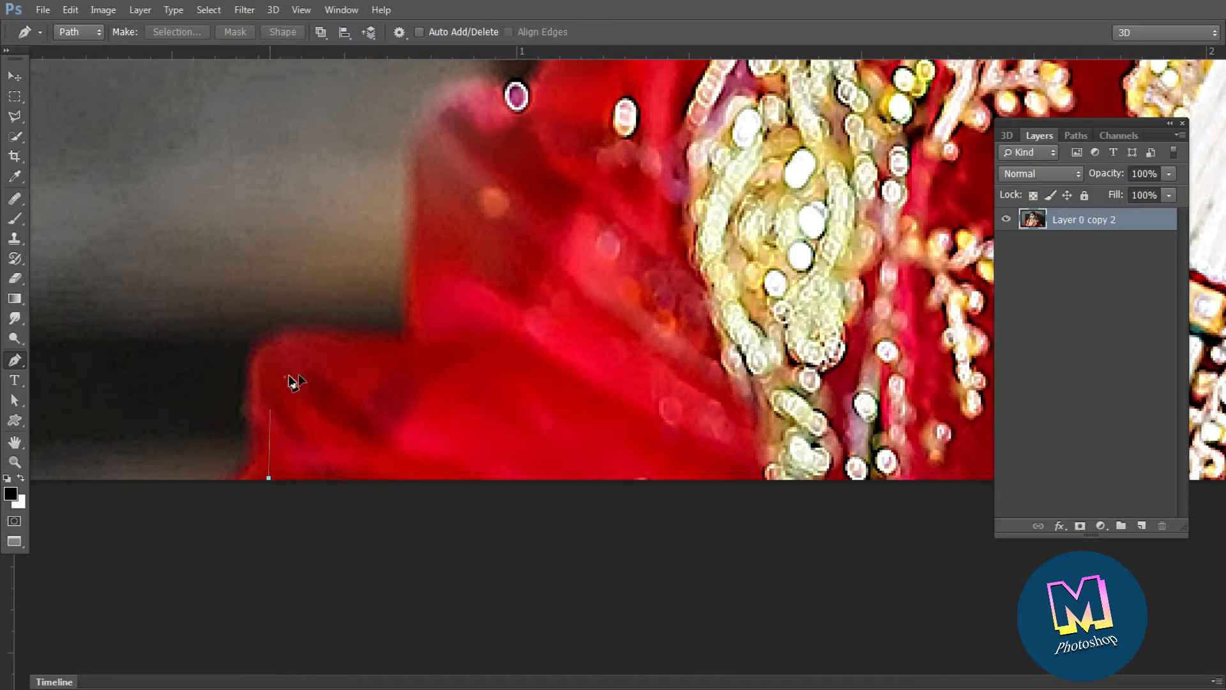
pyautogui.moveTo(390, 274); pyautogui.dragTo(265, 558)
pyautogui.click(377, 404)
pyautogui.click(460, 258)
pyautogui.moveTo(460, 258); pyautogui.dragTo(370, 566)
pyautogui.moveTo(487, 156); pyautogui.dragTo(304, 613)
pyautogui.click(431, 301)
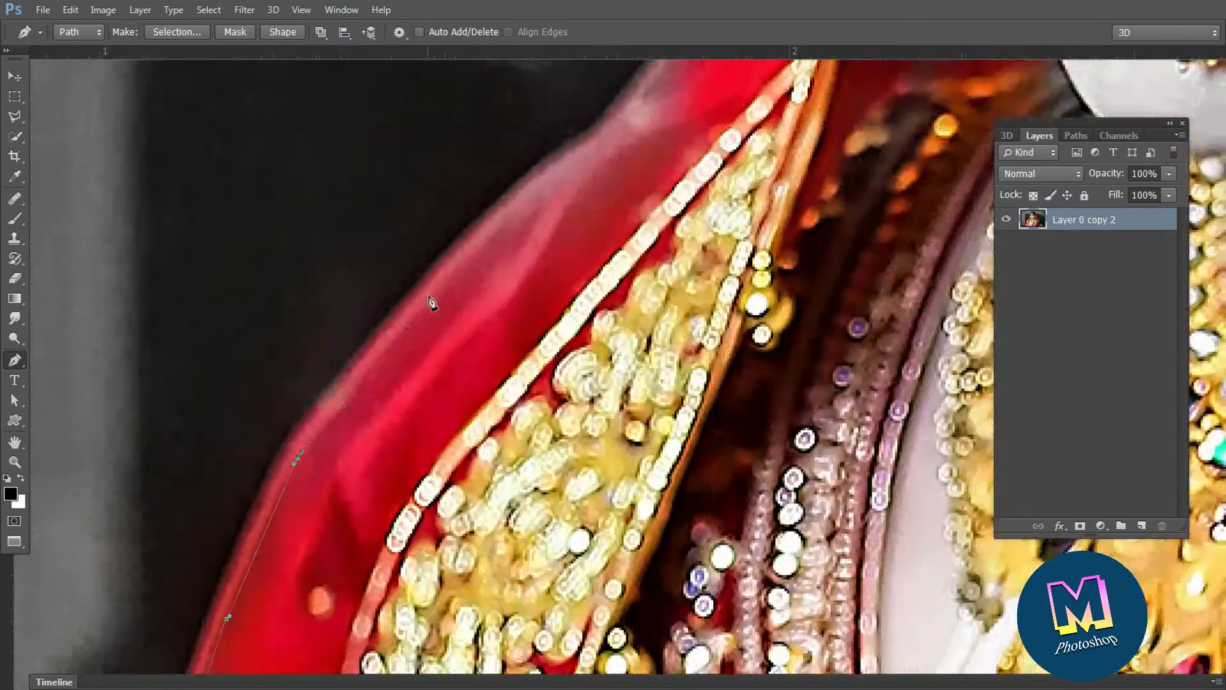
# Continue the path along the red veil's outer edge from the shoulder up to beside the bride's face.
pyautogui.click(623, 113)
pyautogui.moveTo(622, 113); pyautogui.dragTo(344, 428)
pyautogui.click(592, 100)
pyautogui.moveTo(592, 100); pyautogui.dragTo(426, 340)
pyautogui.click(464, 273)
pyautogui.click(508, 118)
pyautogui.moveTo(508, 118); pyautogui.dragTo(439, 317)
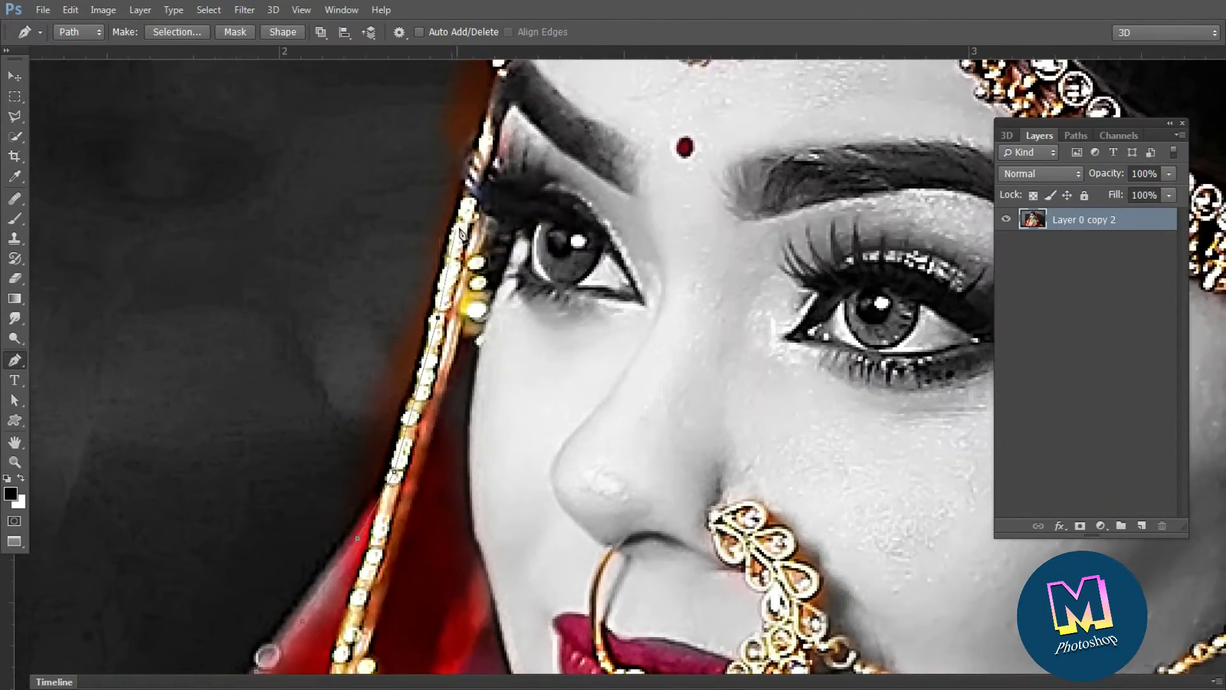
# Extend the path past the forehead jewellery and along the outer edge of the dark hair.
pyautogui.click(490, 96)
pyautogui.moveTo(490, 96); pyautogui.dragTo(410, 299)
pyautogui.click(424, 236)
pyautogui.click(441, 157)
pyautogui.moveTo(440, 157); pyautogui.dragTo(381, 344)
pyautogui.scroll(-1, 381, 343)
pyautogui.click(390, 274)
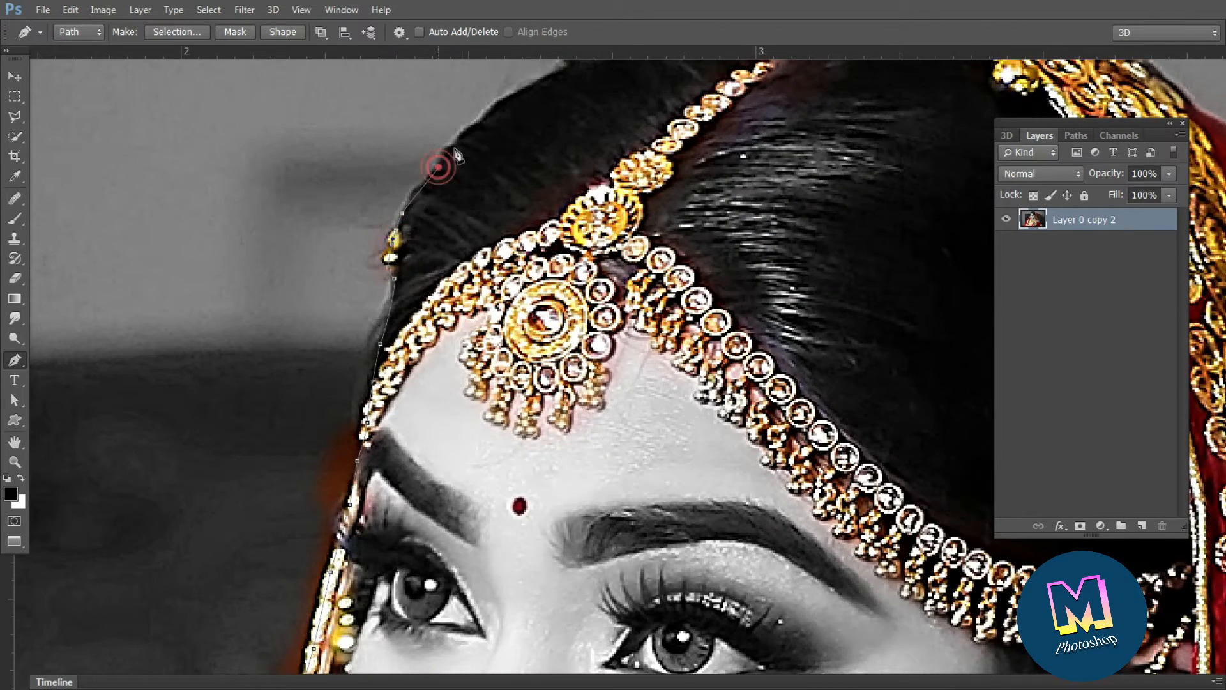
pyautogui.click(464, 140)
pyautogui.click(488, 120)
pyautogui.moveTo(488, 120); pyautogui.dragTo(350, 273)
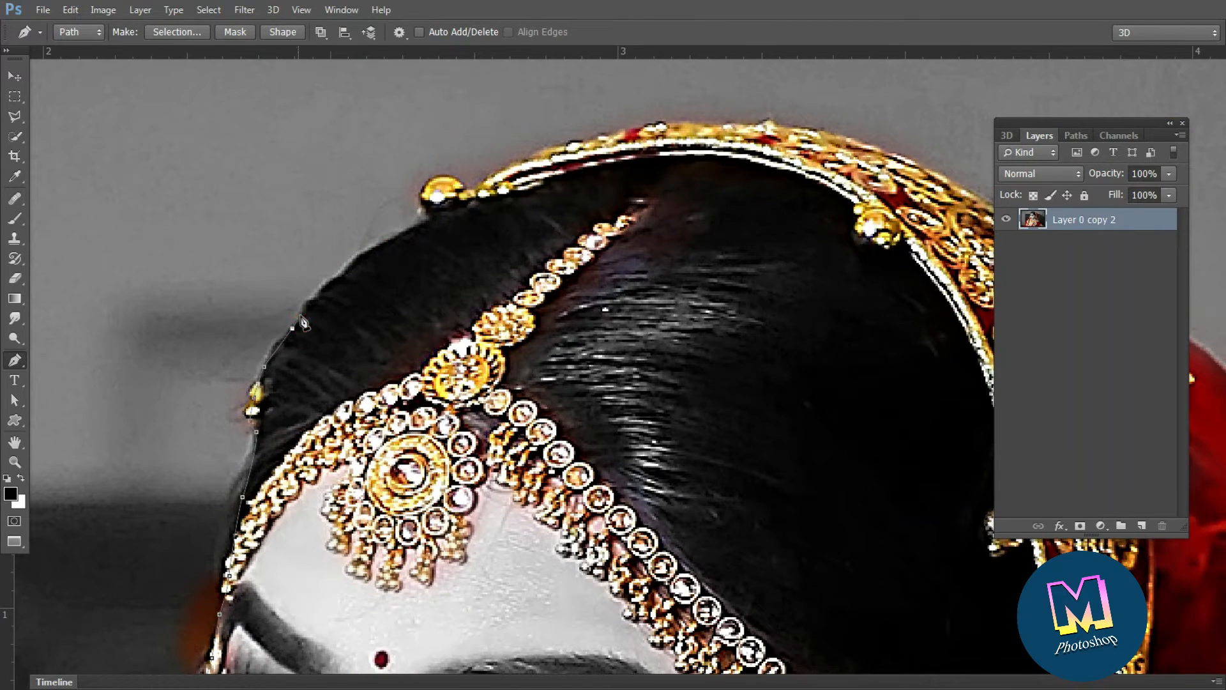
# Trace the path over the gold veil border on the head and down the outer edge of the red veil behind it.
pyautogui.click(607, 141)
pyautogui.moveTo(606, 140); pyautogui.dragTo(355, 217)
pyautogui.click(412, 204)
pyautogui.click(461, 204)
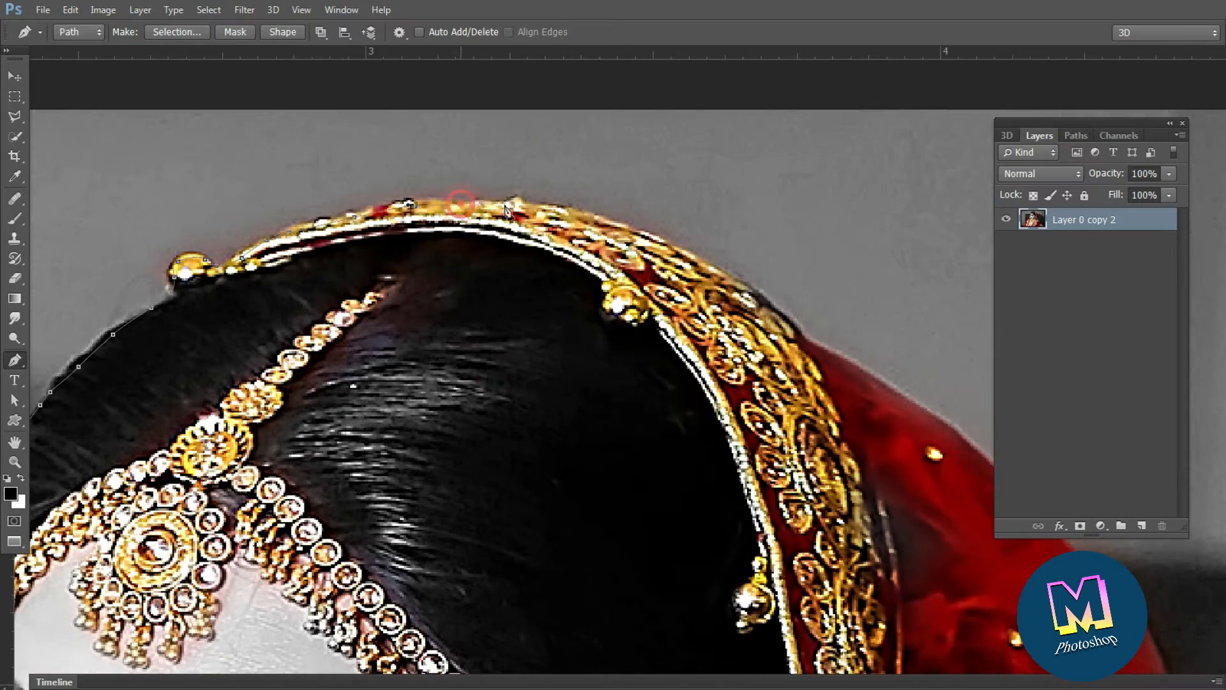
pyautogui.click(749, 304)
pyautogui.click(807, 344)
pyautogui.click(851, 373)
pyautogui.moveTo(851, 373); pyautogui.dragTo(542, 205)
pyautogui.click(806, 432)
pyautogui.click(844, 488)
pyautogui.click(871, 546)
pyautogui.moveTo(871, 561); pyautogui.dragTo(785, 334)
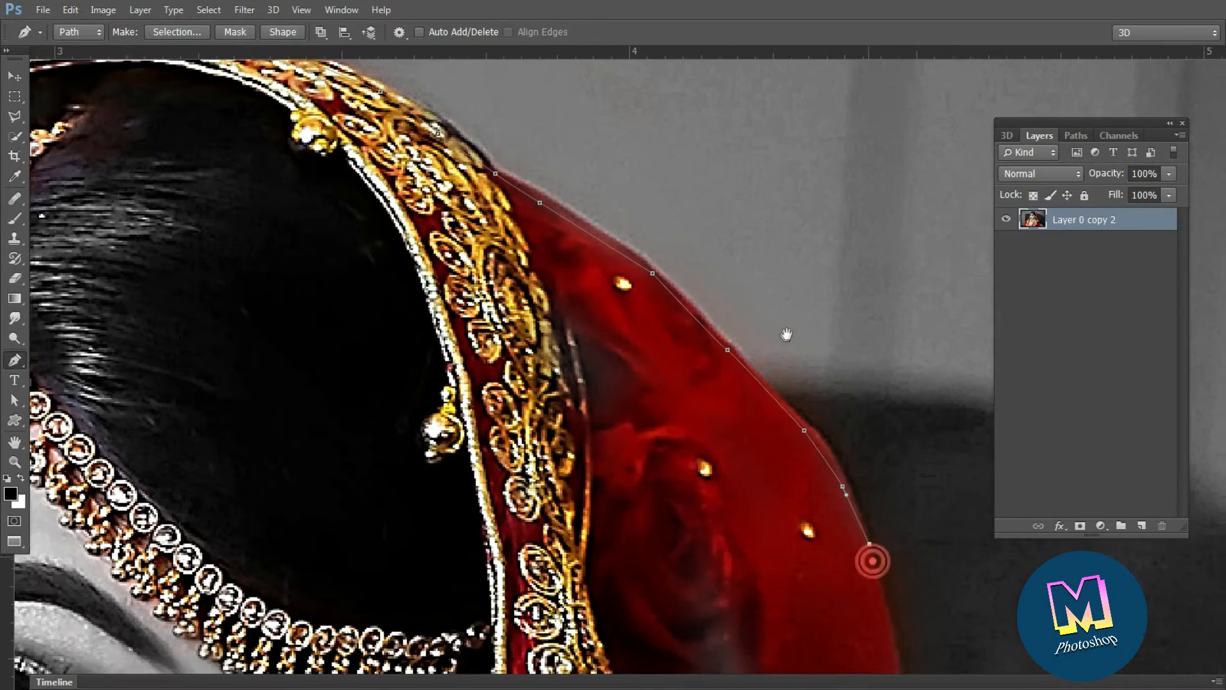
# Carry the path around the back of the red veil and down the sheer veil's edge to the shoulder.
pyautogui.click(803, 390)
pyautogui.click(818, 492)
pyautogui.click(812, 570)
pyautogui.click(799, 614)
pyautogui.moveTo(650, 530); pyautogui.dragTo(709, 346)
pyautogui.click(750, 444)
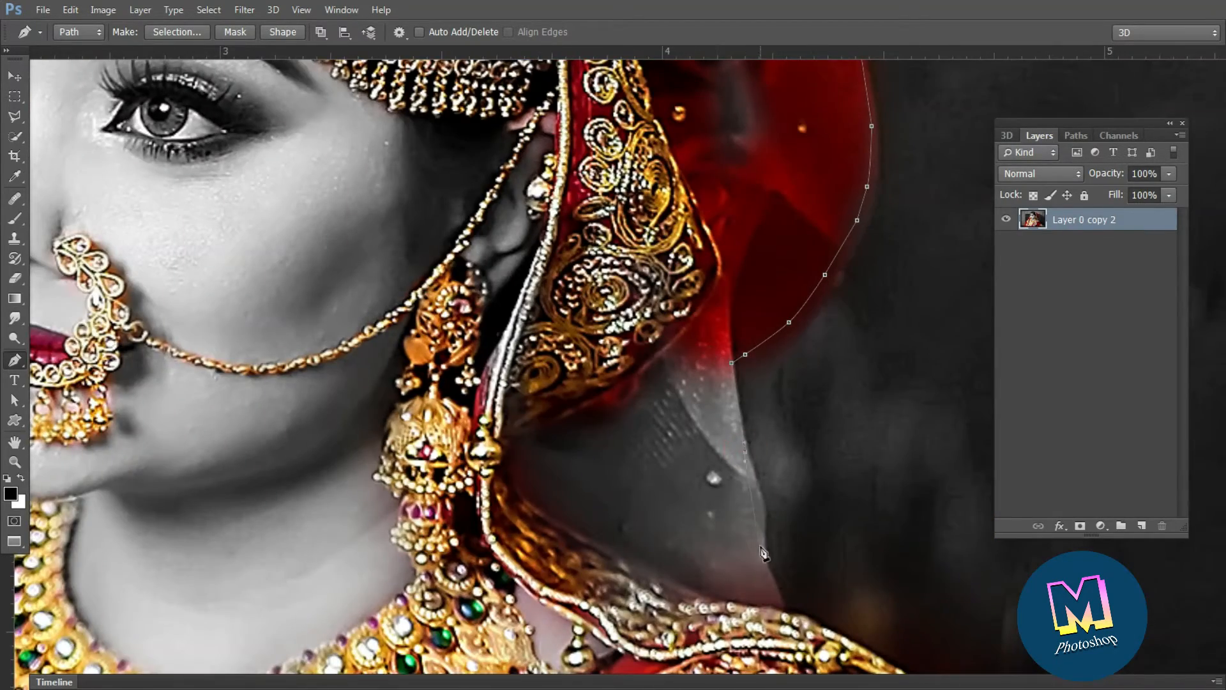
pyautogui.click(766, 550)
pyautogui.click(784, 595)
# Trace the path along the shoulder and sleeve, run it below the photo's bottom edge and close it at its starting point.
pyautogui.moveTo(807, 627); pyautogui.dragTo(750, 487)
pyautogui.click(750, 474)
pyautogui.click(827, 521)
pyautogui.click(910, 573)
pyautogui.moveTo(1001, 653); pyautogui.dragTo(884, 466)
pyautogui.click(923, 570)
pyautogui.moveTo(922, 572); pyautogui.dragTo(641, 317)
pyautogui.click(827, 466)
pyautogui.click(908, 552)
pyautogui.click(751, 422)
pyautogui.moveTo(394, 543); pyautogui.dragTo(920, 560)
pyautogui.moveTo(383, 562); pyautogui.dragTo(531, 569)
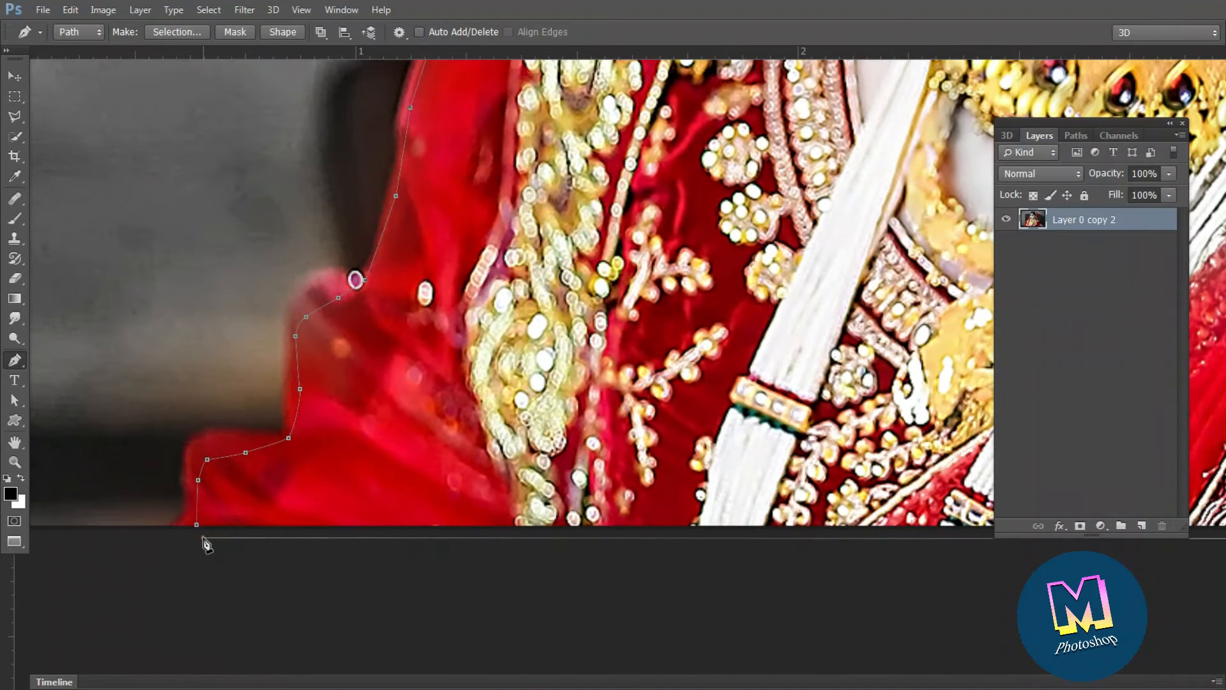
# Convert the closed path into a new selection with a 3-pixel feather and copy the selected bride to a new layer.
pyautogui.rightClick(332, 472)
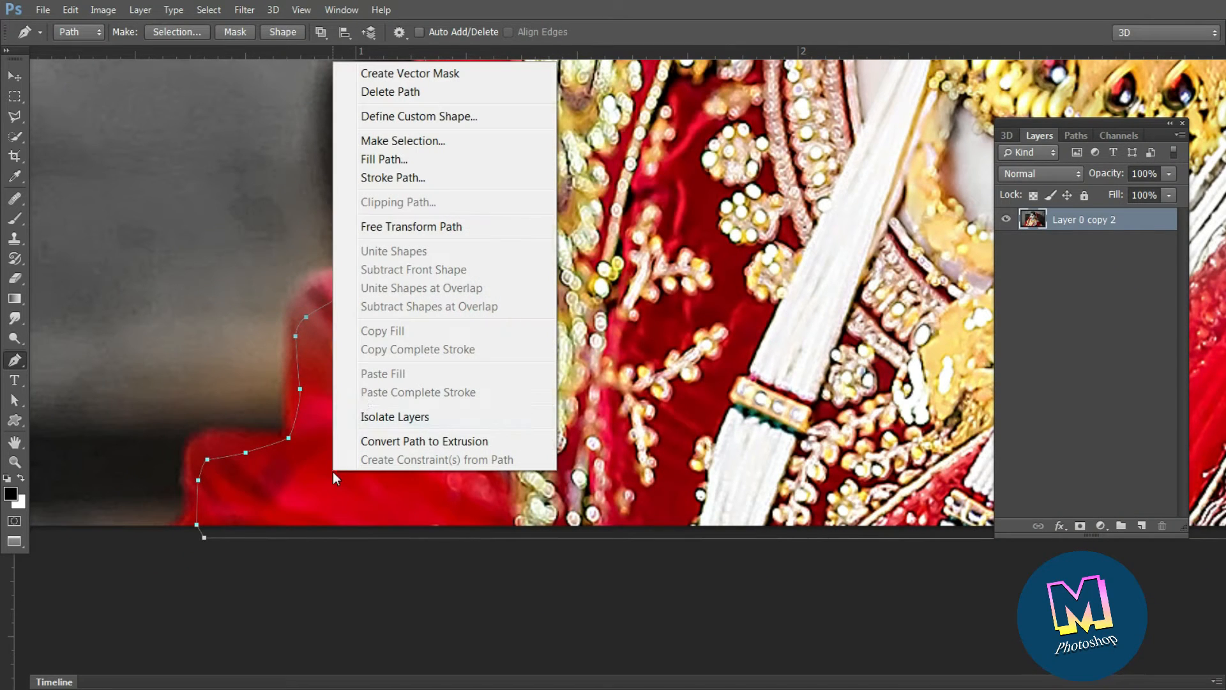
pyautogui.click(427, 141)
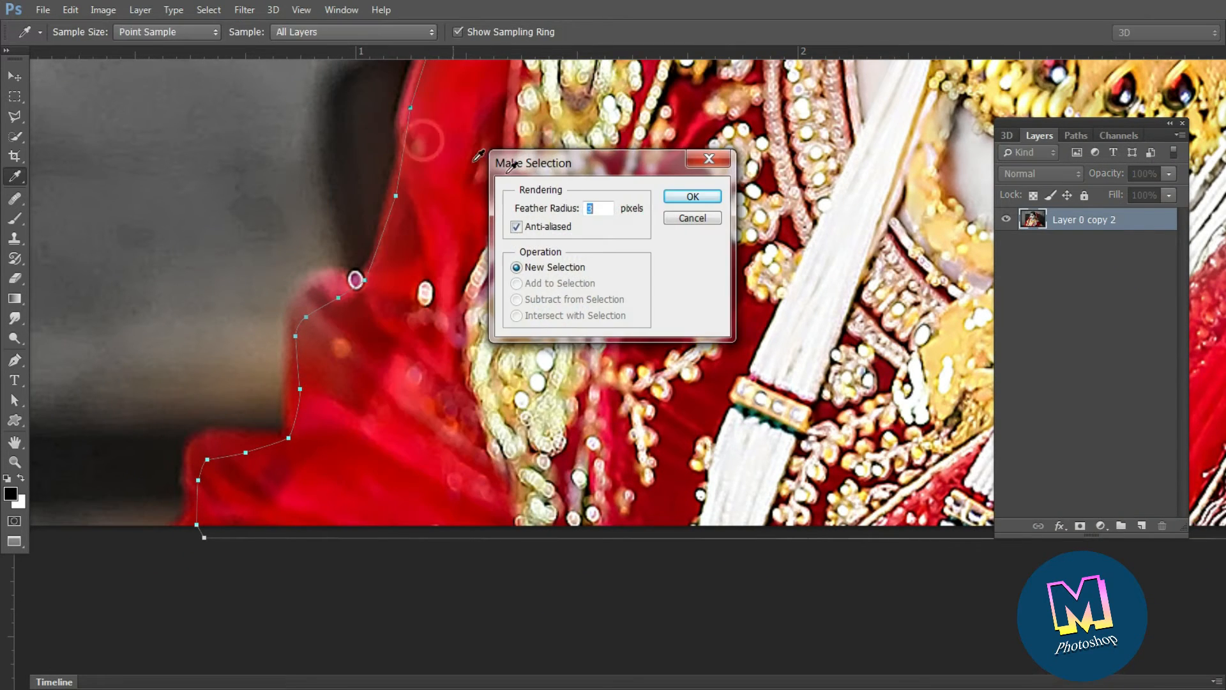
pyautogui.click(692, 199)
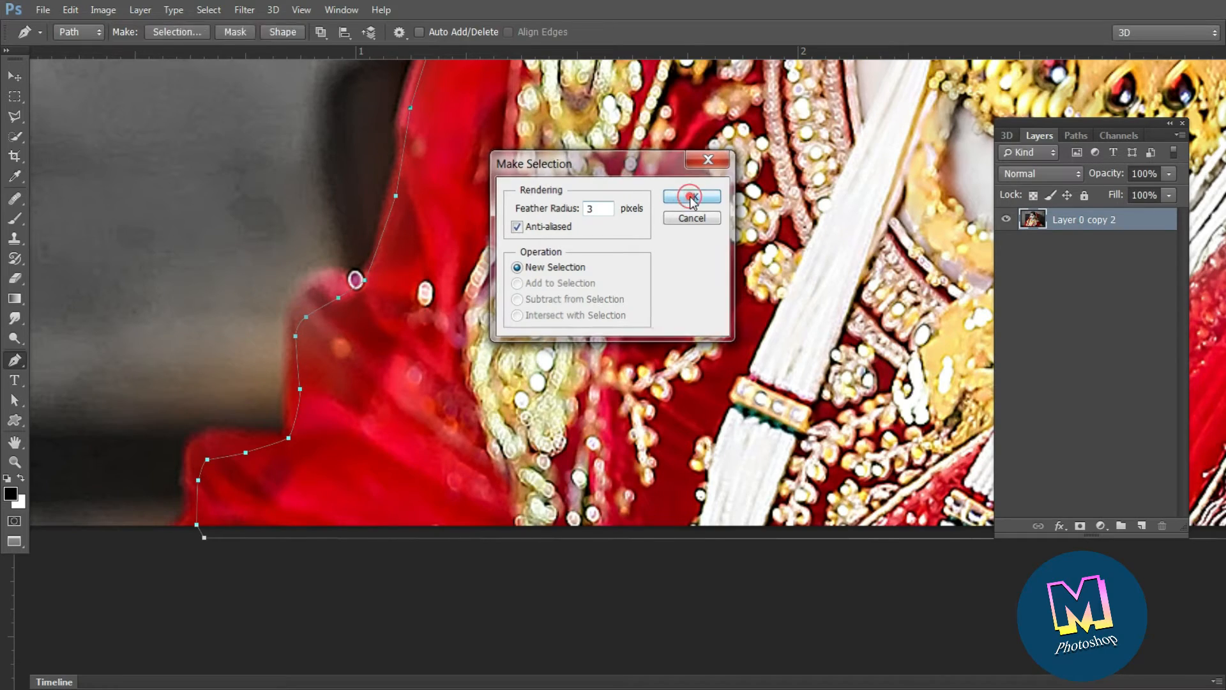
pyautogui.scroll(-4, 692, 206)
pyautogui.moveTo(658, 230); pyautogui.dragTo(371, 584)
pyautogui.hotkey('ctrl', '0')
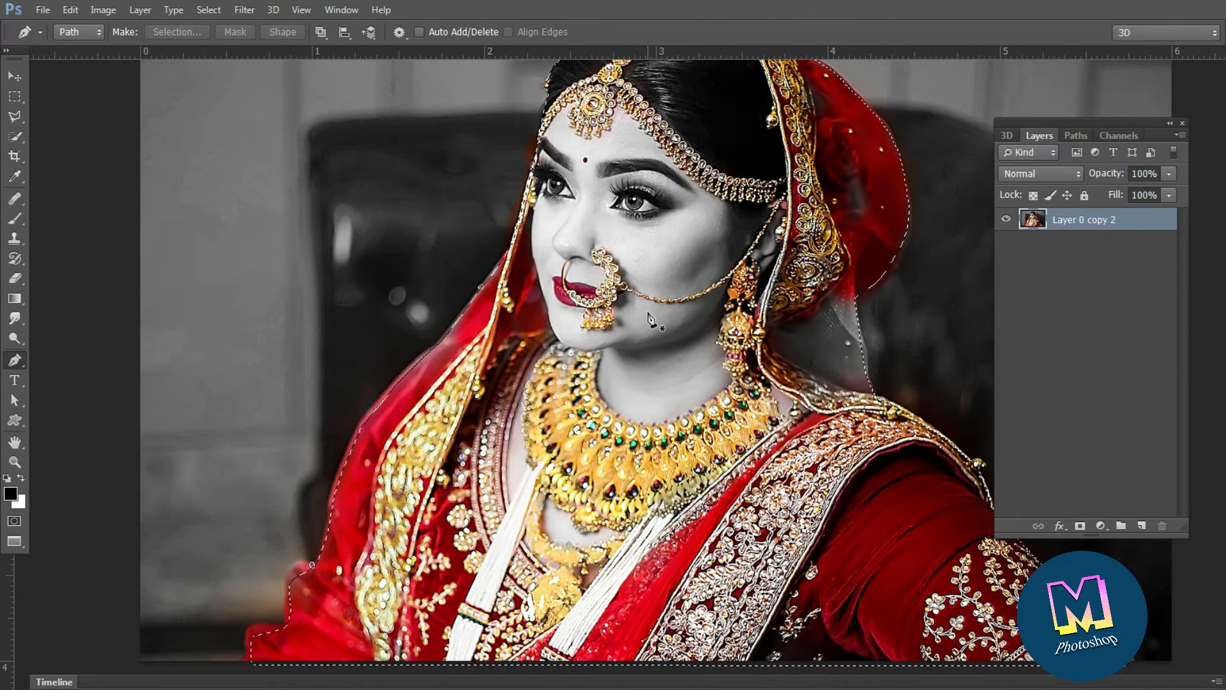
pyautogui.hotkey('ctrl', 'j')
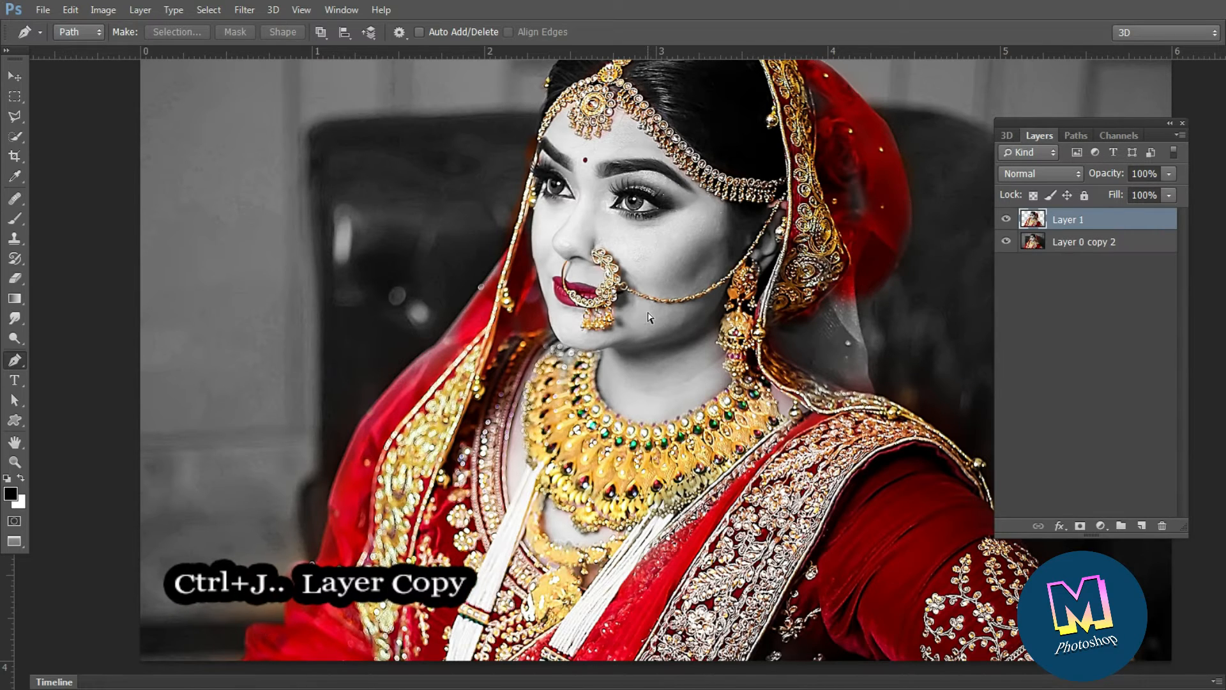
pyautogui.scroll(-1, 671, 314)
pyautogui.moveTo(673, 280); pyautogui.dragTo(655, 297)
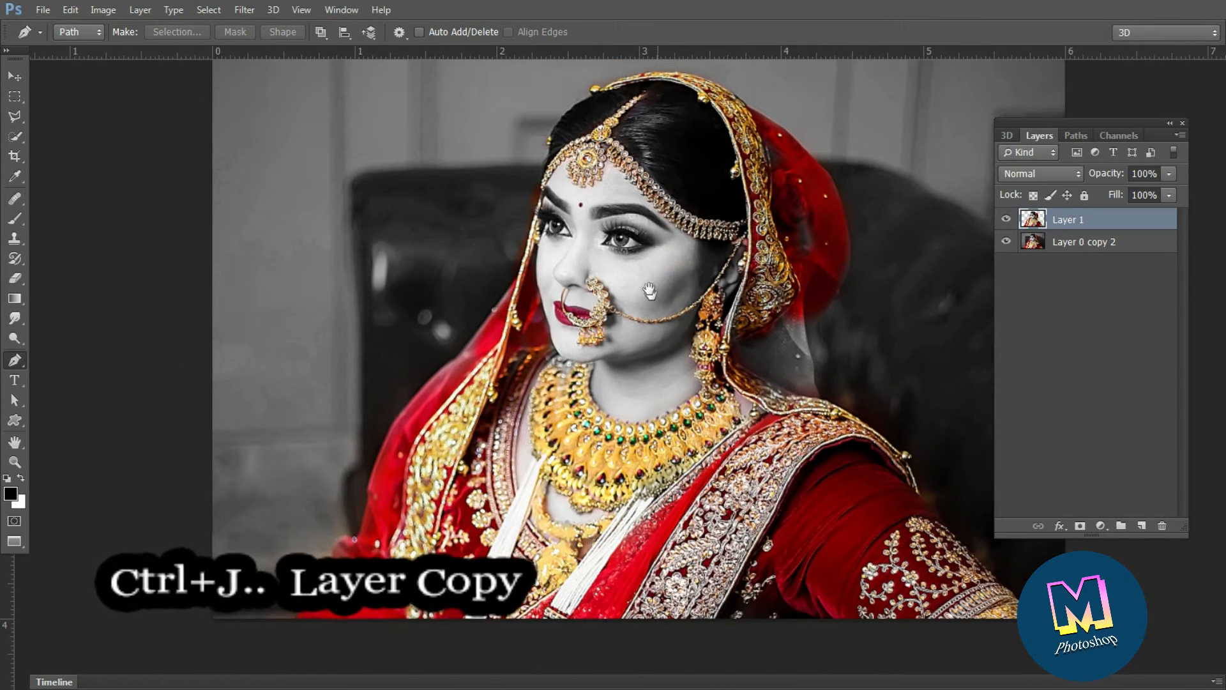
# With the cutout layer hidden, fill Layer 0 copy 2 with a diagonal white-to-yellow linear gradient, and show the cutout again.
pyautogui.click(1006, 221)
pyautogui.click(1085, 248)
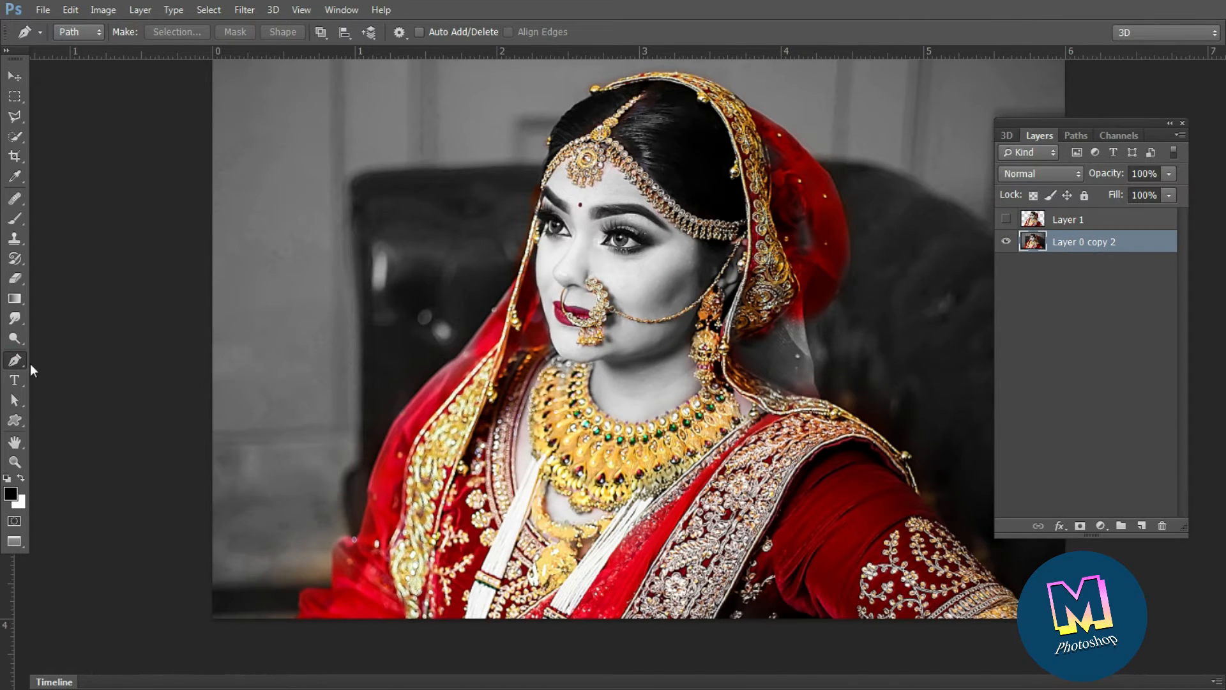
pyautogui.click(18, 302)
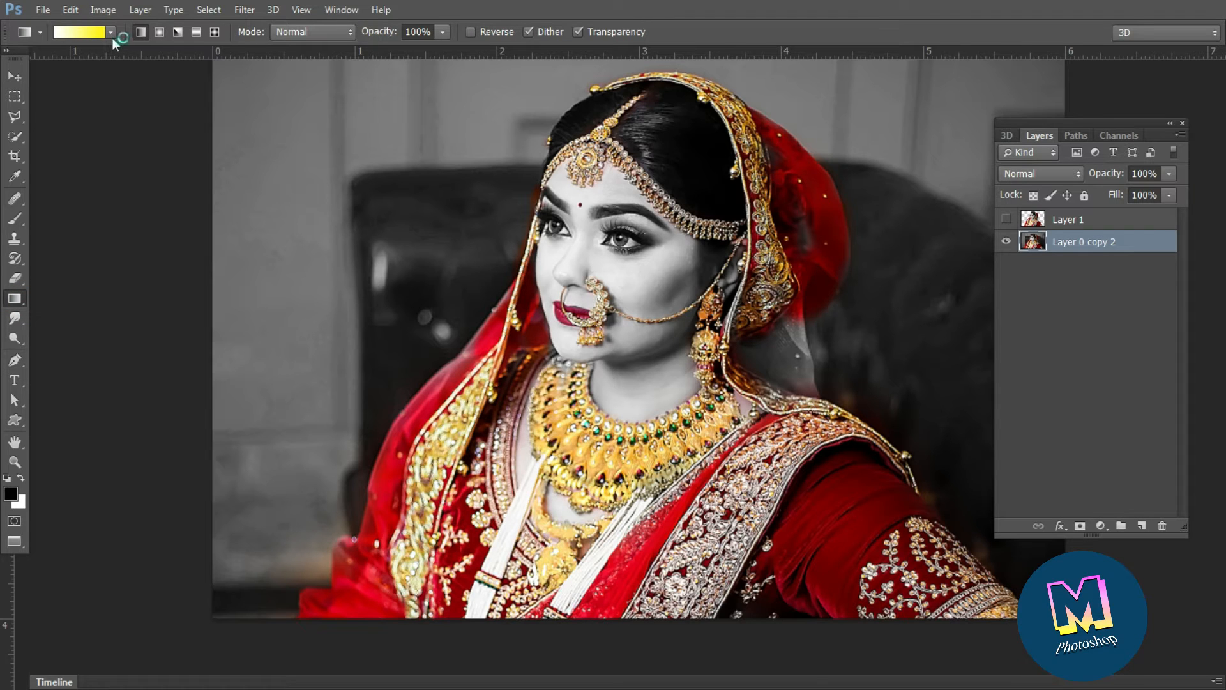
pyautogui.click(110, 33)
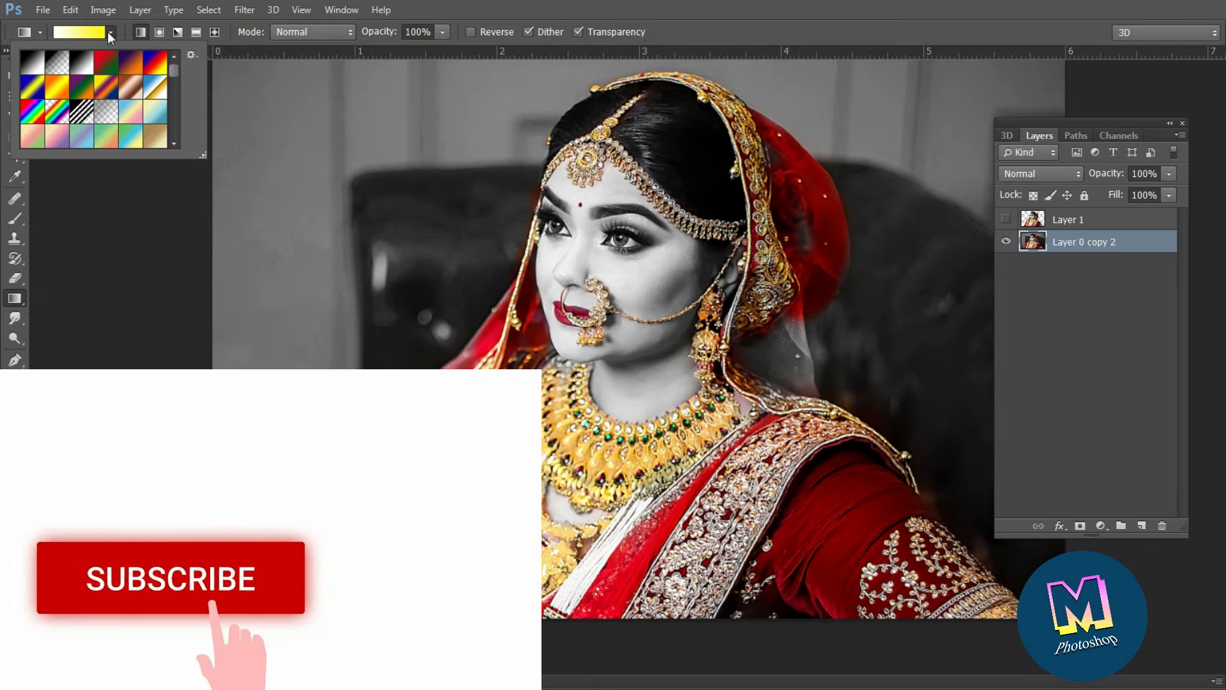
pyautogui.click(108, 32)
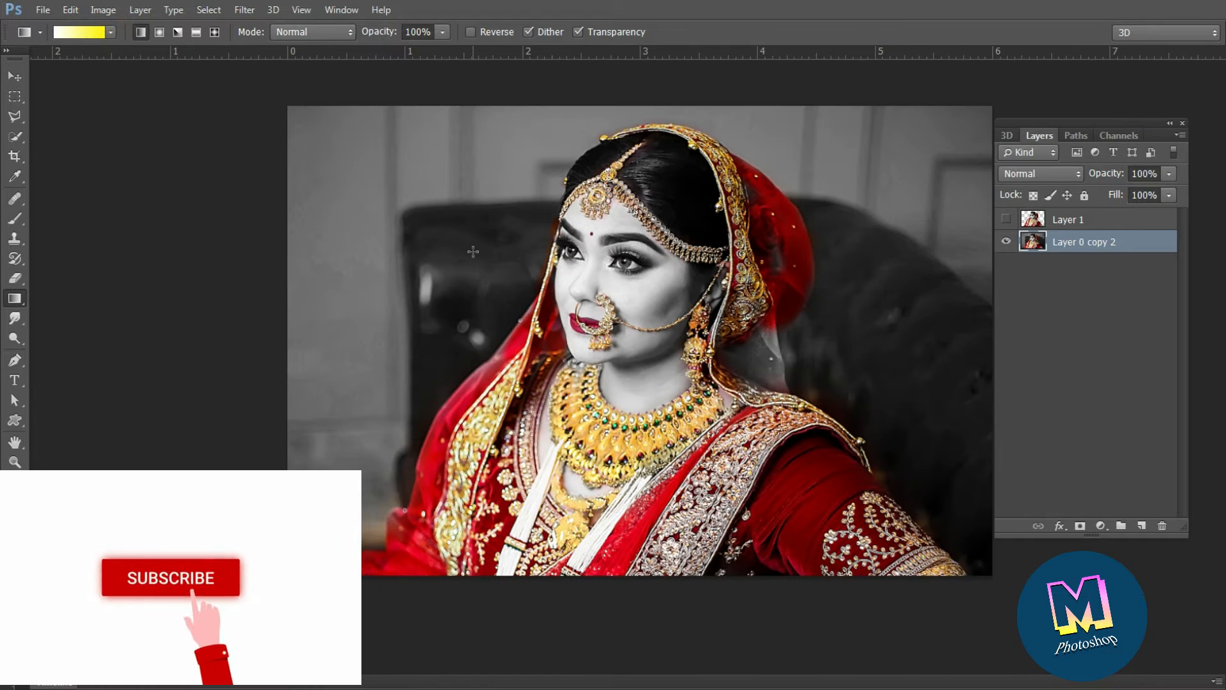
pyautogui.moveTo(449, 223); pyautogui.dragTo(838, 531)
pyautogui.moveTo(911, 570); pyautogui.dragTo(911, 571)
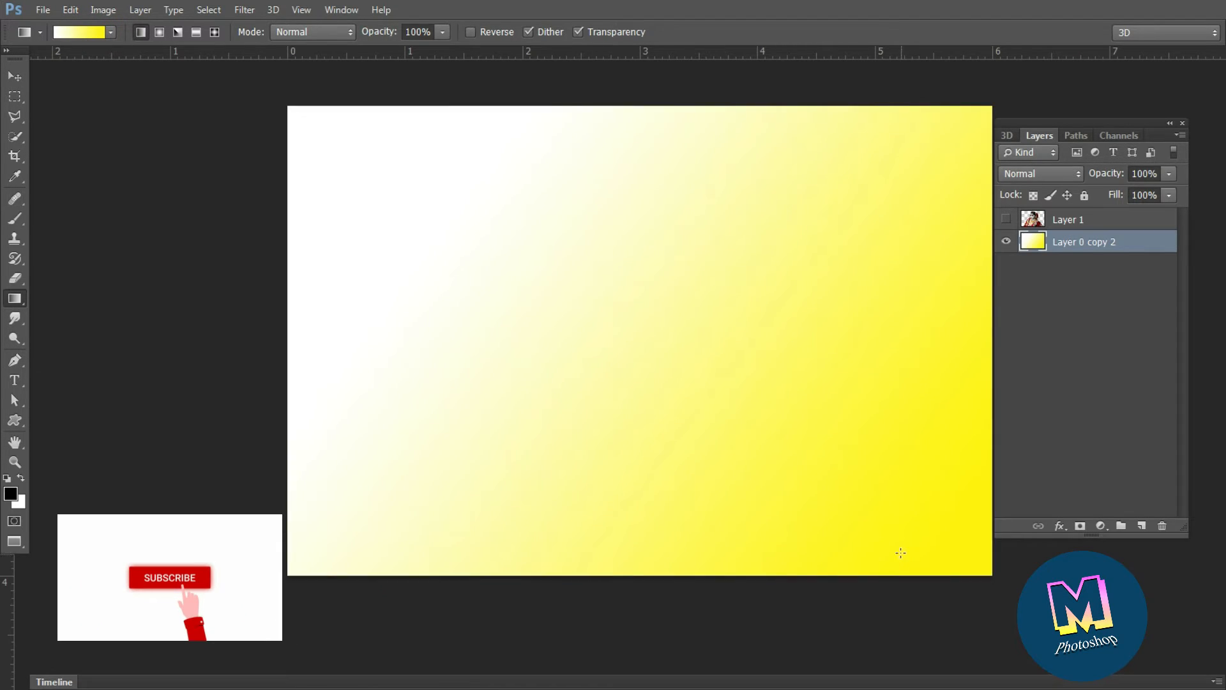
pyautogui.click(1006, 220)
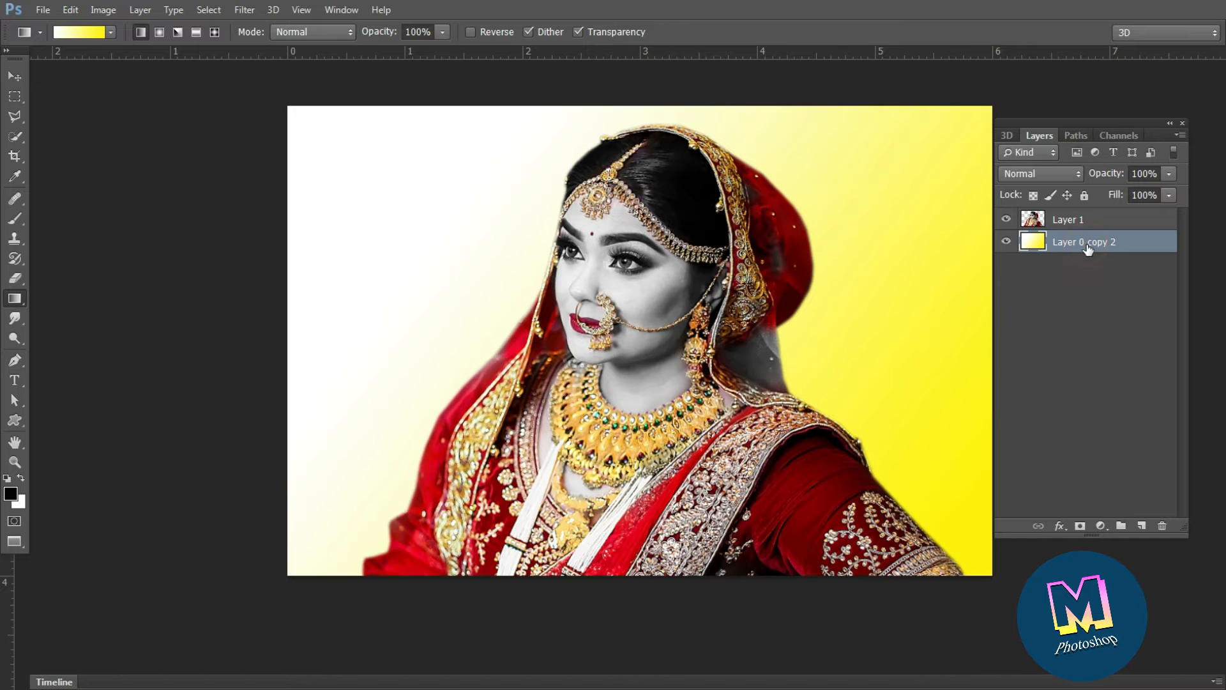
# Set the foreground colour to dark blue #1d1da6.
pyautogui.click(16, 493)
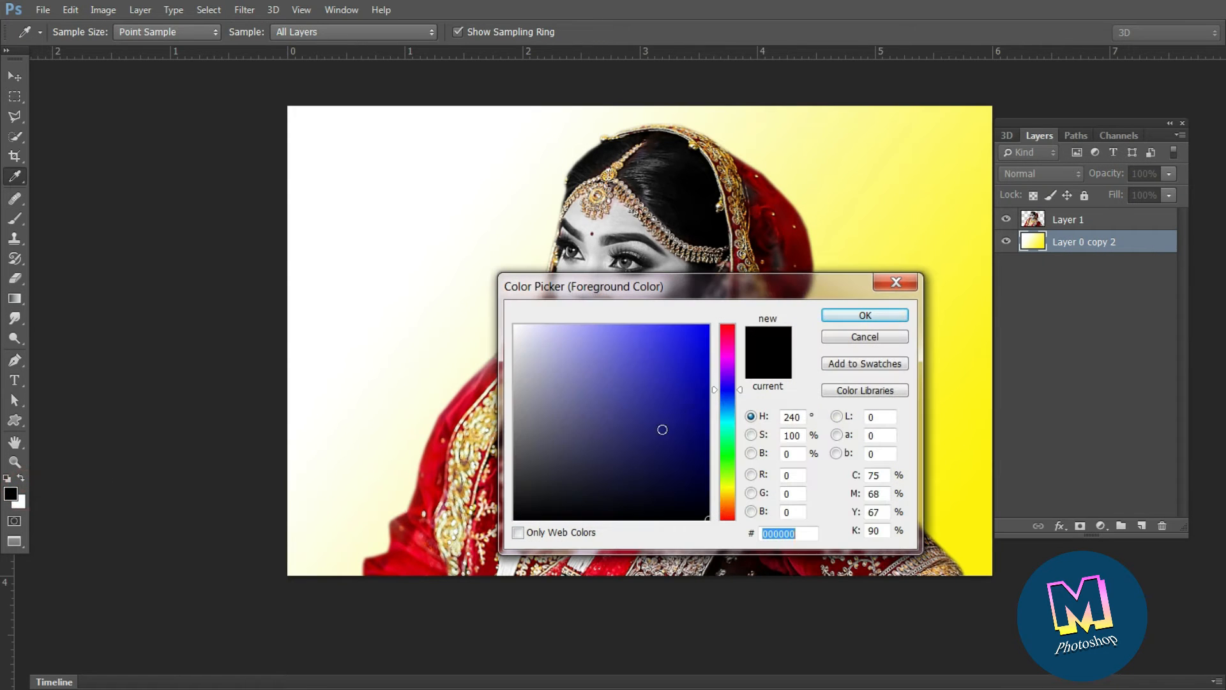
pyautogui.moveTo(656, 348); pyautogui.dragTo(657, 399)
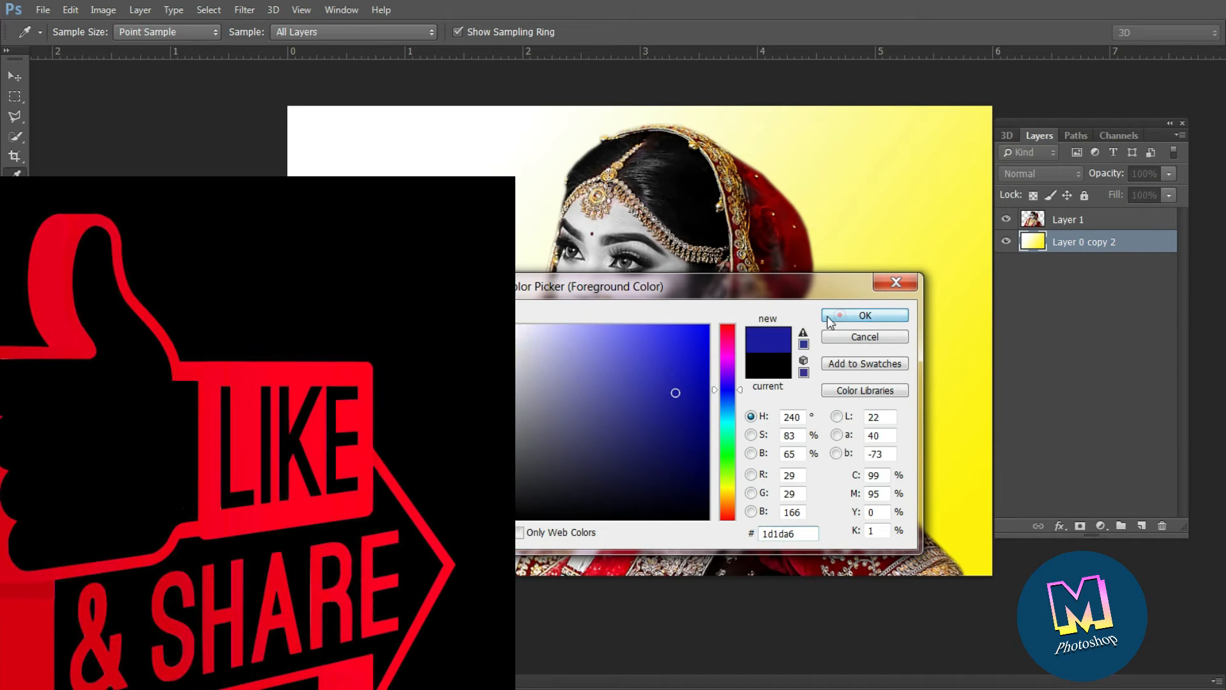
pyautogui.click(826, 316)
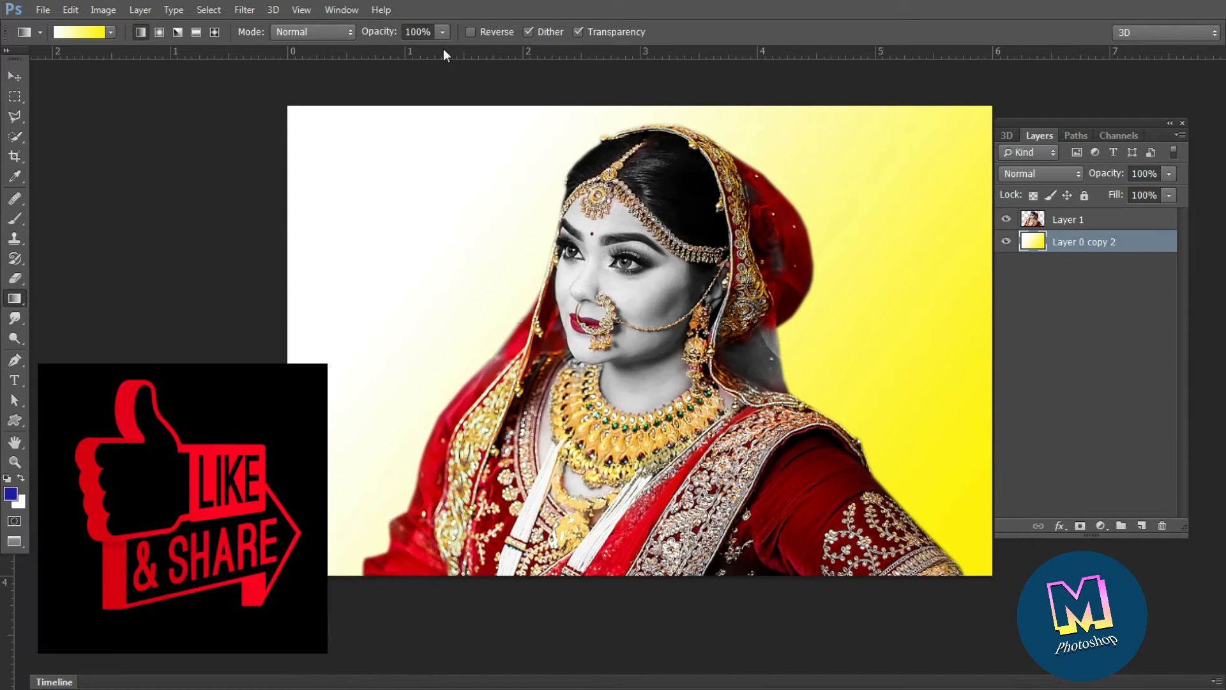
# Paint the background in front of the bride's face and above her hair blue with a greatly enlarged brush, finishing at size 900.
pyautogui.click(18, 223)
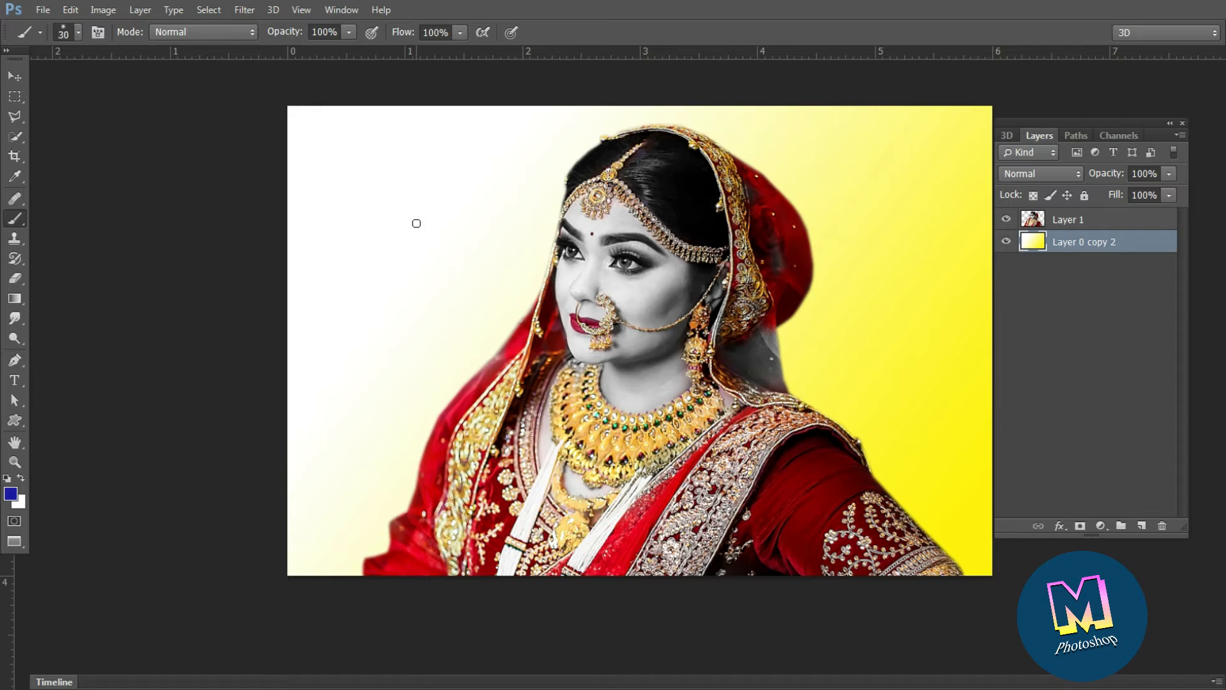
pyautogui.press(']')
pyautogui.press(']')
pyautogui.press(']')
pyautogui.press(']')
pyautogui.press(']')
pyautogui.press(']')
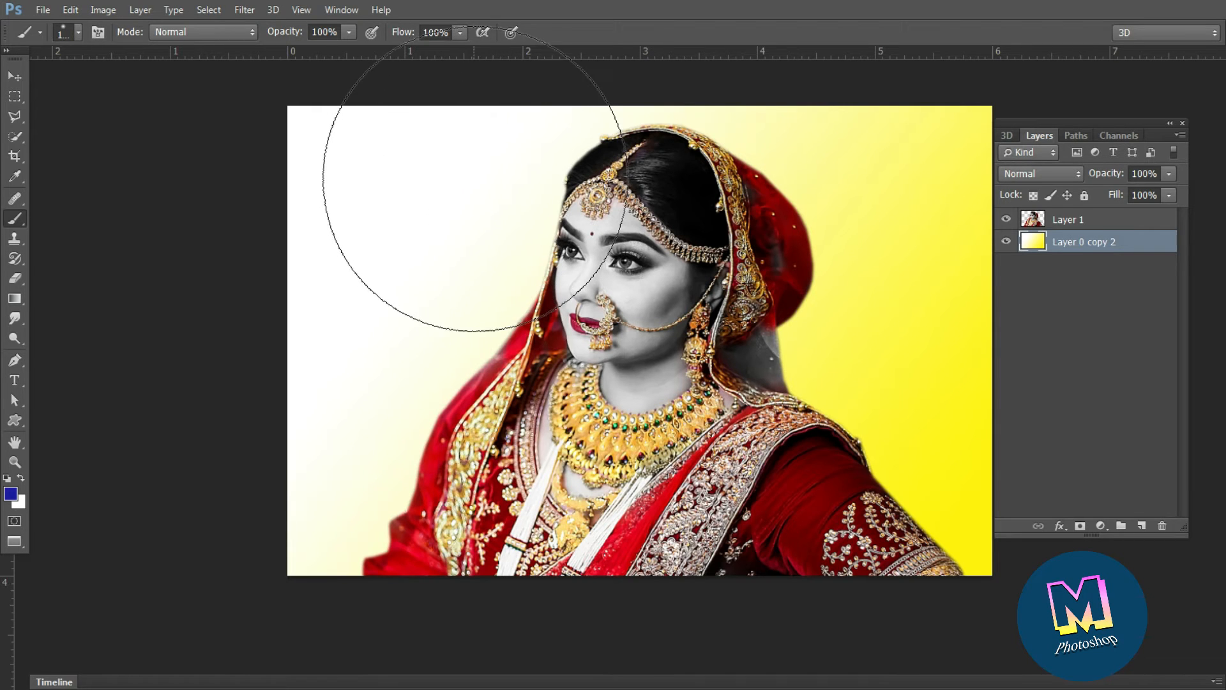
pyautogui.click(473, 177)
pyautogui.moveTo(395, 216)
pyautogui.mouseDown()
pyautogui.moveTo(338, 476)
pyautogui.moveTo(364, 536)
pyautogui.moveTo(308, 222)
pyautogui.moveTo(350, 153)
pyautogui.moveTo(376, 184)
pyautogui.moveTo(530, 153)
pyautogui.moveTo(454, 198)
pyautogui.mouseUp()
pyautogui.click(529, 143)
pyautogui.press('[')
pyautogui.click(588, 142)
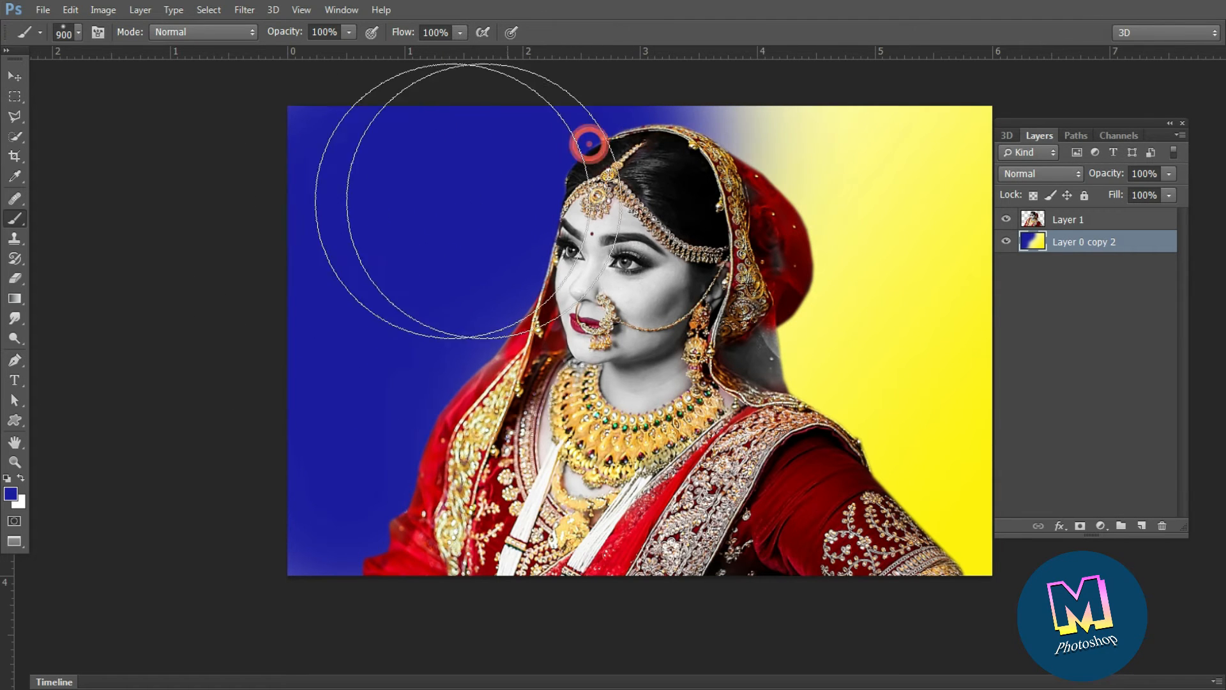
# Reduce the brush size to 700 and dab more blue on the background beside the top of the hair.
pyautogui.press('[')
pyautogui.press('[')
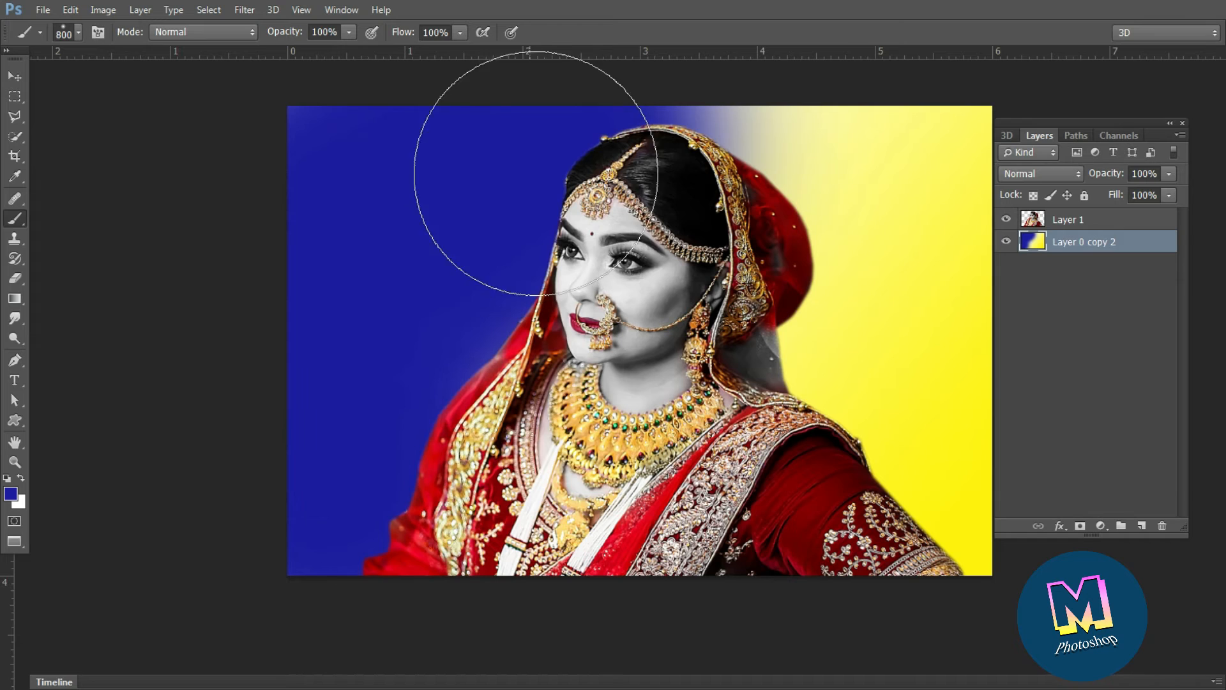
pyautogui.scroll(-1, 406, 221)
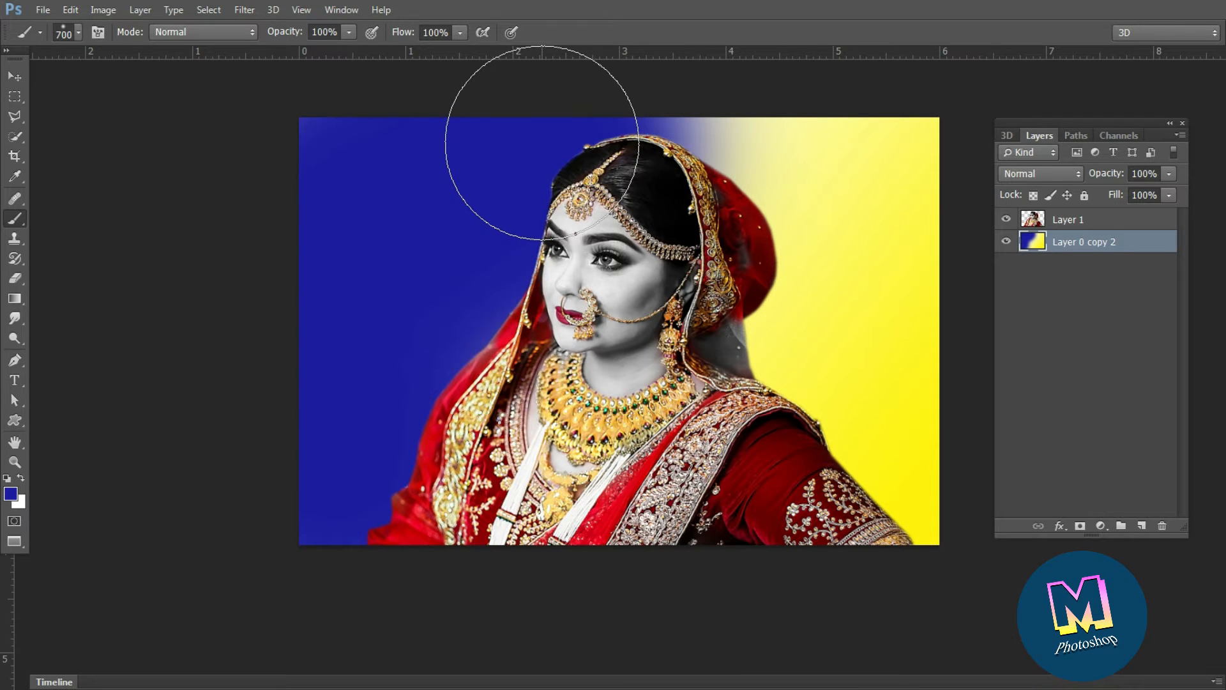
pyautogui.click(543, 143)
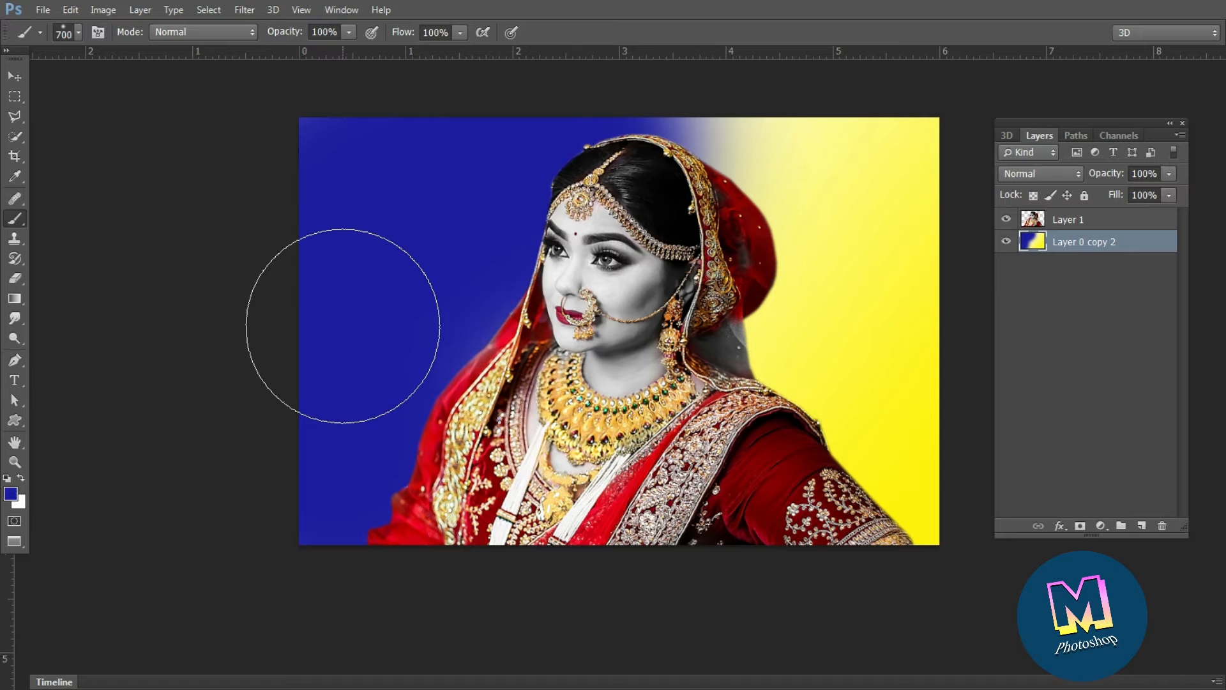
# Set the foreground colour to near-black and paint over the yellow background behind the bride's veil and shoulder.
pyautogui.click(10, 494)
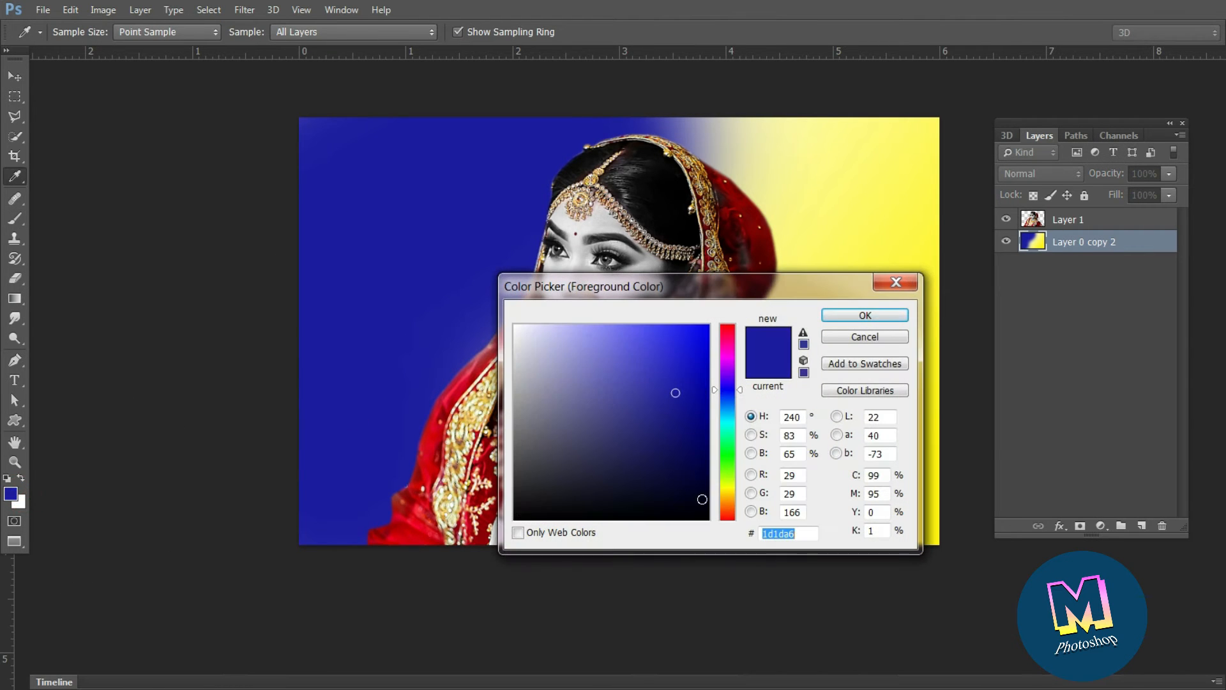
pyautogui.click(707, 508)
pyautogui.click(865, 315)
pyautogui.moveTo(726, 205)
pyautogui.mouseDown()
pyautogui.moveTo(717, 192)
pyautogui.moveTo(877, 189)
pyautogui.moveTo(835, 588)
pyautogui.moveTo(775, 241)
pyautogui.moveTo(711, 110)
pyautogui.moveTo(900, 297)
pyautogui.moveTo(898, 547)
pyautogui.moveTo(772, 589)
pyautogui.moveTo(840, 575)
pyautogui.moveTo(791, 554)
pyautogui.mouseUp()
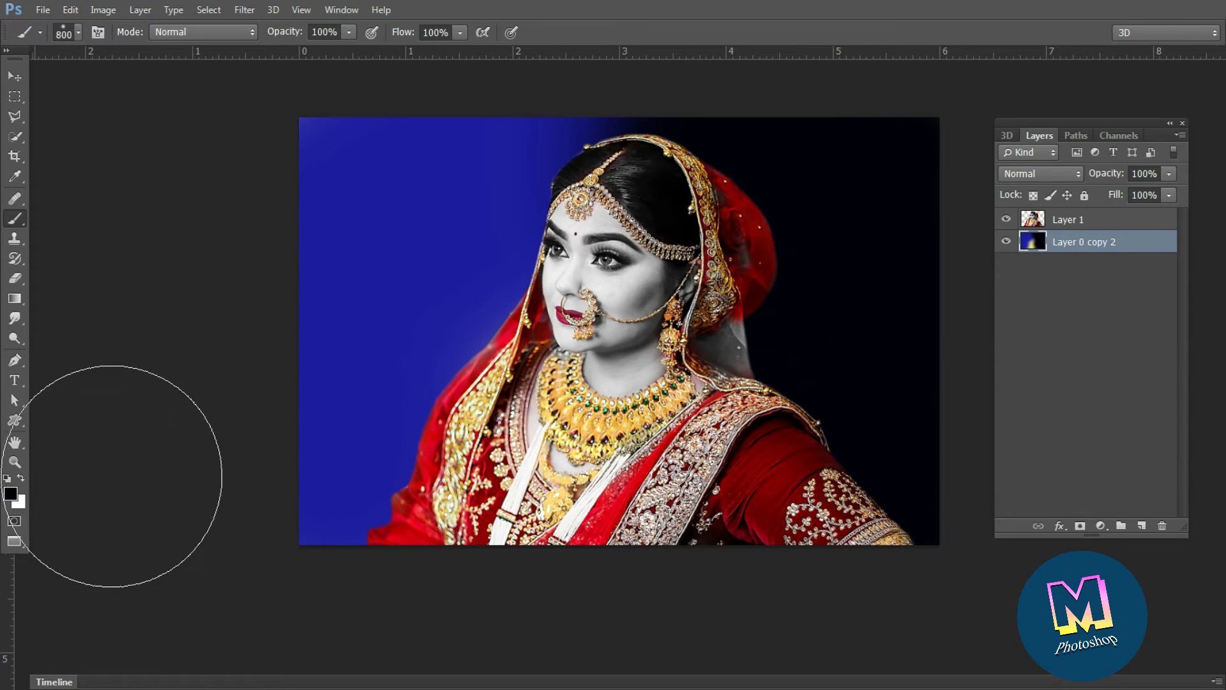
# Set the foreground colour to the background's blue #1d1da6 and dab it on the blue-black transition above the hair.
pyautogui.click(11, 494)
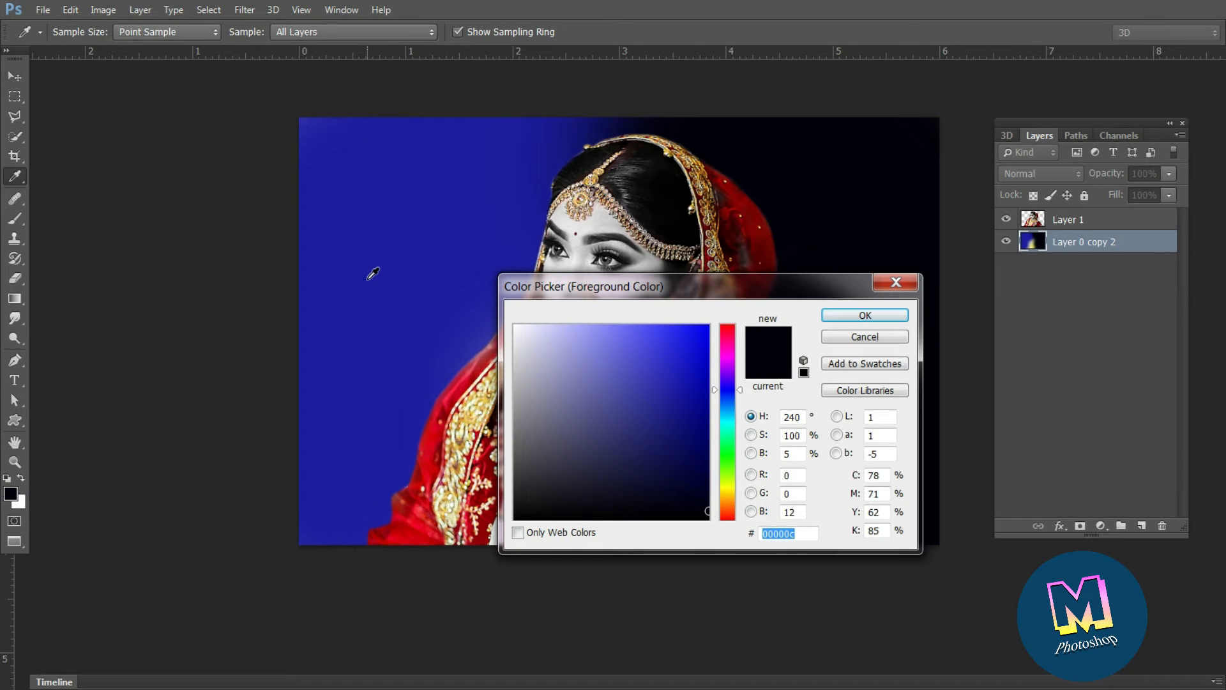
pyautogui.click(384, 264)
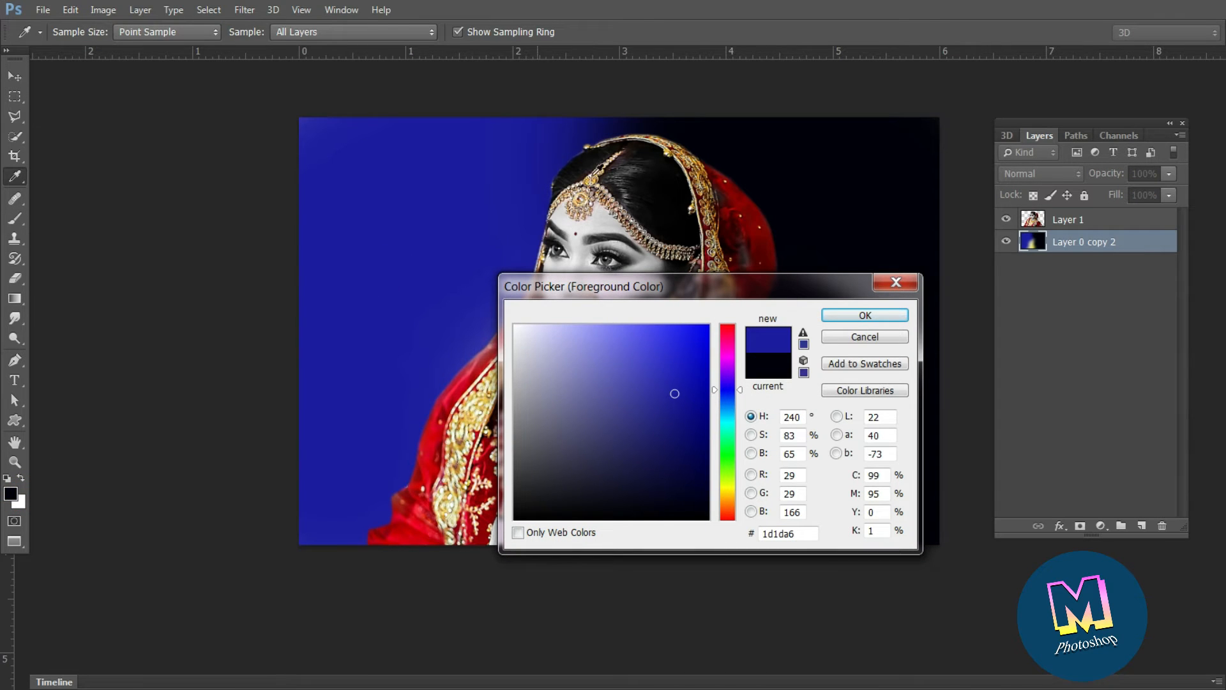
pyautogui.click(841, 321)
pyautogui.press('b')
pyautogui.click(547, 166)
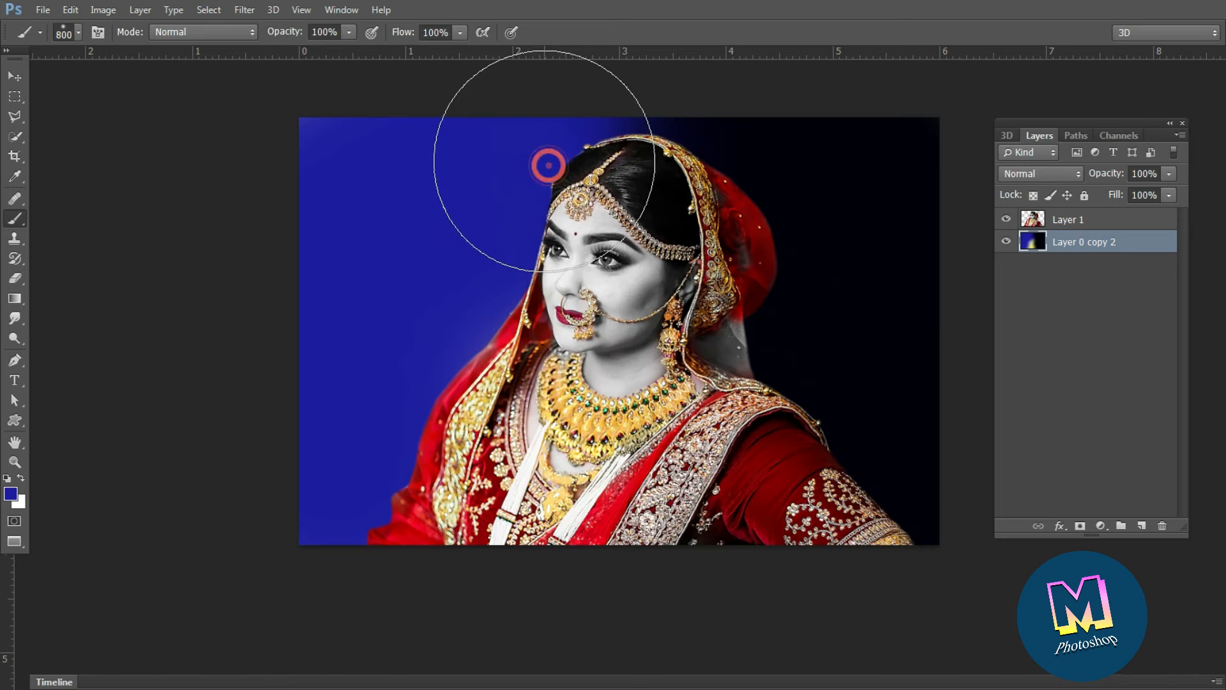
pyautogui.press('v')
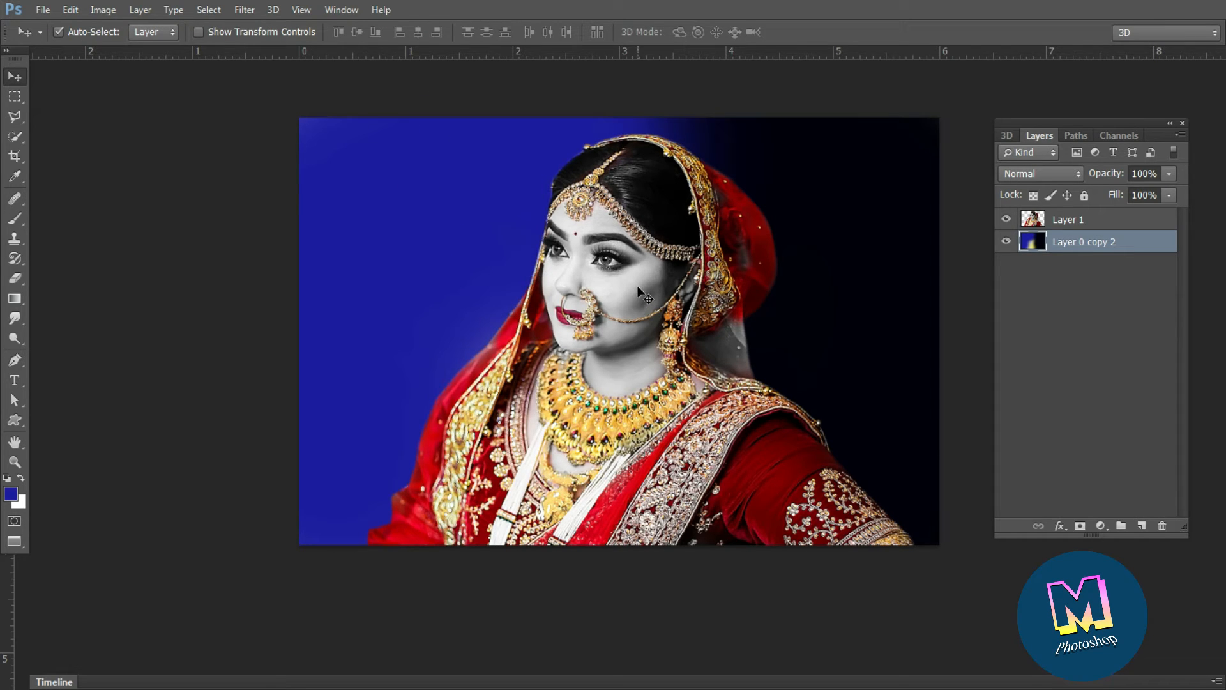
# Add a new layer above the bride's cut-out layer and fill it with black.
pyautogui.click(1142, 526)
pyautogui.hotkey('ctrl', ']')
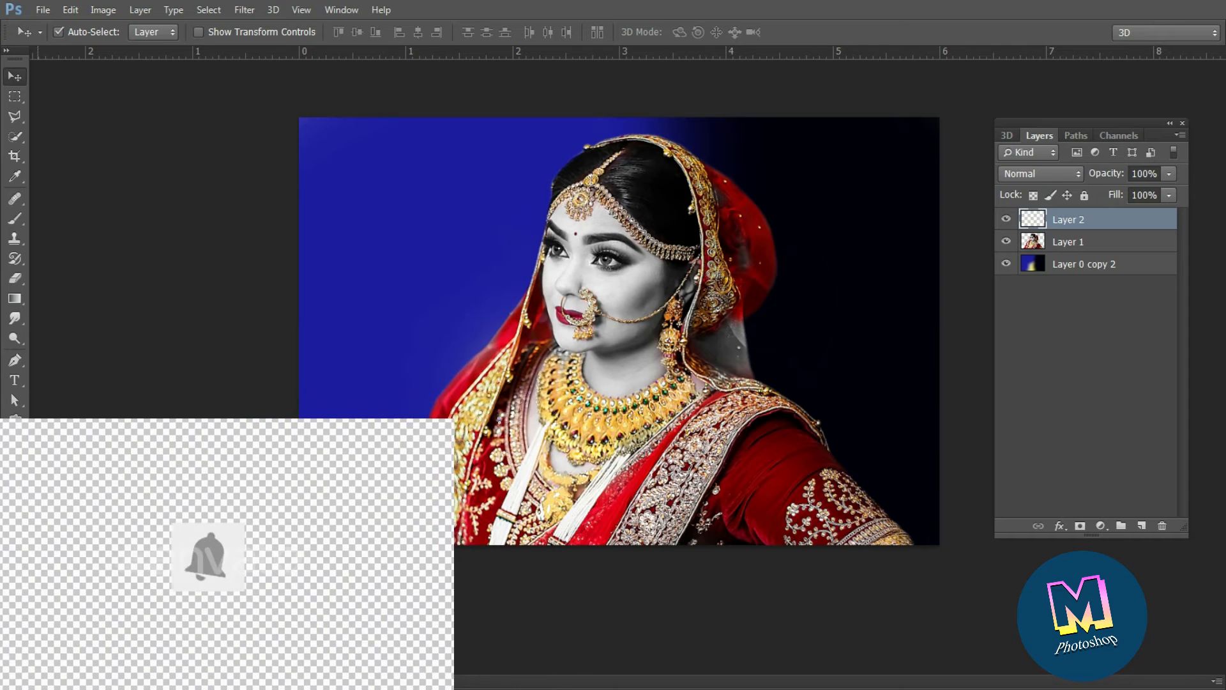
pyautogui.click(10, 495)
pyautogui.moveTo(665, 509); pyautogui.dragTo(703, 515)
pyautogui.click(854, 314)
pyautogui.press('v')
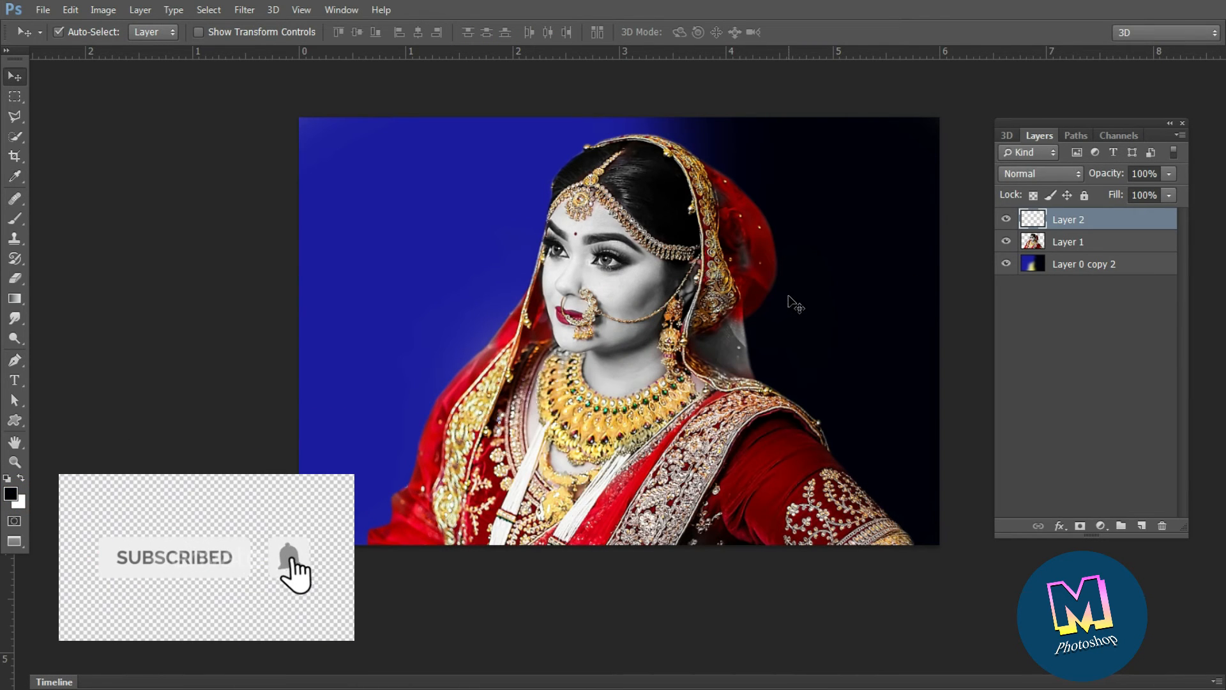
pyautogui.hotkey('alt', 'BackSpace')
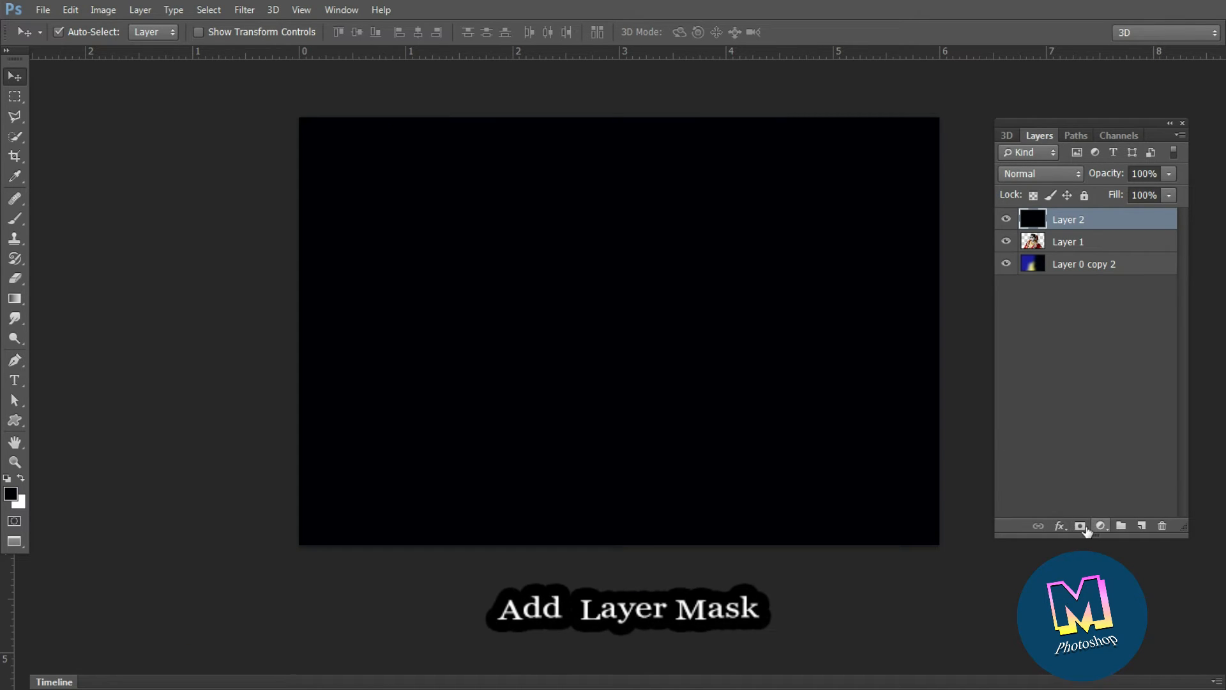
# Add a layer mask to the black-filled layer and set the foreground colour to black for masking.
pyautogui.click(1080, 525)
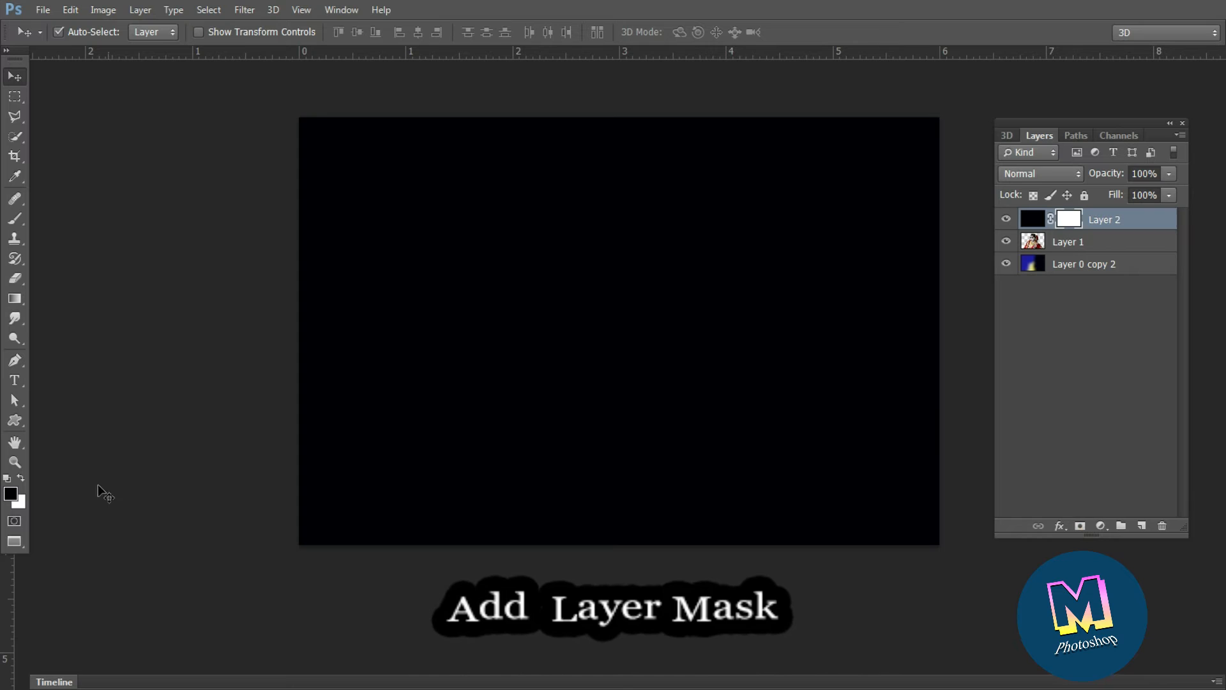
pyautogui.click(10, 493)
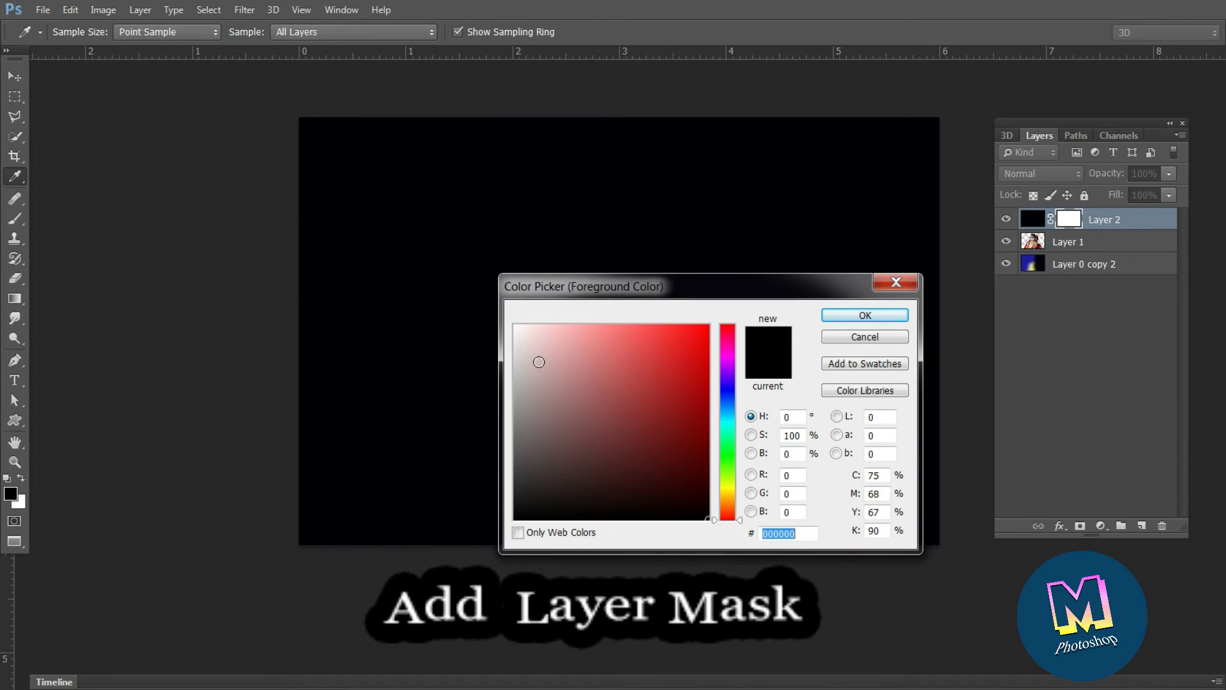
pyautogui.moveTo(539, 362); pyautogui.dragTo(492, 254)
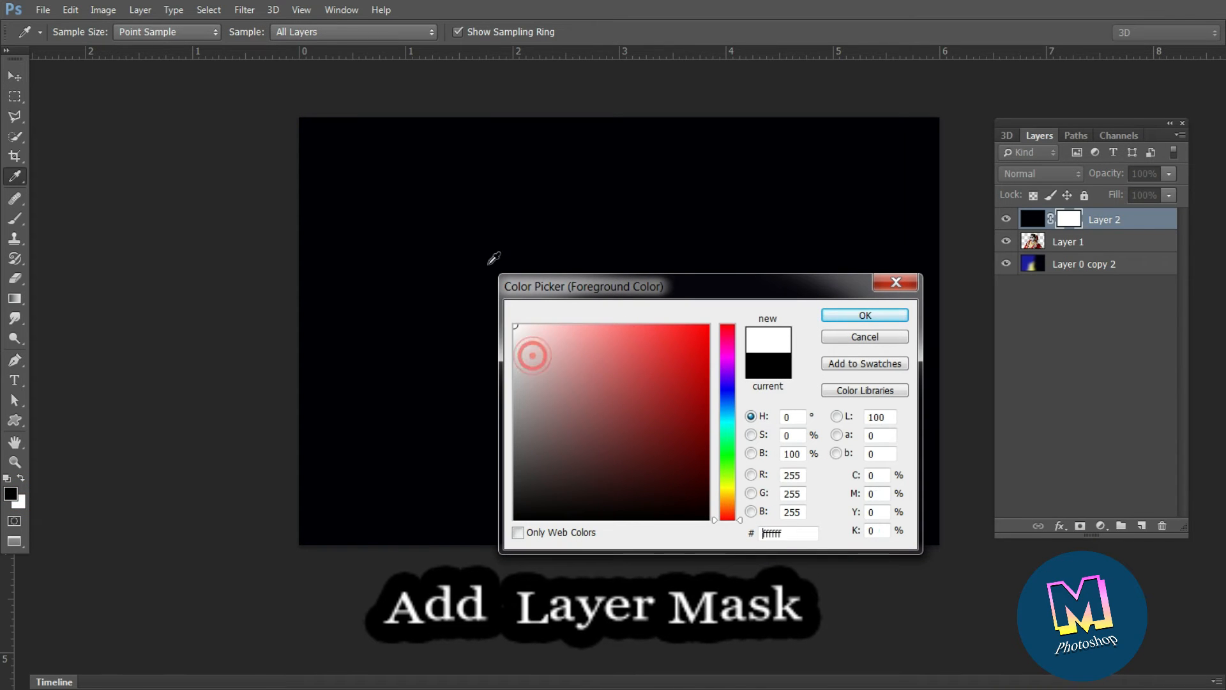
pyautogui.click(869, 317)
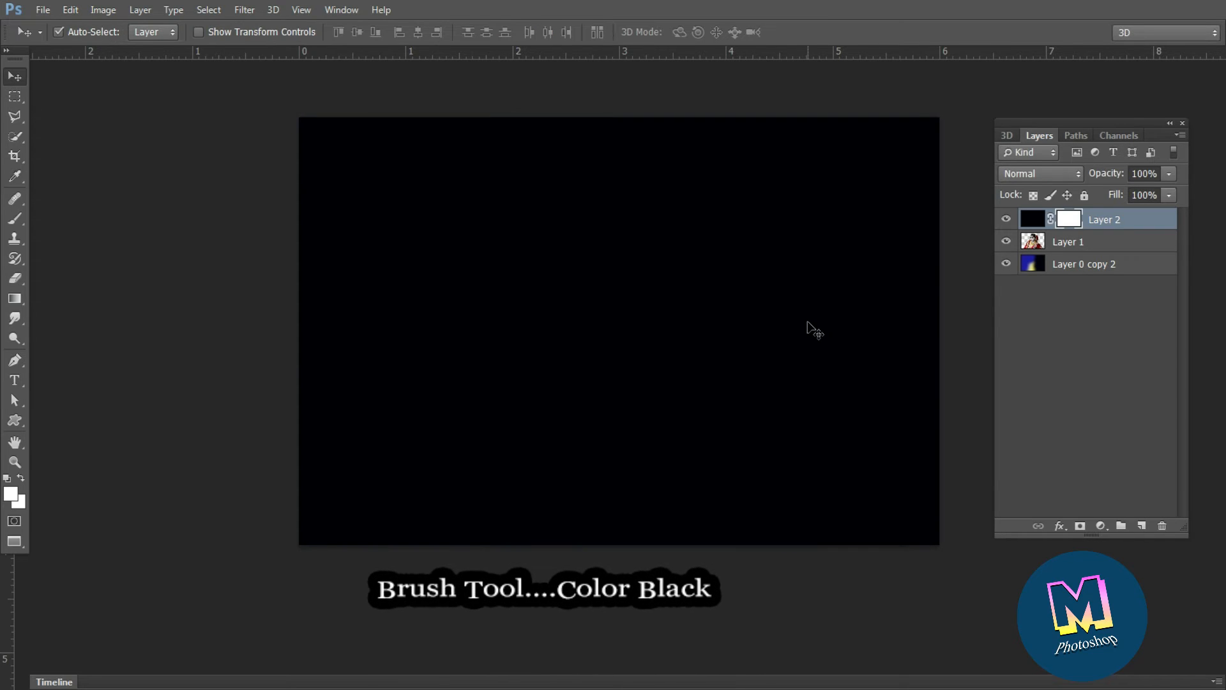
pyautogui.click(17, 495)
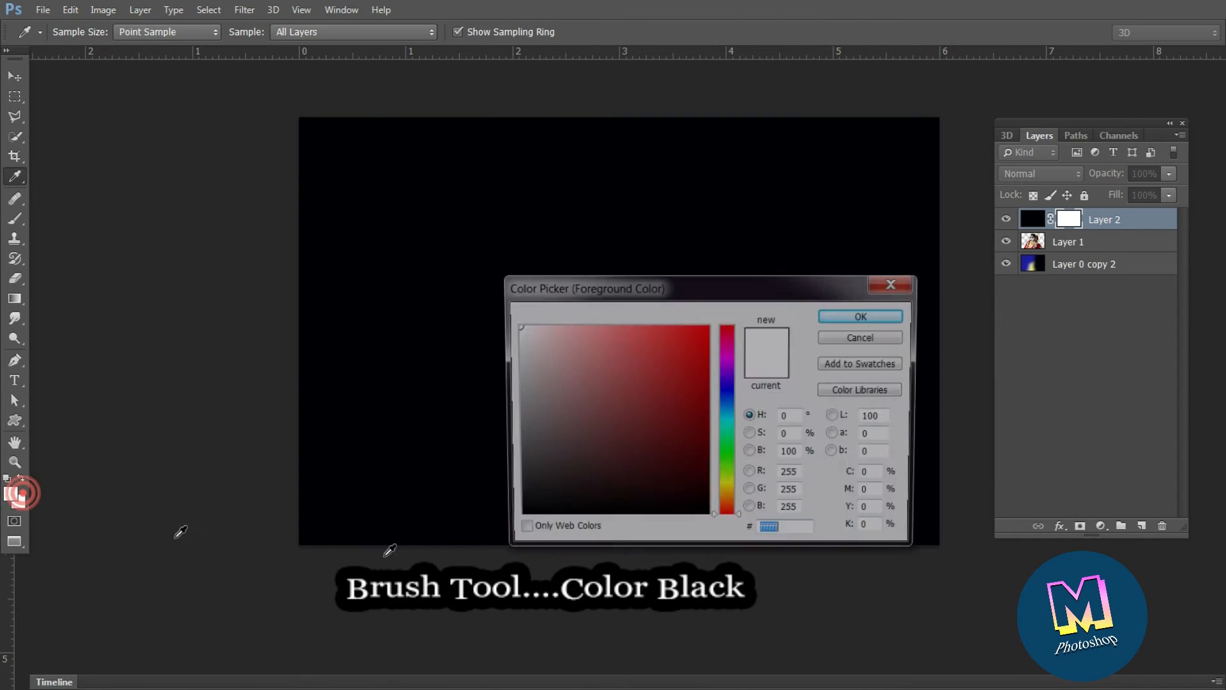
pyautogui.click(696, 516)
pyautogui.click(844, 316)
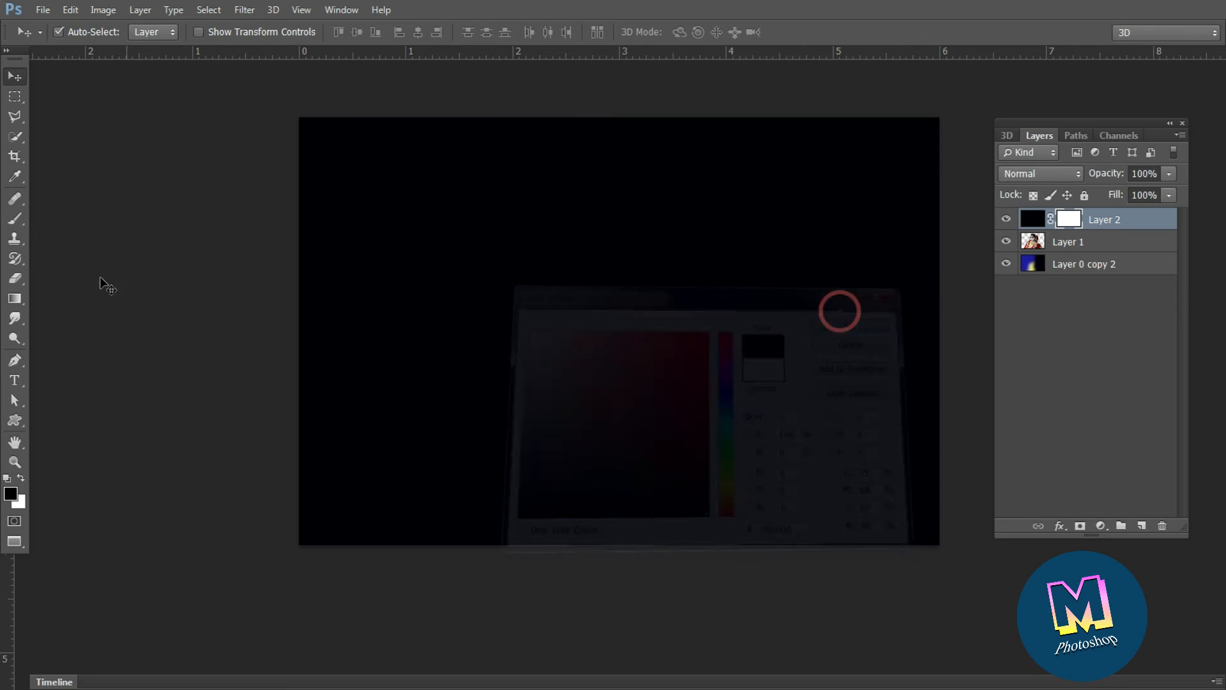
# Reveal the bride's face and necklace by dabbing the mask with a black brush at sizes 600 and 700.
pyautogui.click(14, 219)
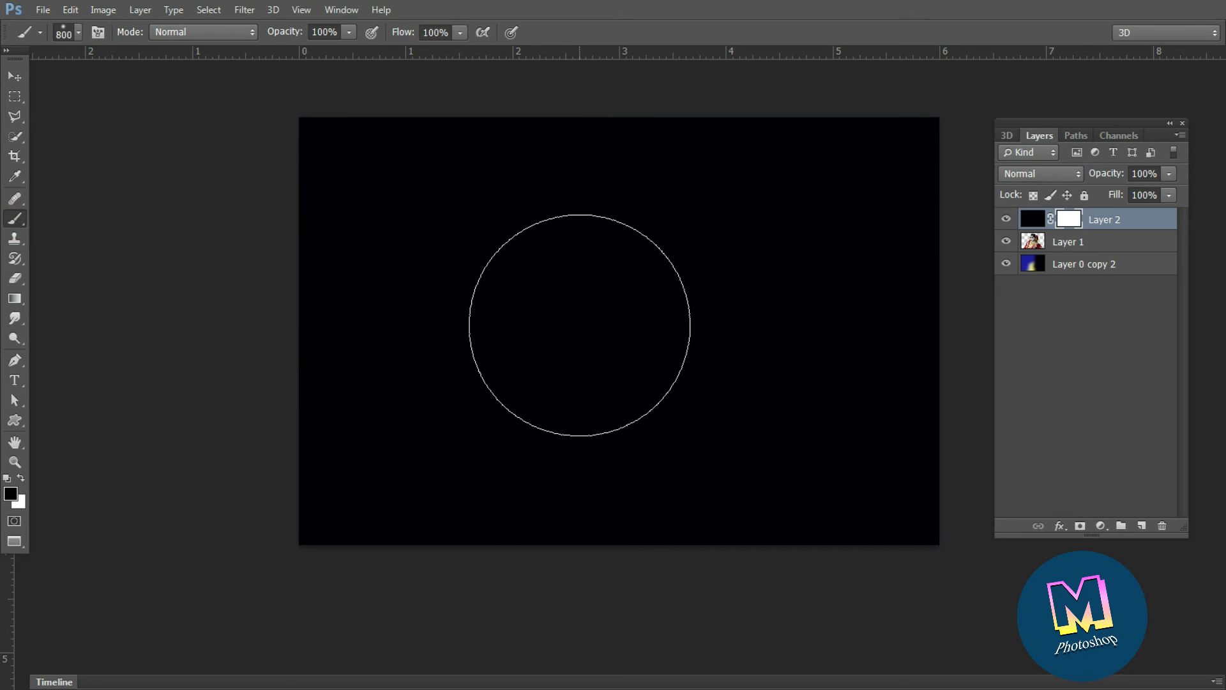
pyautogui.press('[')
pyautogui.press('[')
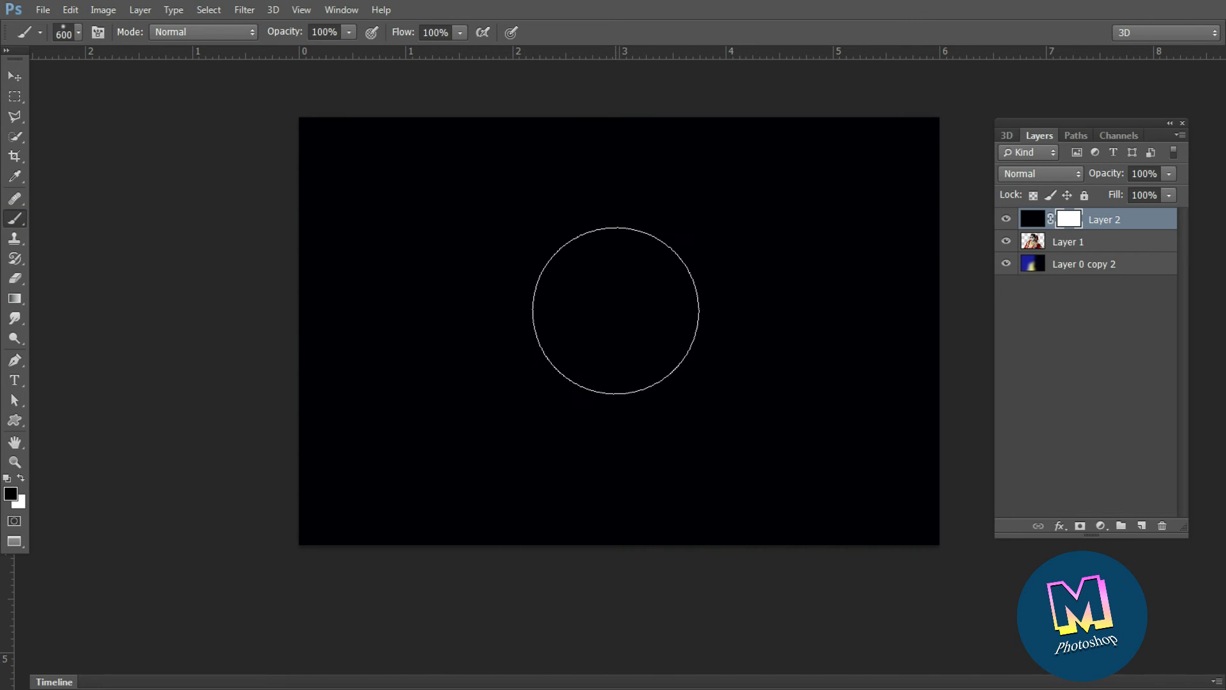
pyautogui.click(612, 291)
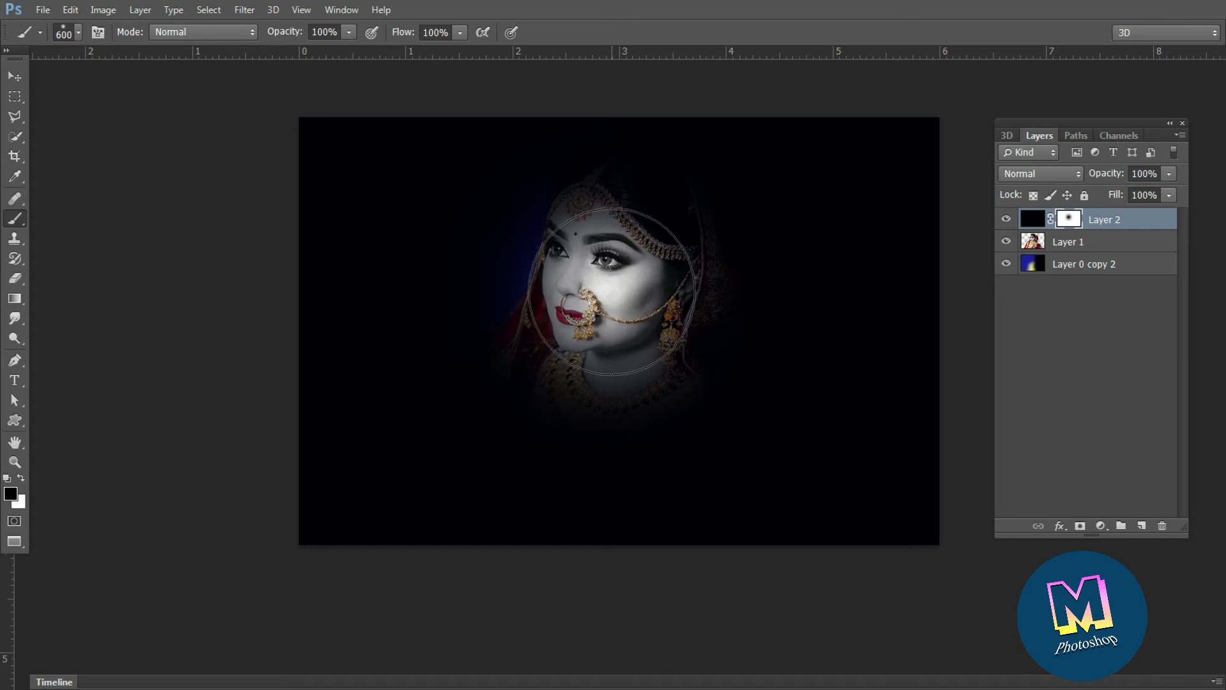
pyautogui.press(']')
pyautogui.click(609, 294)
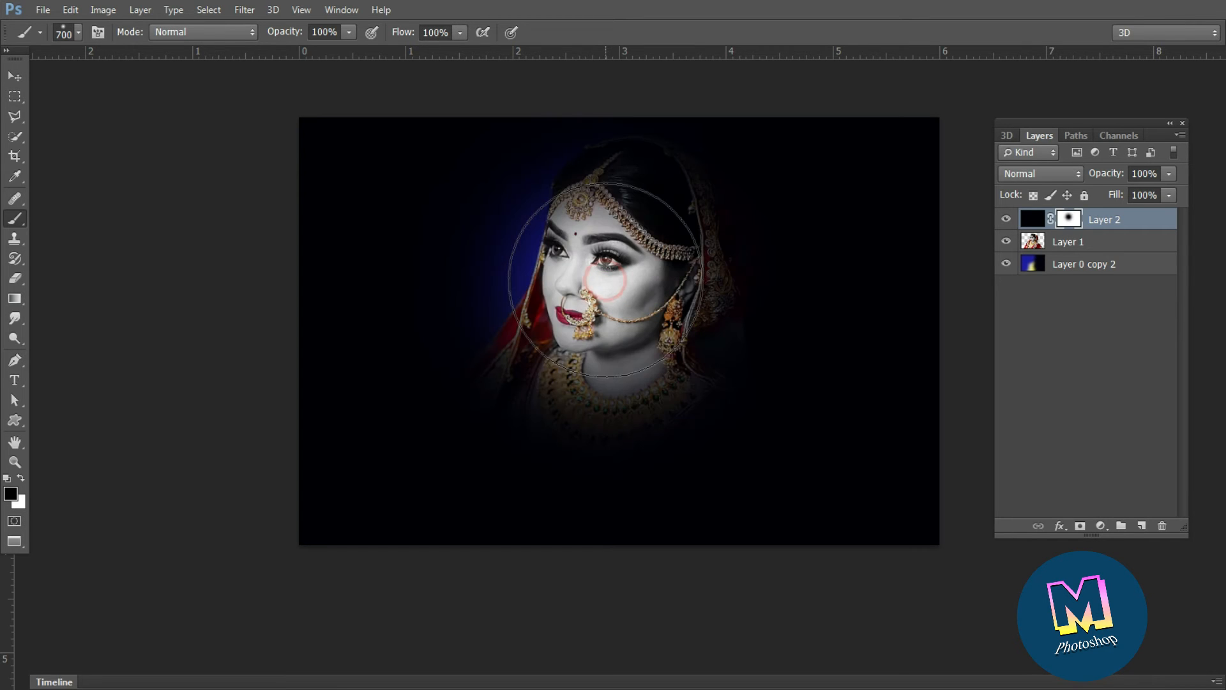
pyautogui.click(612, 335)
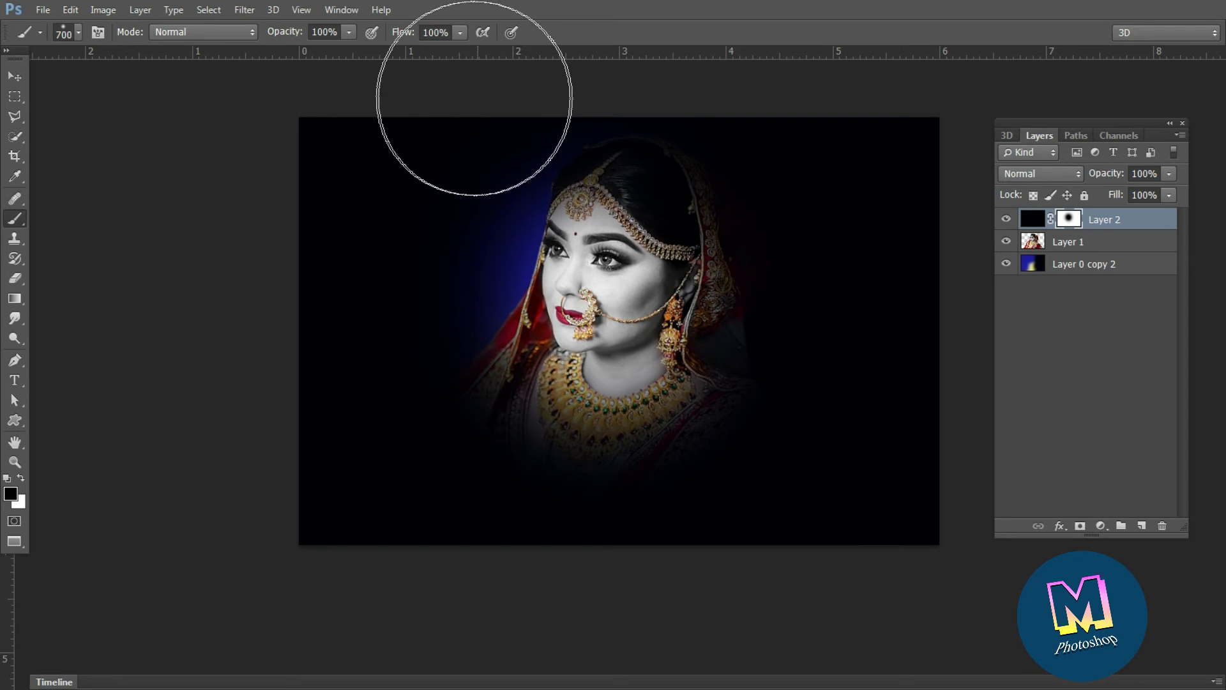
# Set the brush flow to 33% and dab the mask around the face and neck with a greatly enlarged brush.
pyautogui.click(460, 32)
pyautogui.click(408, 50)
pyautogui.click(620, 295)
pyautogui.press(']')
pyautogui.press(']')
pyautogui.press(']')
pyautogui.press(']')
pyautogui.press(']')
pyautogui.click(612, 321)
pyautogui.click(610, 327)
pyautogui.click(615, 333)
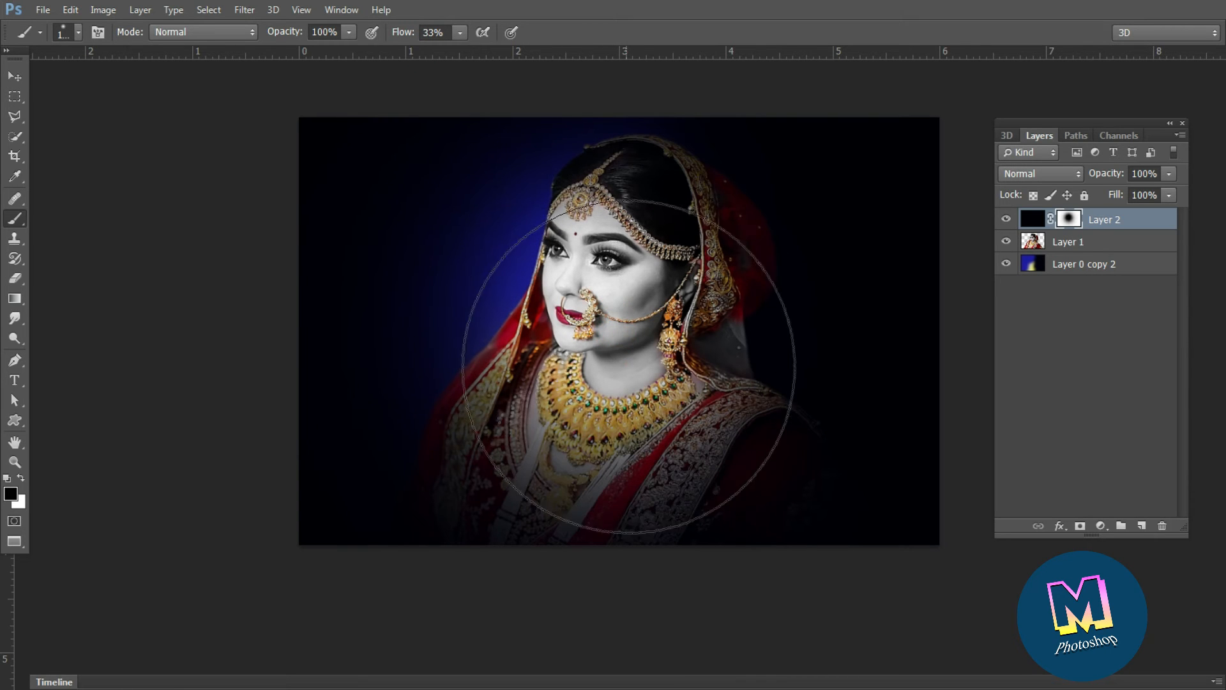
# Dab the mask over the veil, shoulder, necklace and outfit while gradually reducing the brush to size 700.
pyautogui.click(631, 372)
pyautogui.press('[')
pyautogui.press('[')
pyautogui.moveTo(599, 371)
pyautogui.mouseDown()
pyautogui.moveTo(569, 362)
pyautogui.moveTo(585, 370)
pyautogui.mouseUp()
pyautogui.press('[')
pyautogui.click(618, 248)
pyautogui.click(677, 392)
pyautogui.press('[')
pyautogui.click(672, 407)
pyautogui.press('[')
pyautogui.click(580, 384)
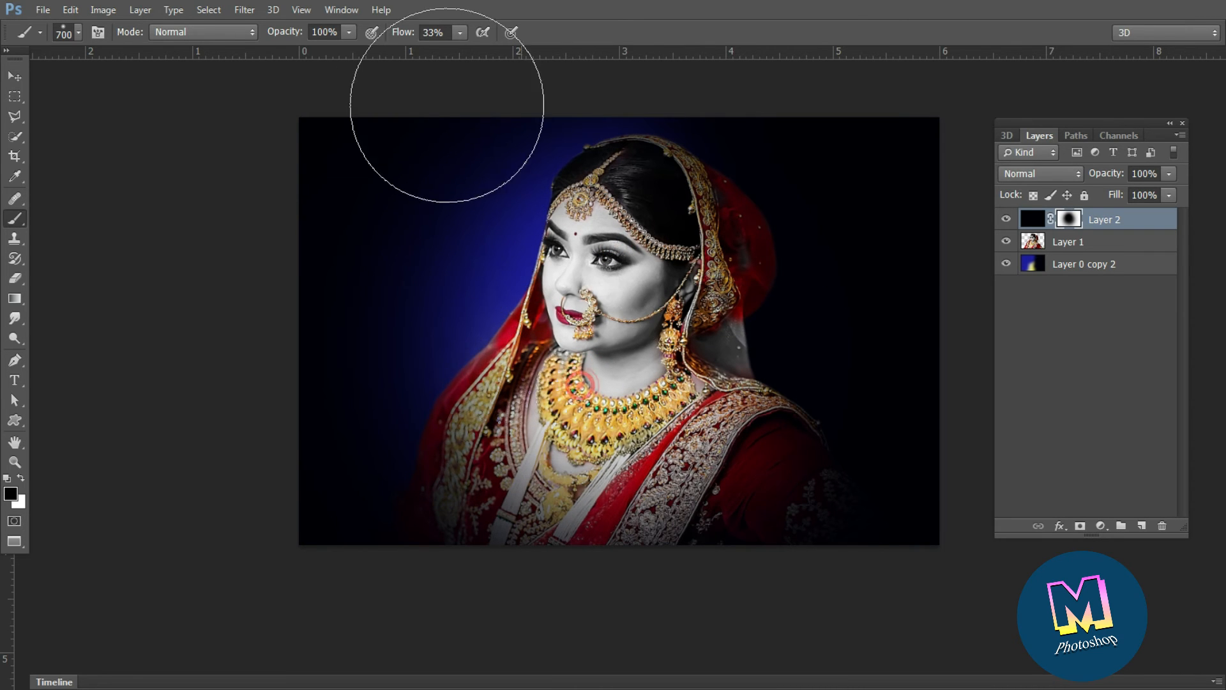
# Set the brush flow to 52% and paint the mask across the outfit and over the veil beside the face.
pyautogui.click(474, 51)
pyautogui.press(']')
pyautogui.moveTo(563, 419)
pyautogui.mouseDown()
pyautogui.moveTo(715, 415)
pyautogui.moveTo(738, 438)
pyautogui.mouseUp()
pyautogui.press('[')
pyautogui.click(669, 258)
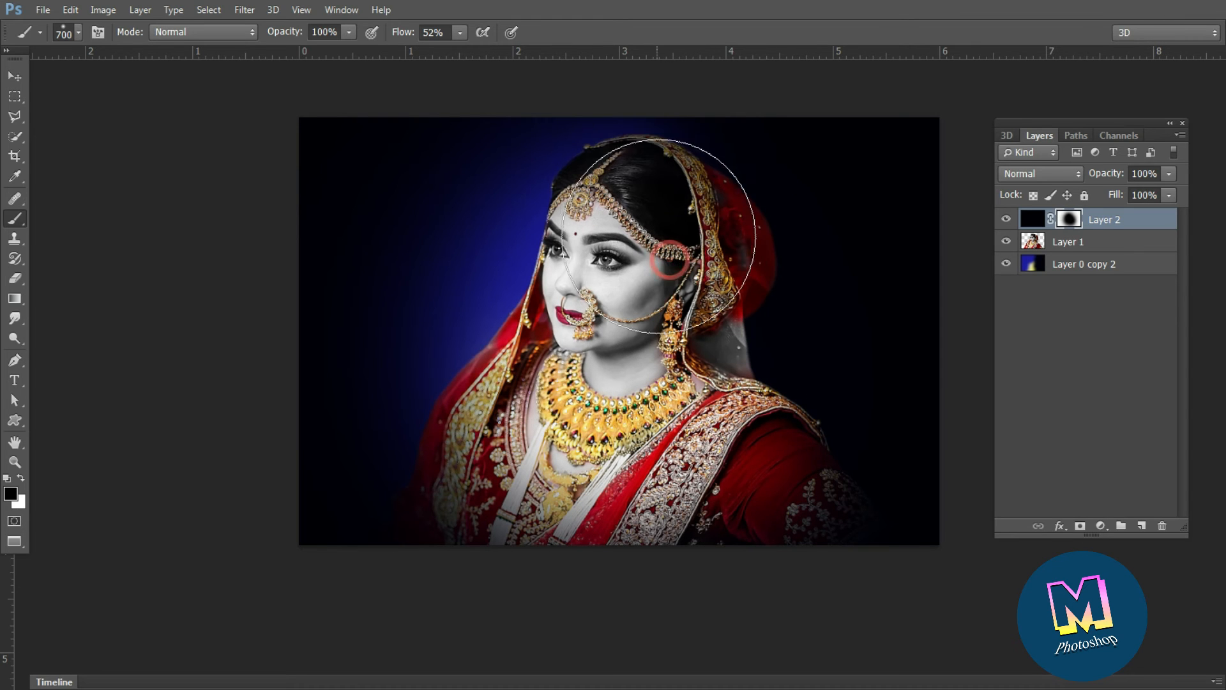
# Reduce the brush size and dab the mask over the top of the hair.
pyautogui.press('[')
pyautogui.press('[')
pyautogui.press('[')
pyautogui.click(651, 217)
# Enlarge the brush to size 900 and stroke the mask from the bride's shoulder towards the dark background.
pyautogui.press(']')
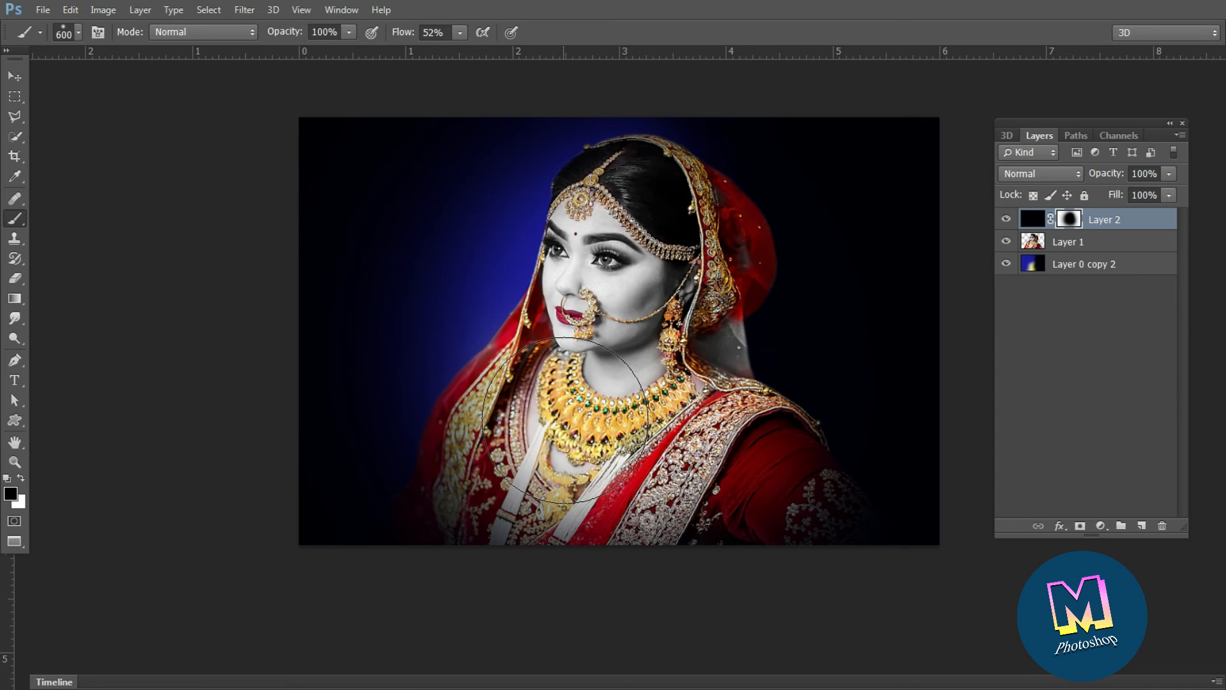
pyautogui.press(']')
pyautogui.scroll(-1, 629, 408)
pyautogui.scroll(1, 621, 415)
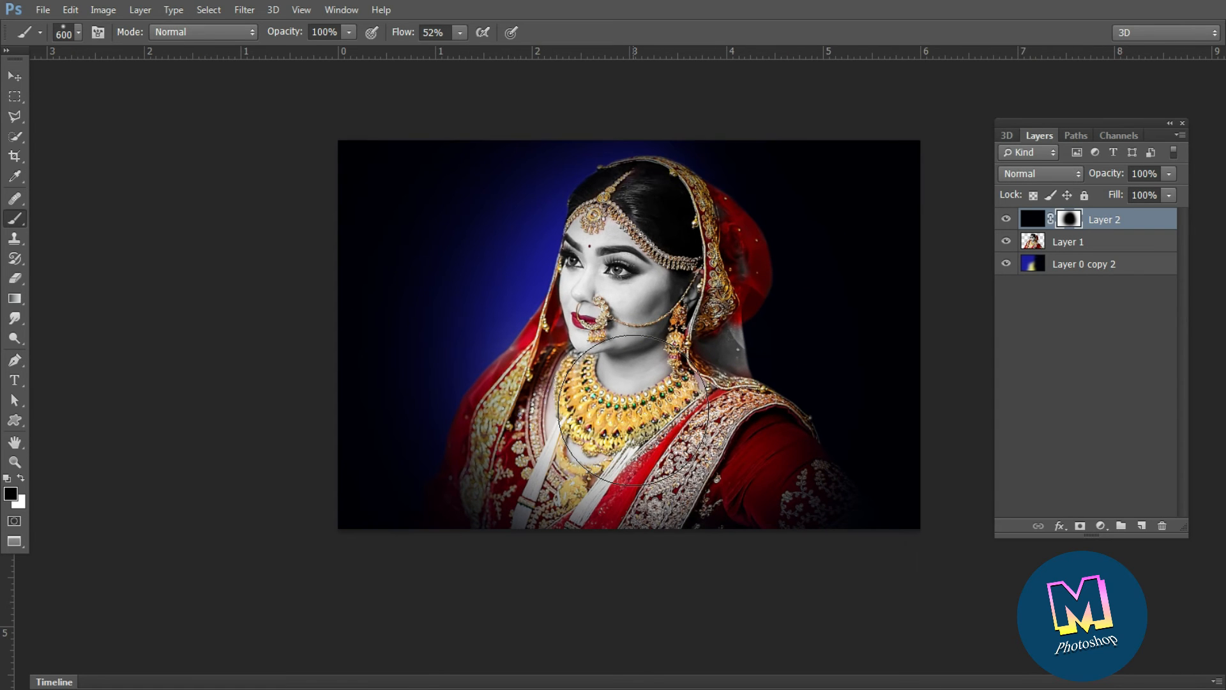
pyautogui.scroll(1, 634, 404)
pyautogui.press(']')
pyautogui.press(']')
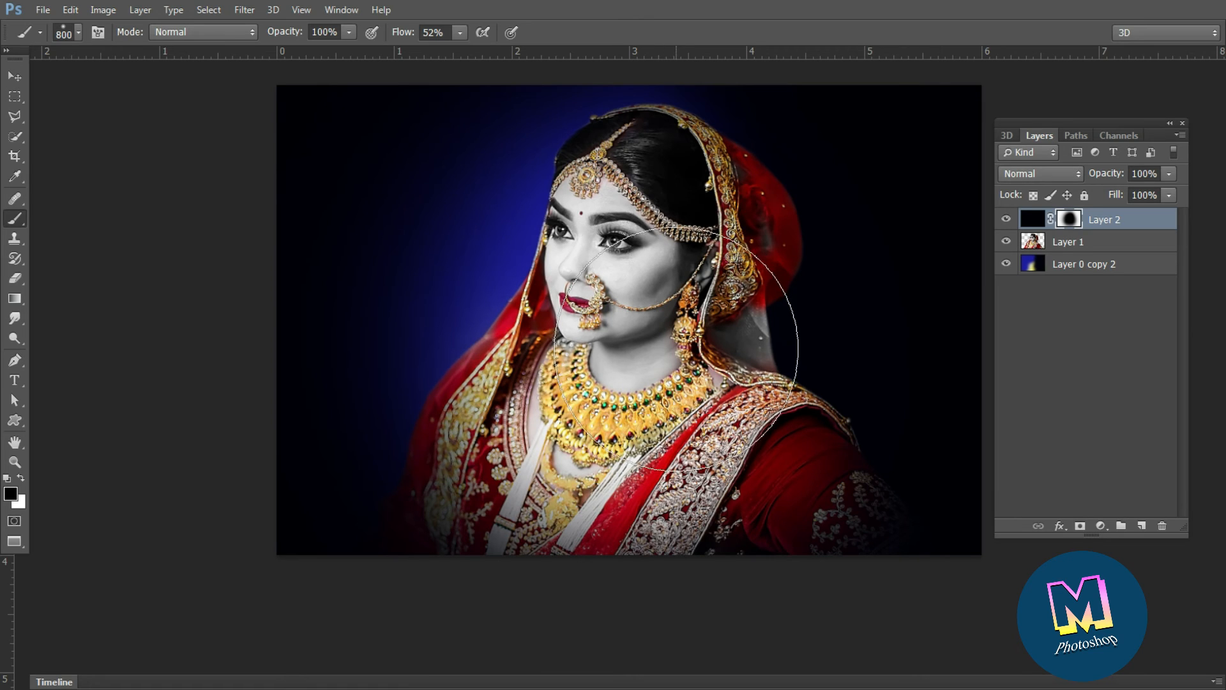
pyautogui.press(']')
pyautogui.press(']')
pyautogui.press(']')
pyautogui.press('[')
pyautogui.press('[')
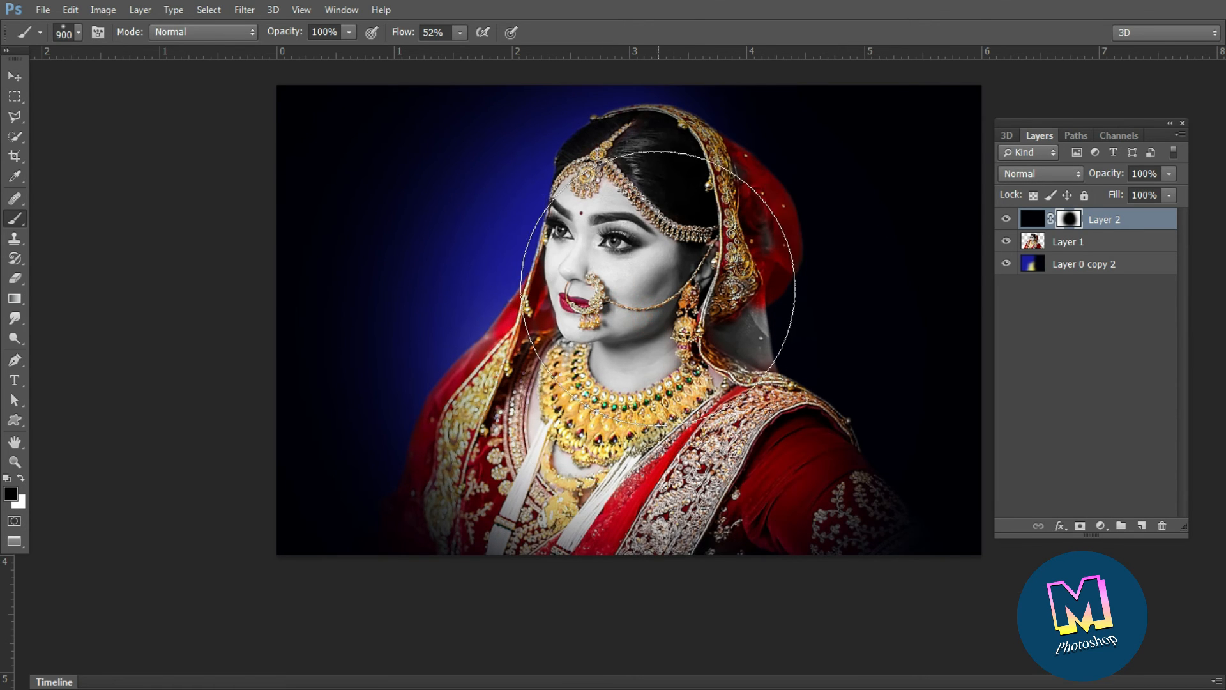
pyautogui.scroll(-1, 650, 269)
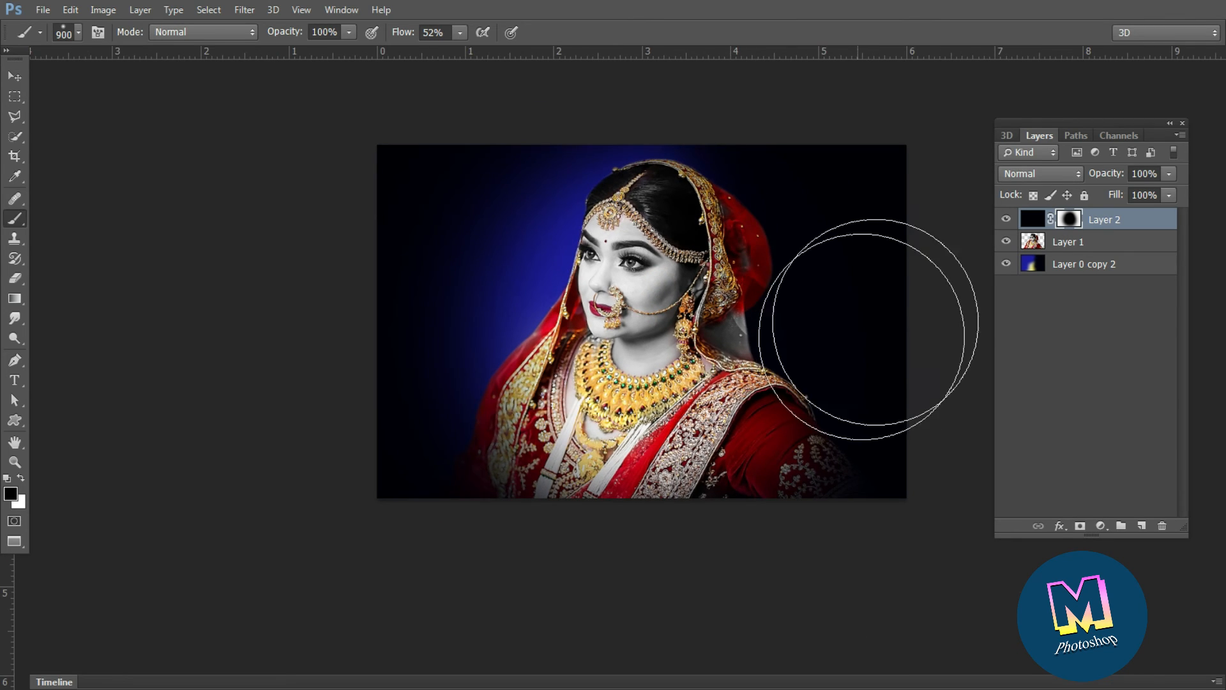
pyautogui.scroll(1, 859, 233)
pyautogui.scroll(1, 860, 234)
pyautogui.moveTo(780, 392); pyautogui.dragTo(960, 367)
pyautogui.press('v')
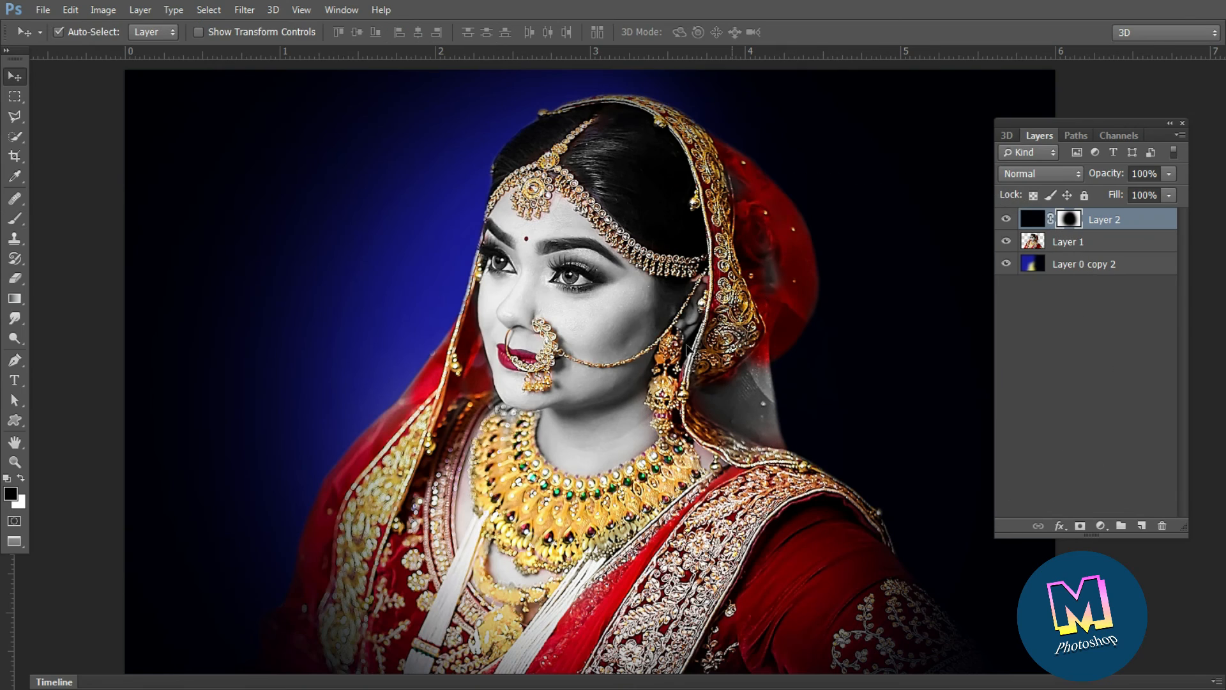
pyautogui.scroll(1, 618, 317)
pyautogui.scroll(1, 618, 317)
pyautogui.moveTo(639, 356); pyautogui.dragTo(658, 381)
pyautogui.scroll(-4, 655, 375)
pyautogui.scroll(-1, 658, 383)
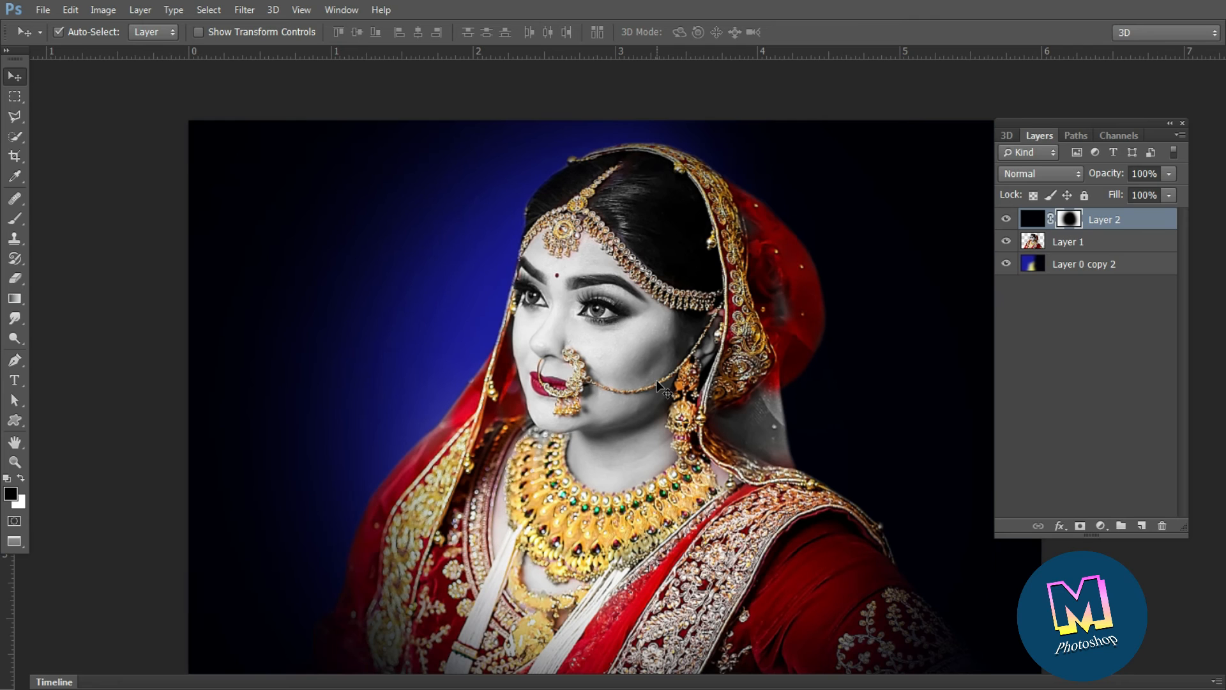
# Set the foreground colour to white #ffffff and touch up the mask over the necklace area with a size 400 brush.
pyautogui.click(14, 497)
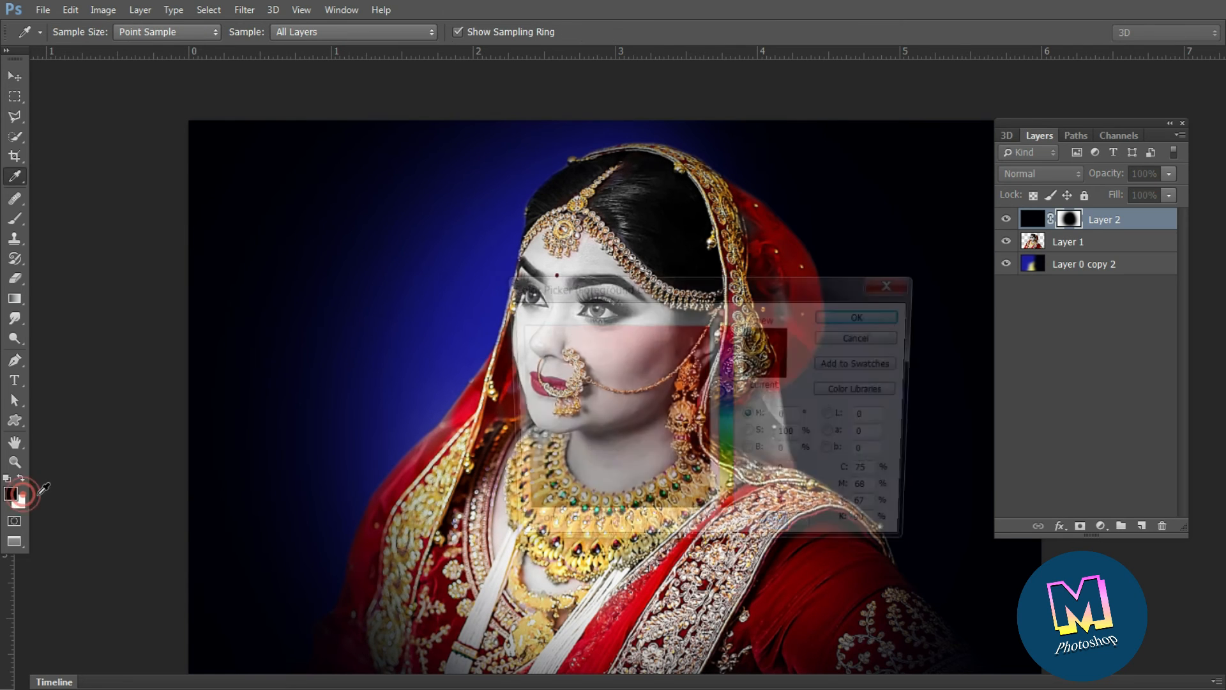
pyautogui.click(536, 346)
pyautogui.click(859, 314)
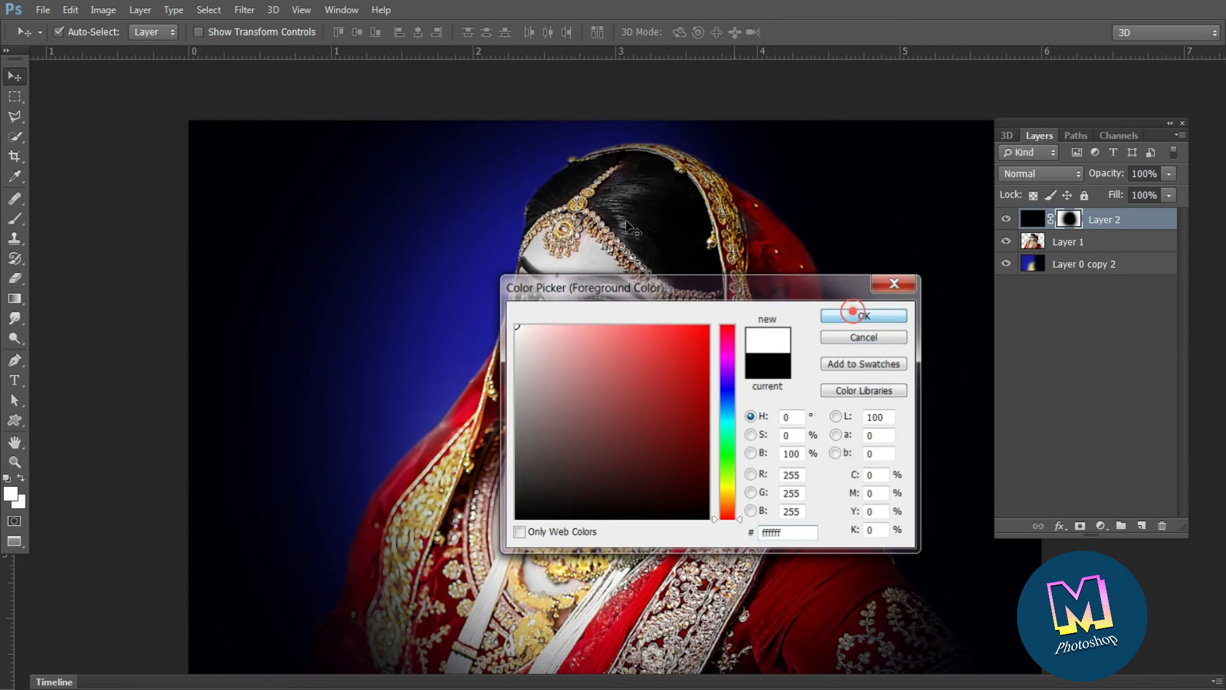
pyautogui.press('b')
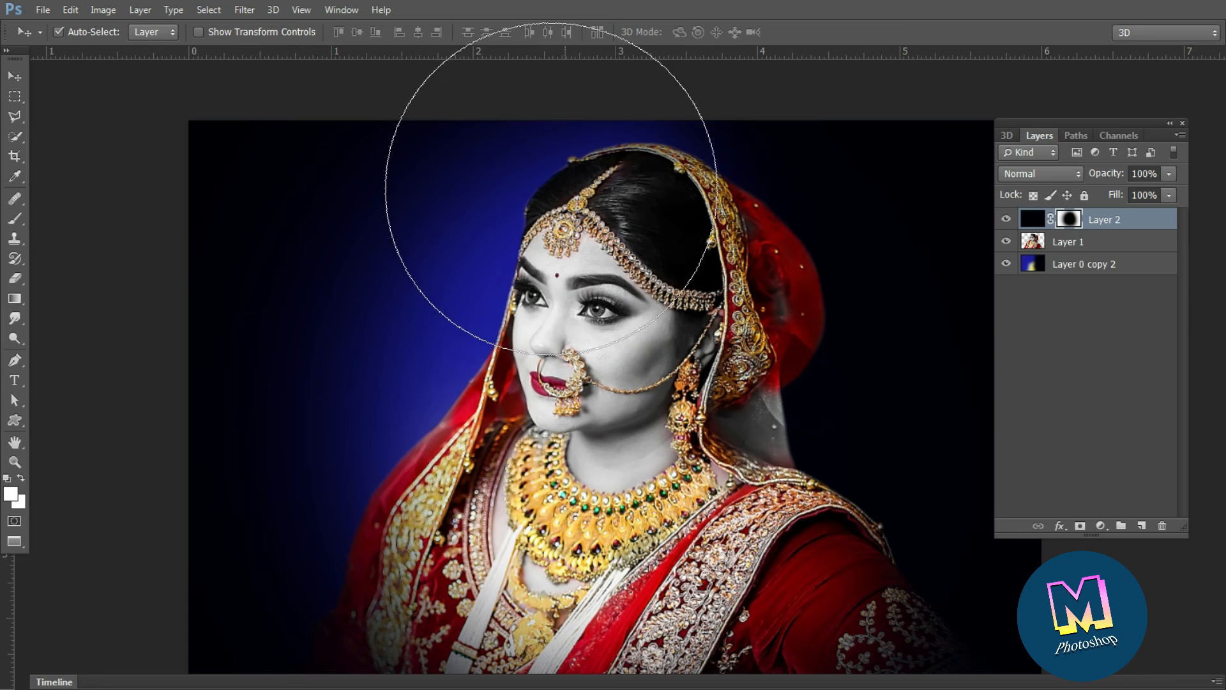
pyautogui.hotkey('ctrl', '-')
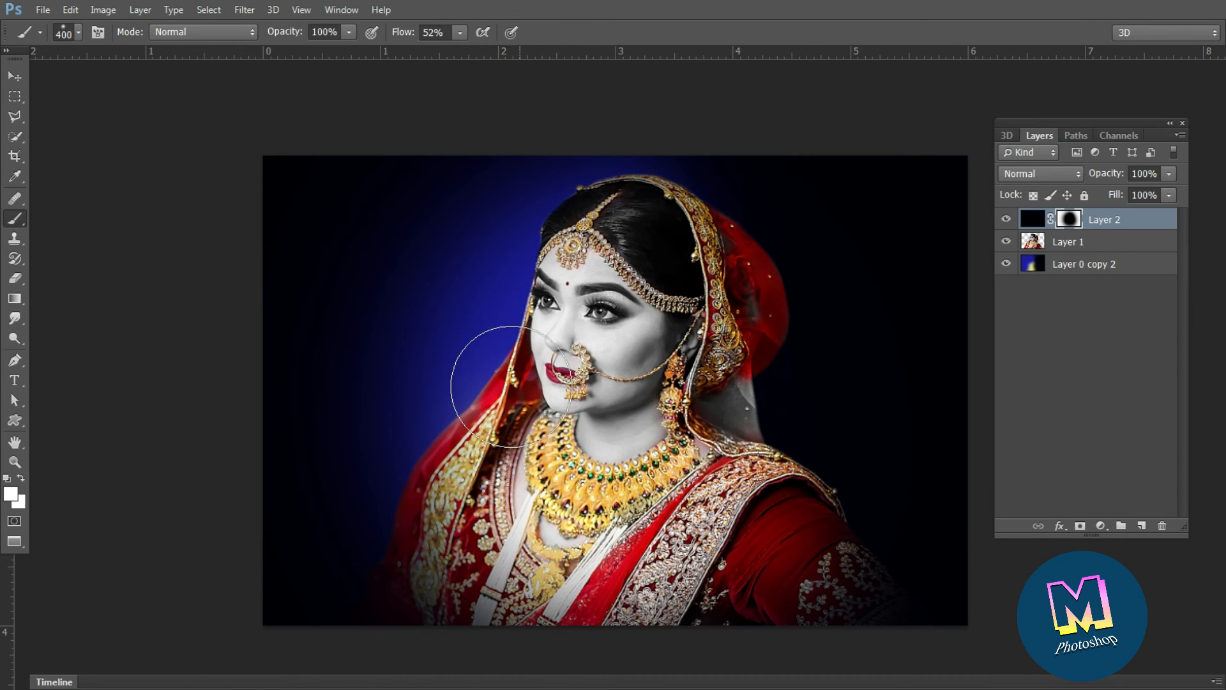
pyautogui.scroll(-1, 376, 488)
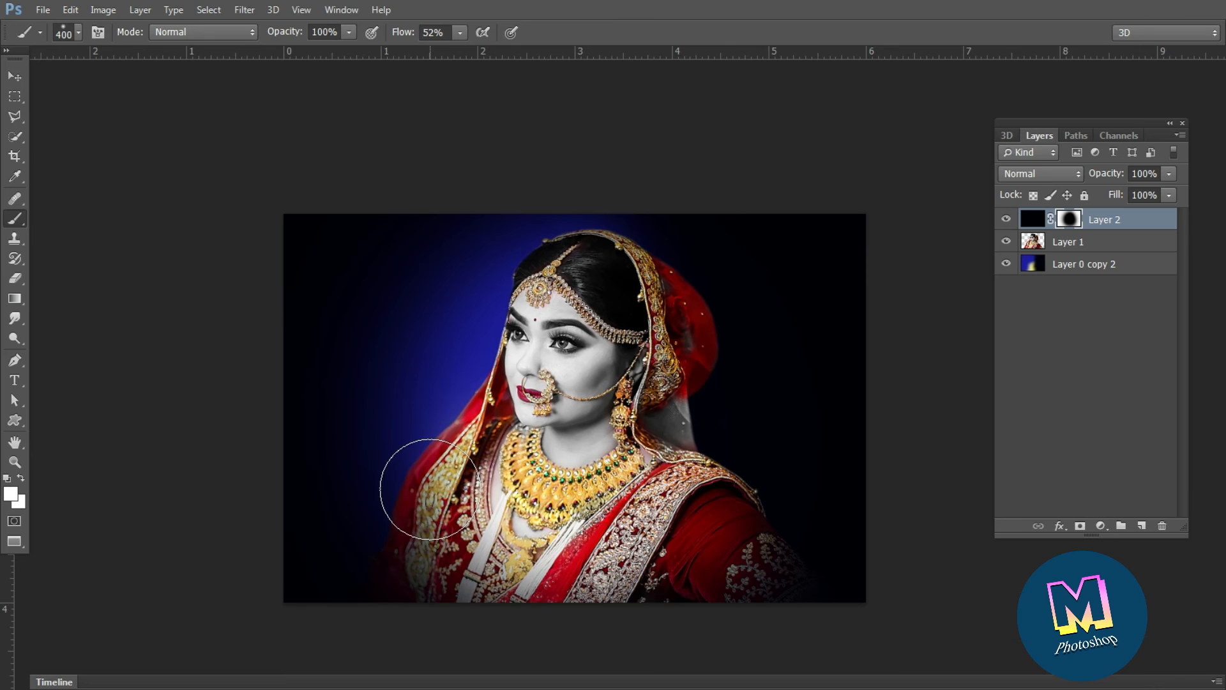
pyautogui.scroll(1, 453, 480)
pyautogui.moveTo(482, 504); pyautogui.dragTo(490, 504)
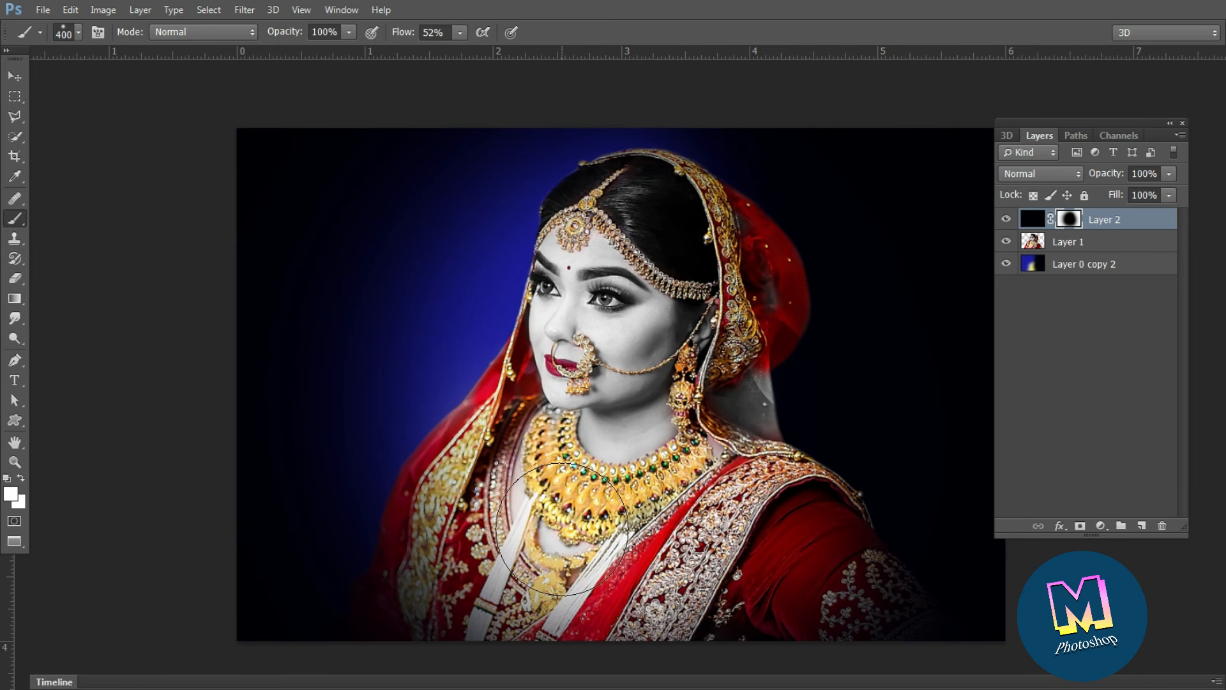
pyautogui.scroll(1, 618, 467)
pyautogui.moveTo(636, 501); pyautogui.dragTo(621, 502)
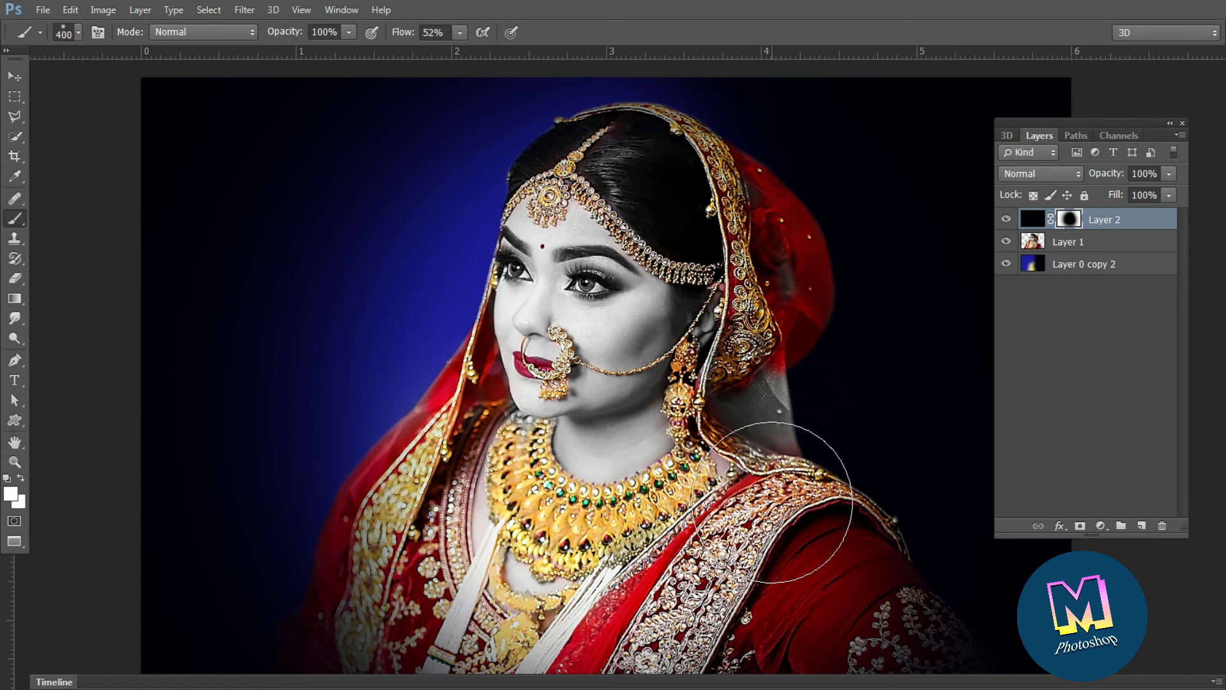
# Merge Layer 2, Layer 1 and Layer 0 copy 2 into a single layer.
pyautogui.keyDown('shift'); pyautogui.click(1096, 268); pyautogui.keyUp('shift')
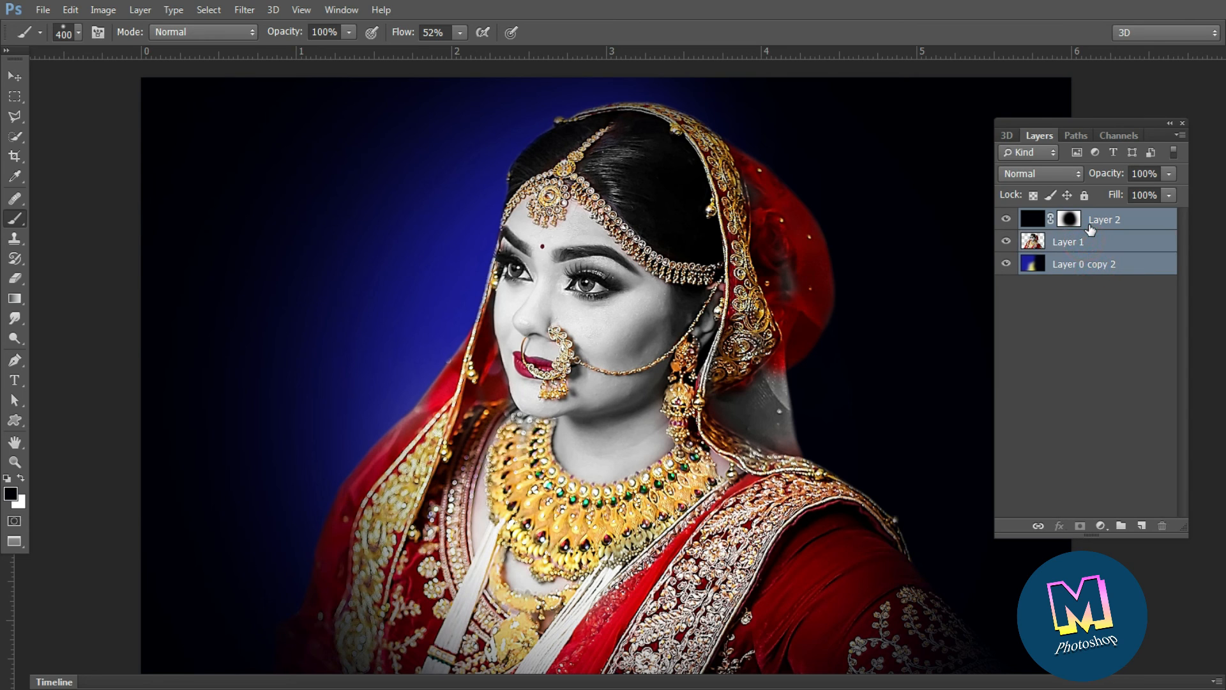
pyautogui.keyDown('ctrl'); pyautogui.click(1097, 220); pyautogui.keyUp('ctrl')
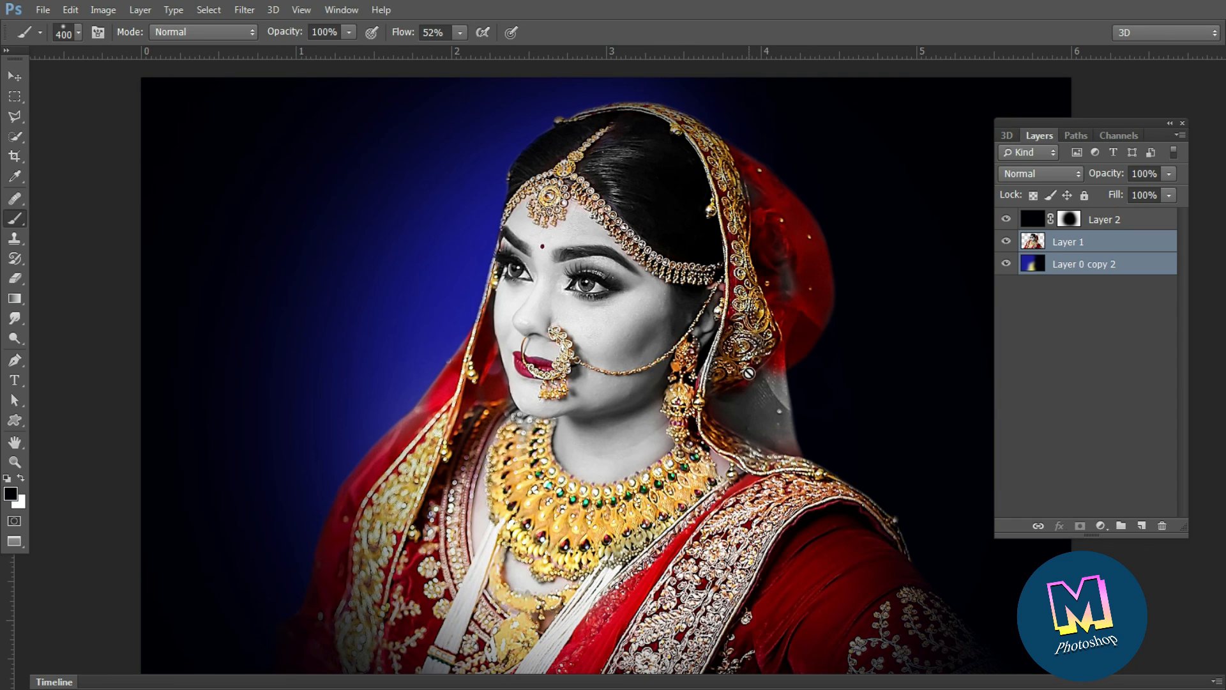
pyautogui.hotkey('ctrl', 'shift', 'e')
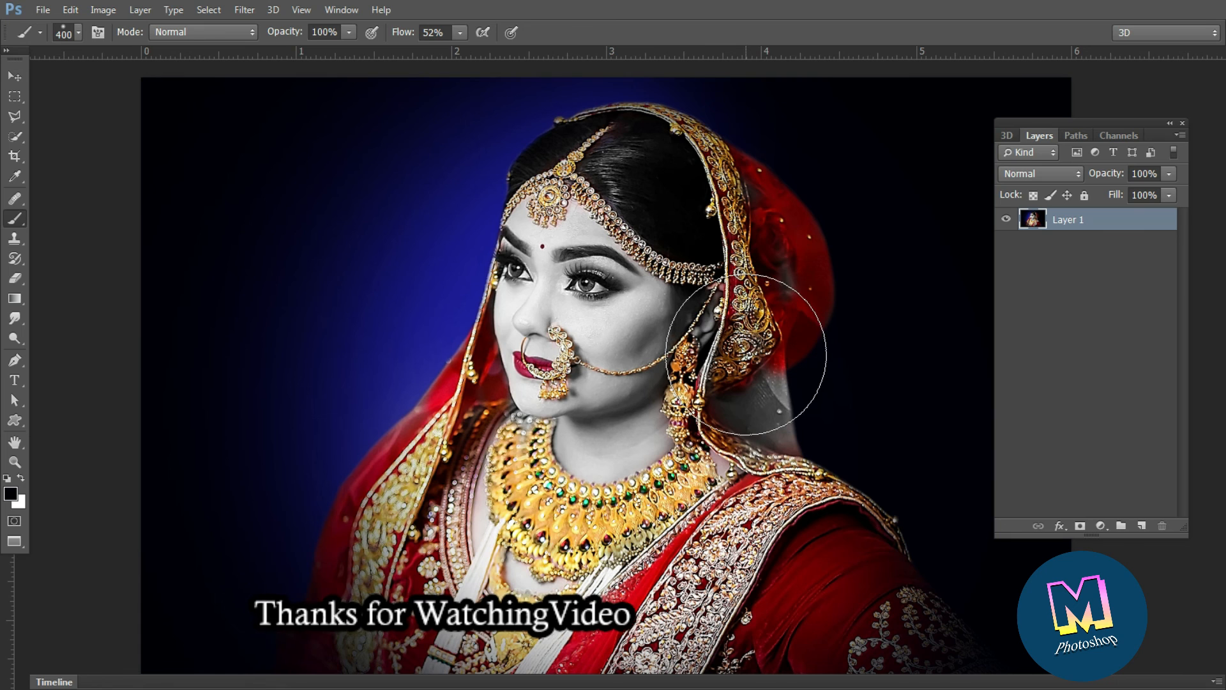
# Hide the merged Layer 1 to compare the edit with the original Background photo, and show it again.
pyautogui.press('v')
pyautogui.scroll(-1, 744, 336)
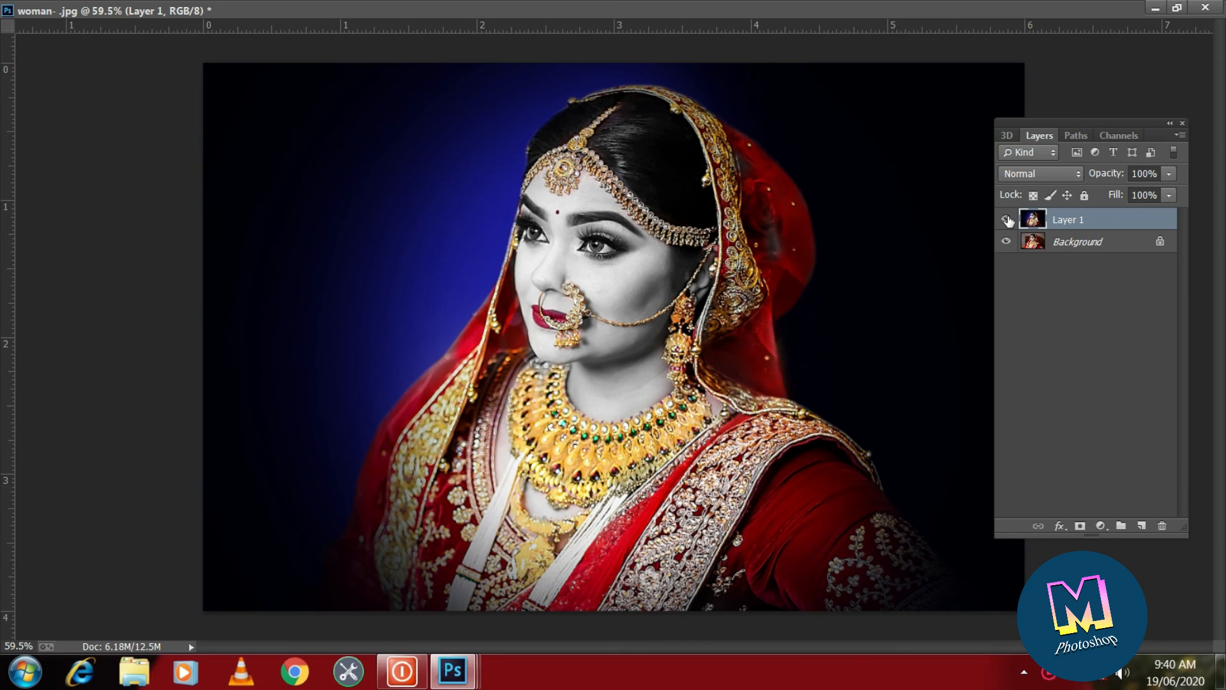
pyautogui.click(1007, 219)
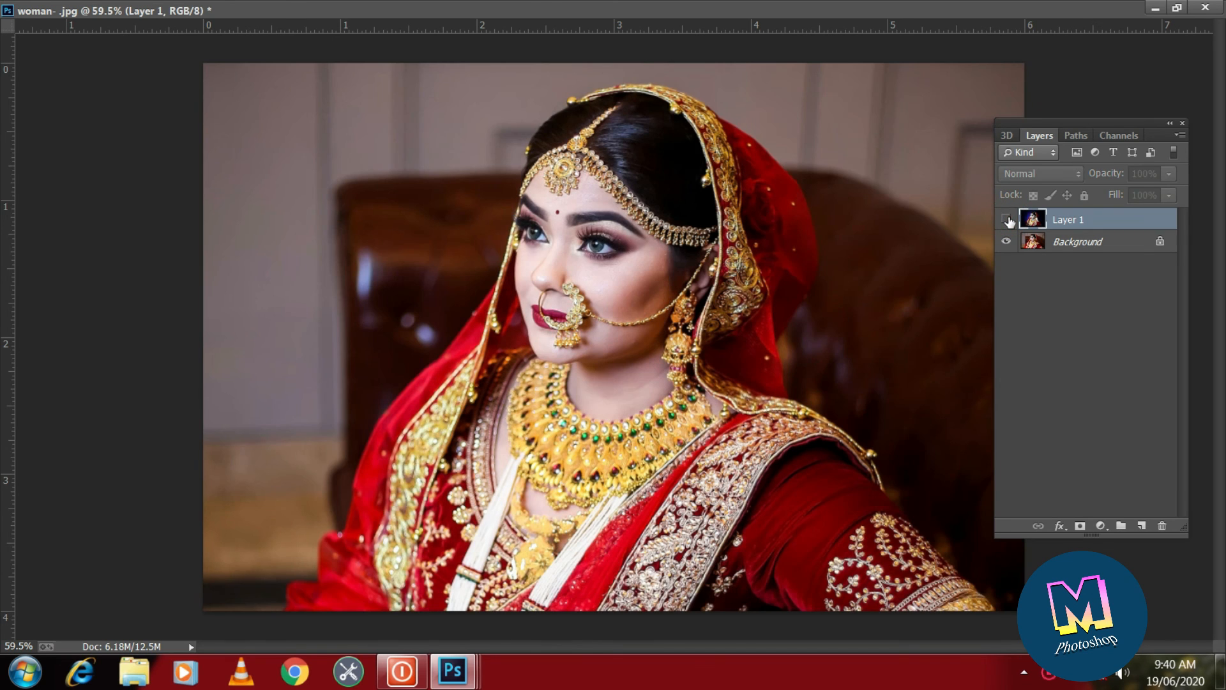
pyautogui.click(1007, 219)
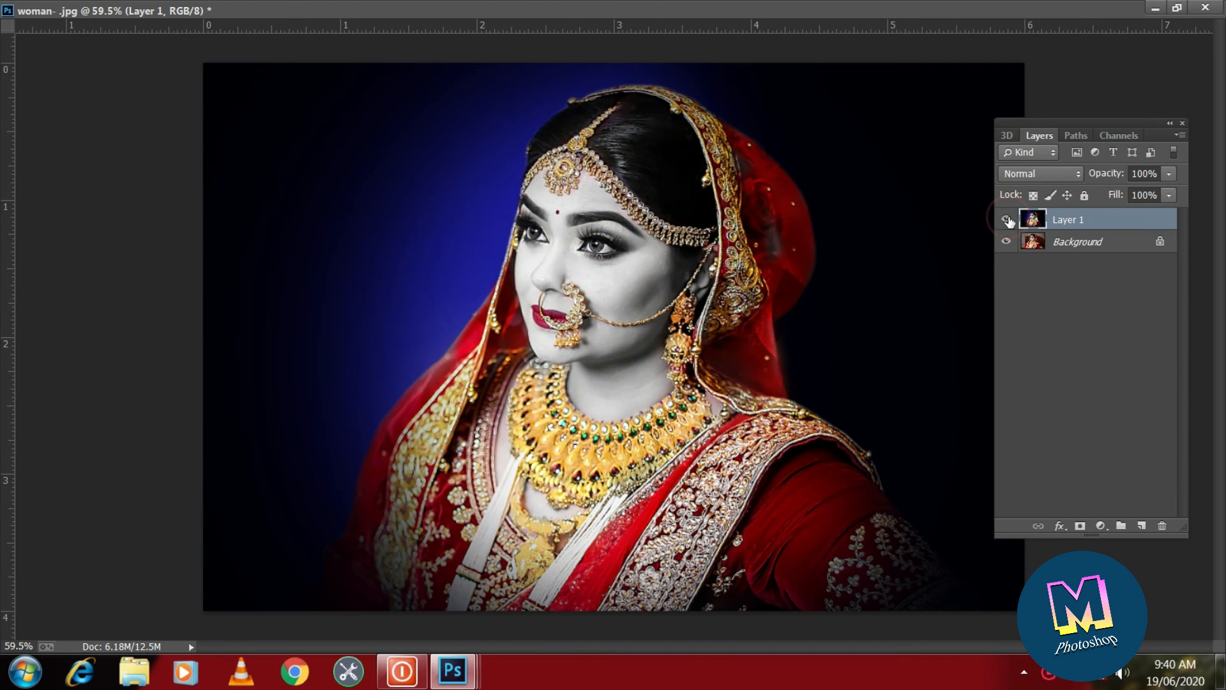